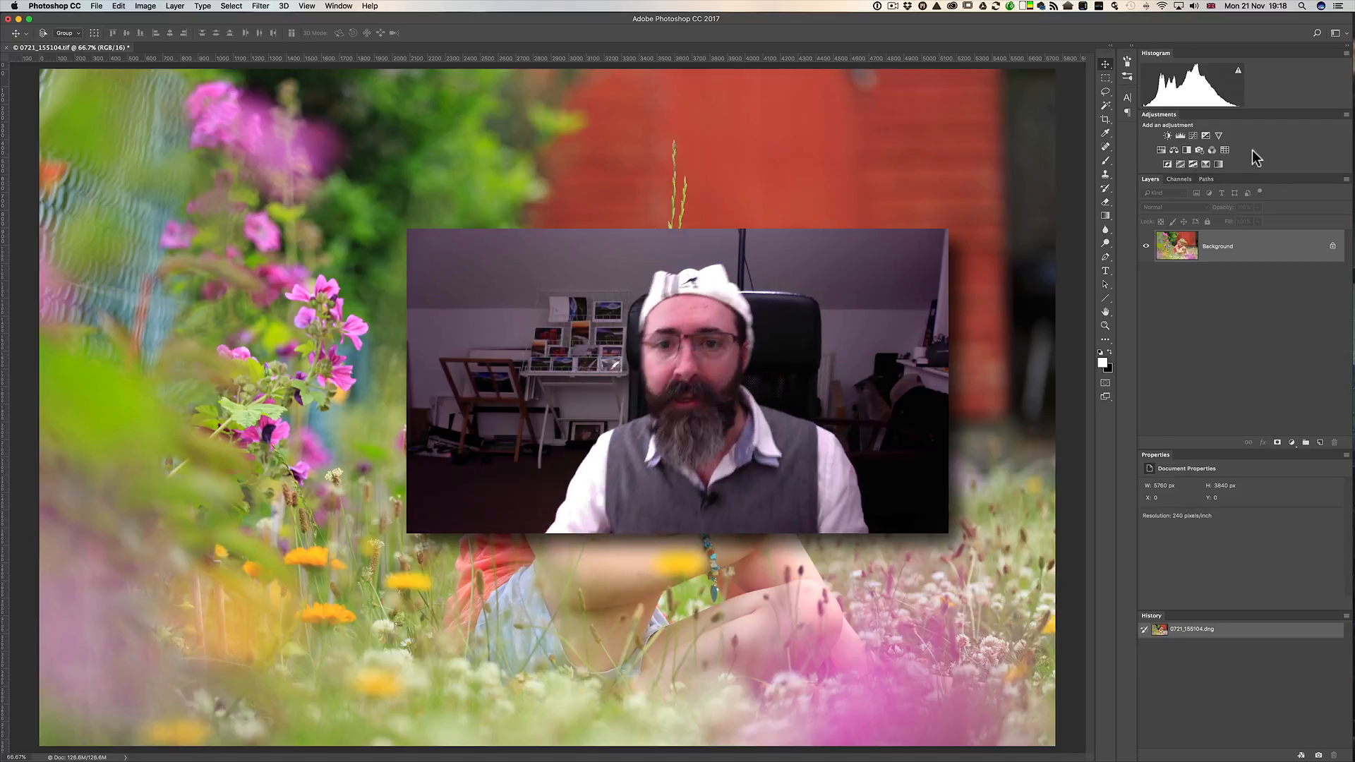
# Display the Actions panel in the workspace.
pyautogui.click(337, 7)
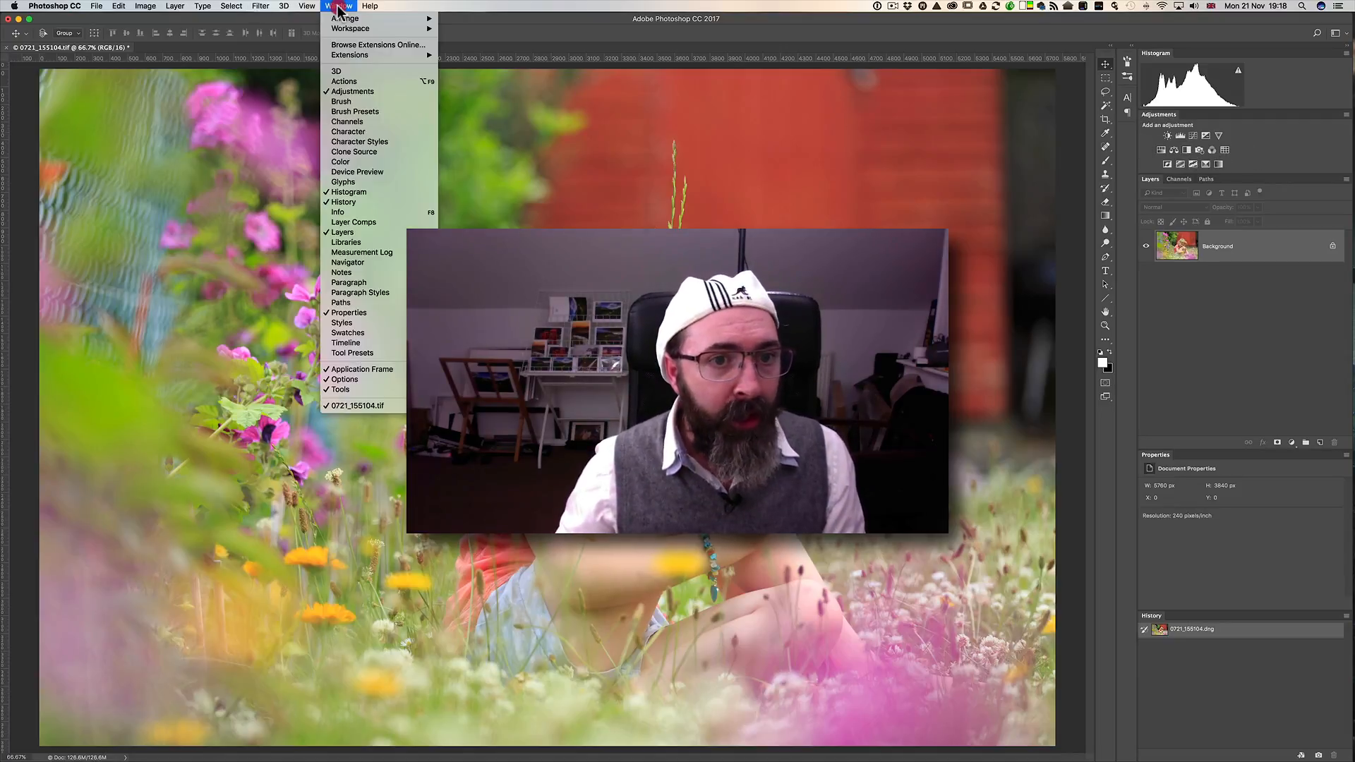
pyautogui.click(343, 82)
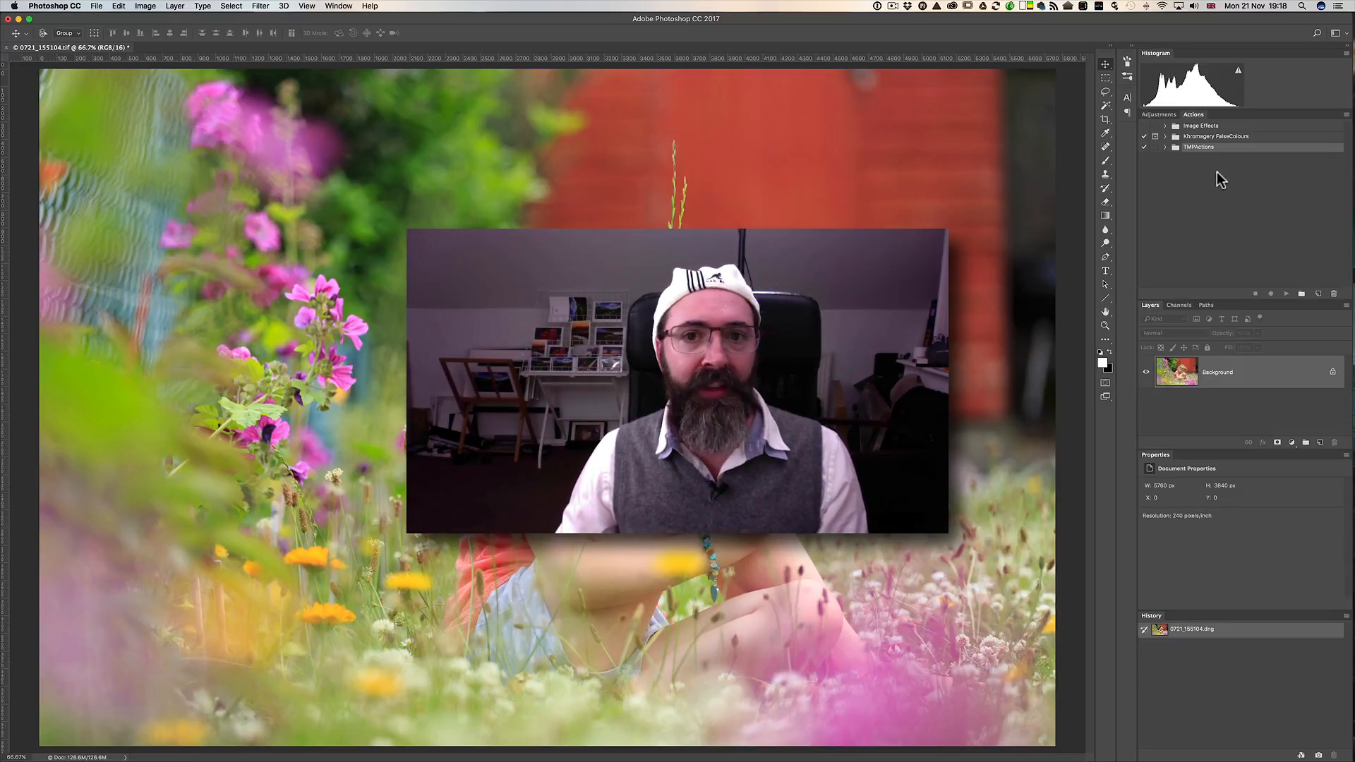
# Dock the Actions panel as an icon in the collapsed strip, open it there, and regroup it with Adjustments.
pyautogui.click(1194, 115)
pyautogui.moveTo(1193, 115); pyautogui.dragTo(1126, 137)
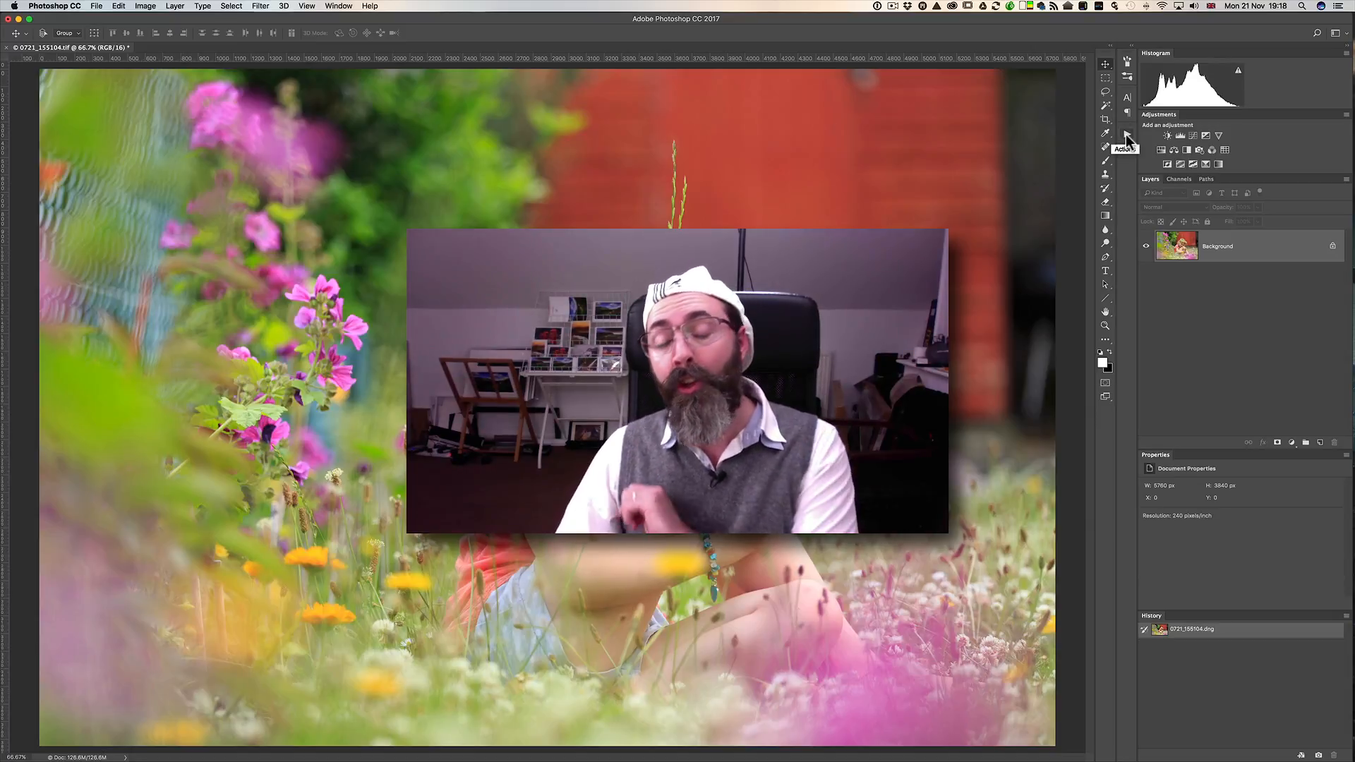
pyautogui.click(1125, 135)
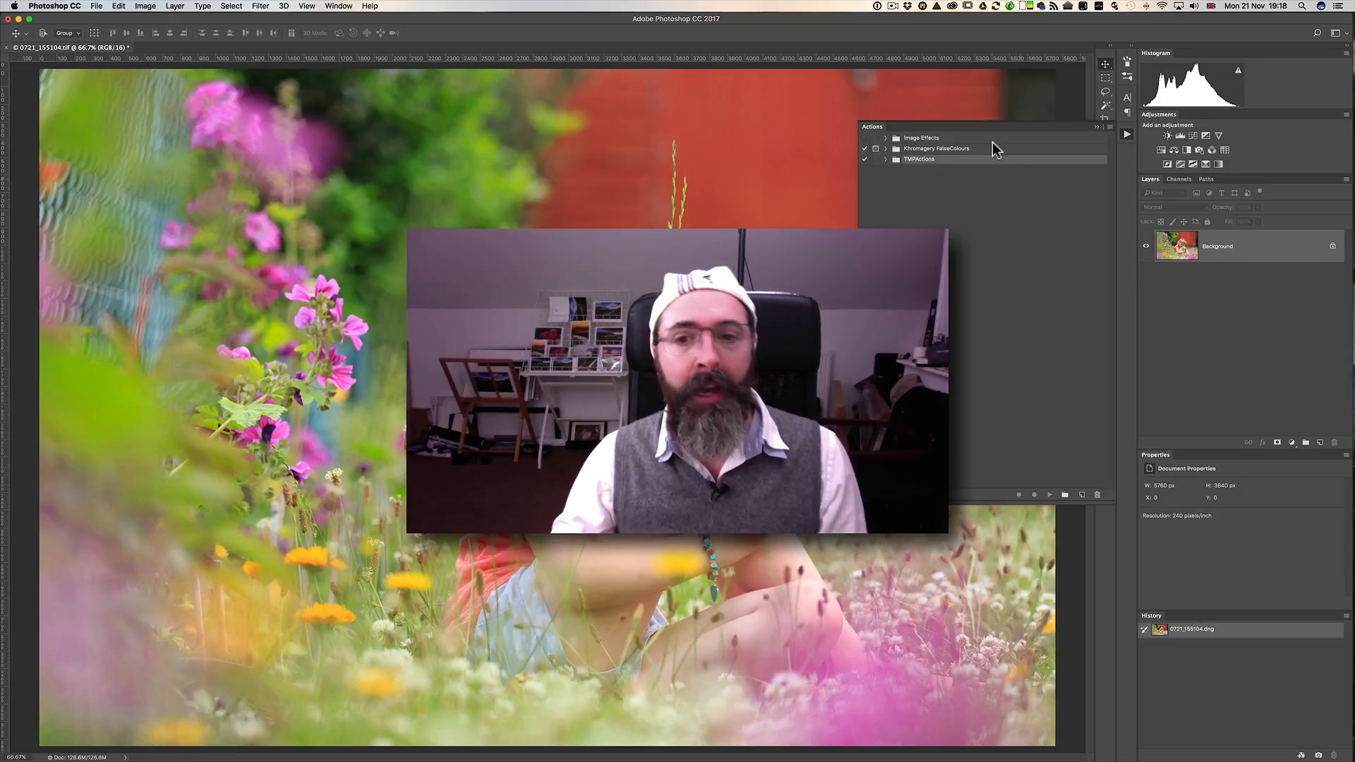
pyautogui.click(871, 126)
pyautogui.moveTo(871, 128); pyautogui.dragTo(1198, 121)
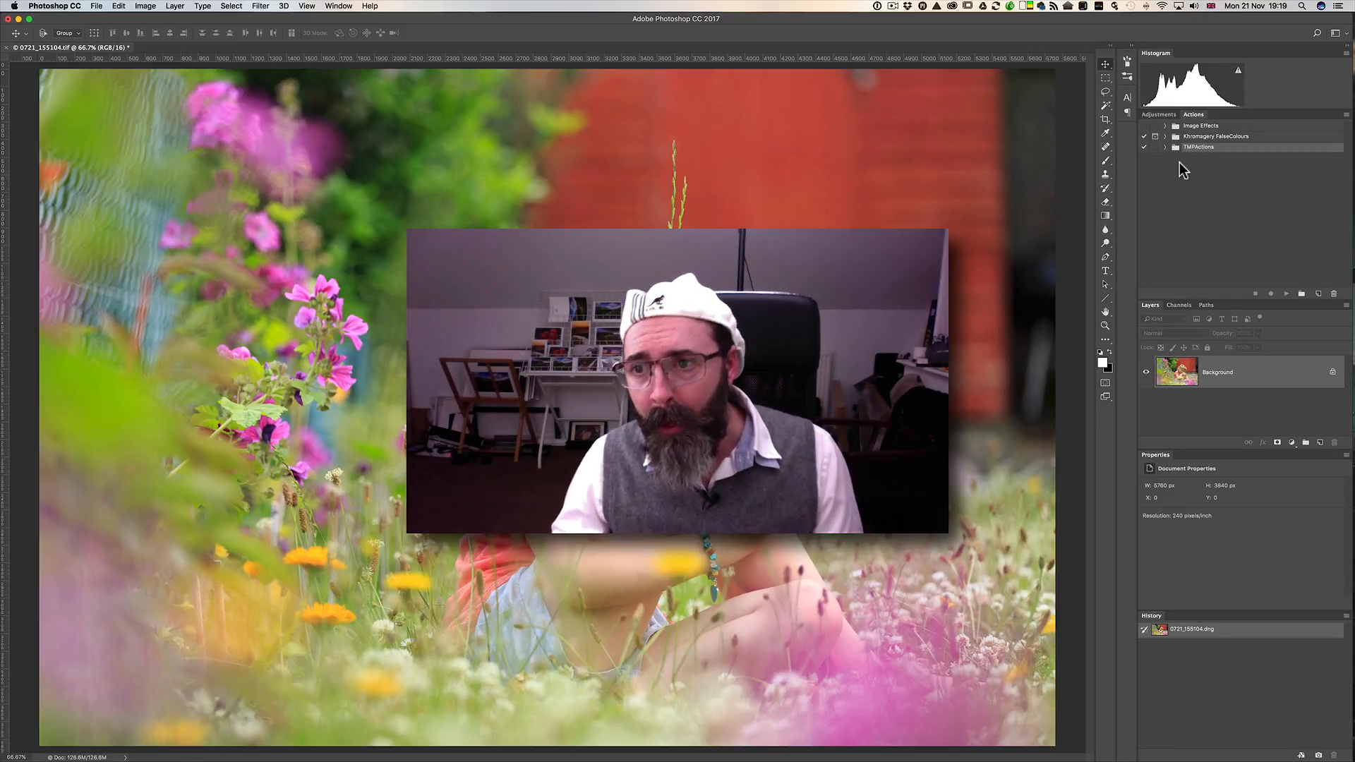
# Expand the Image Effects action set, enable all of its commands, and look through its actions.
pyautogui.click(1165, 125)
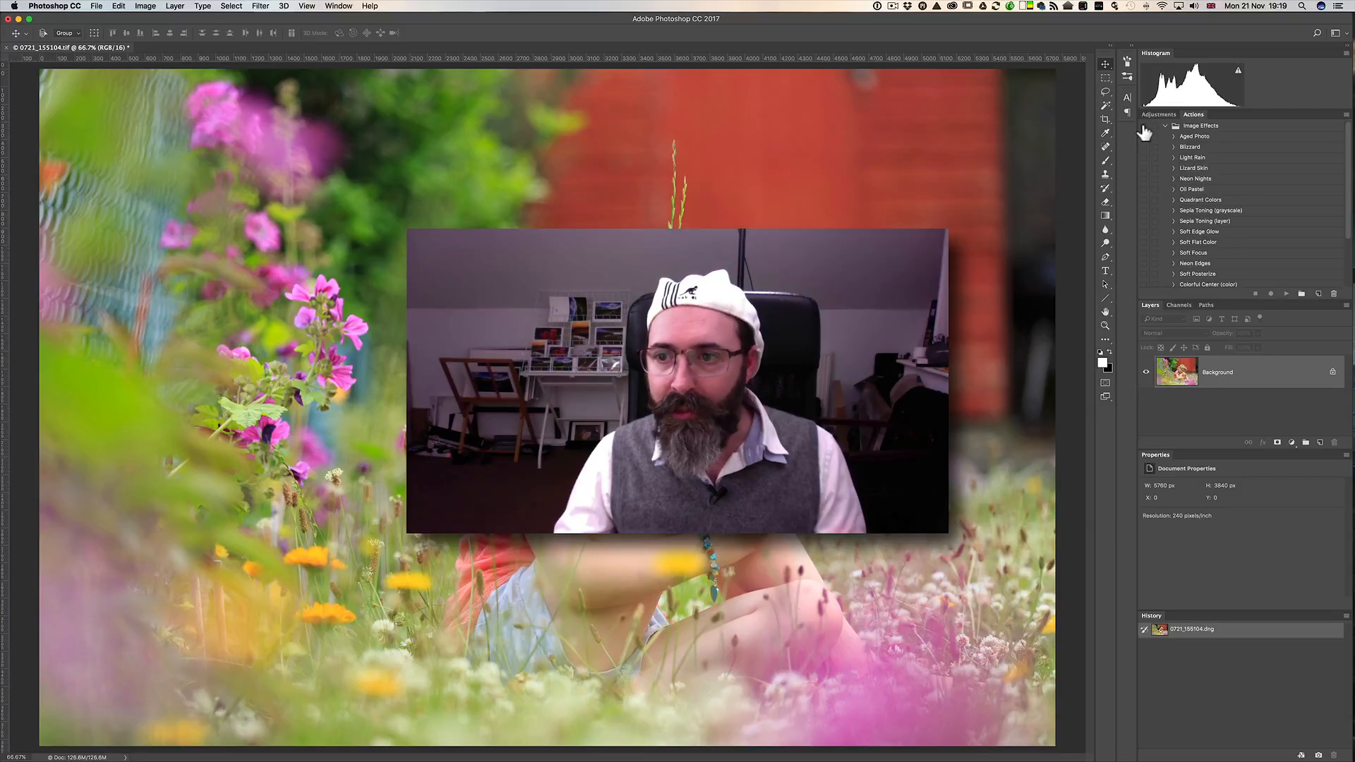
pyautogui.click(1144, 126)
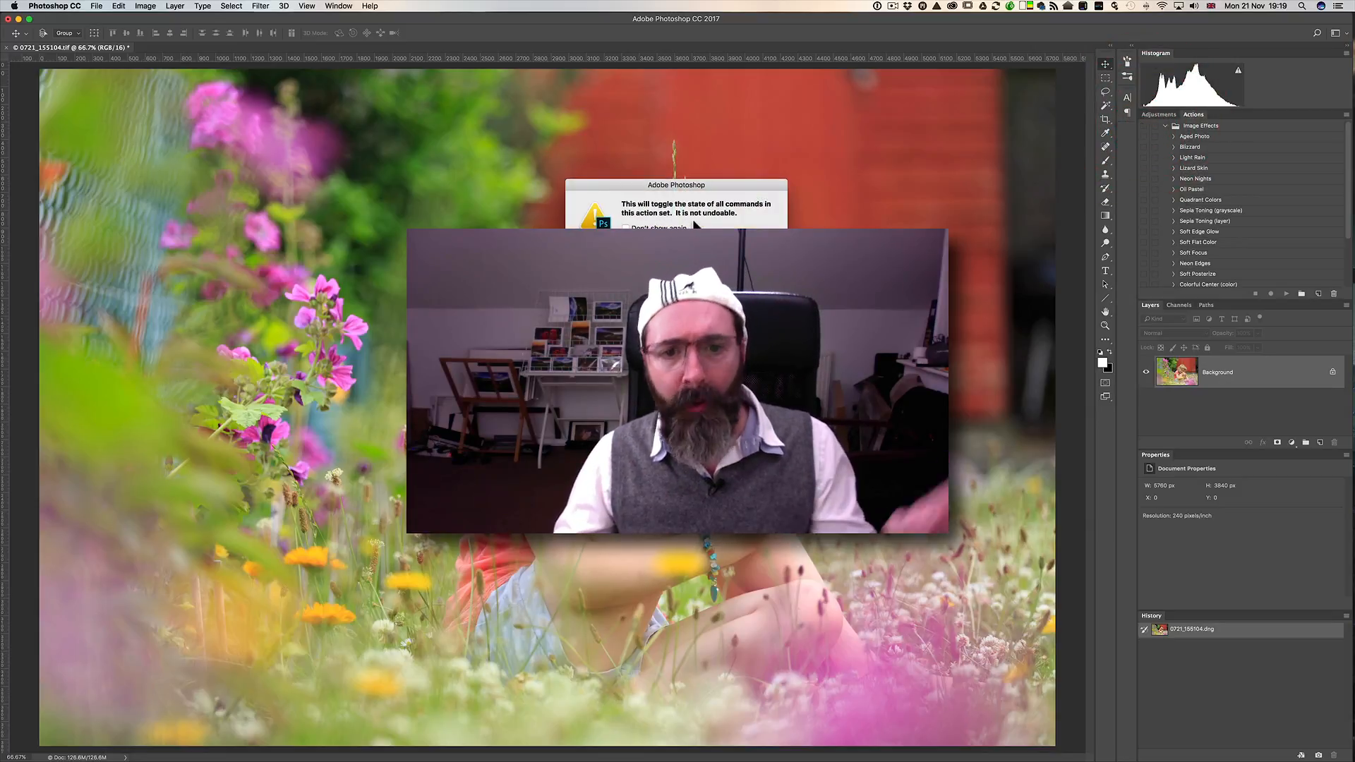
pyautogui.press('Return')
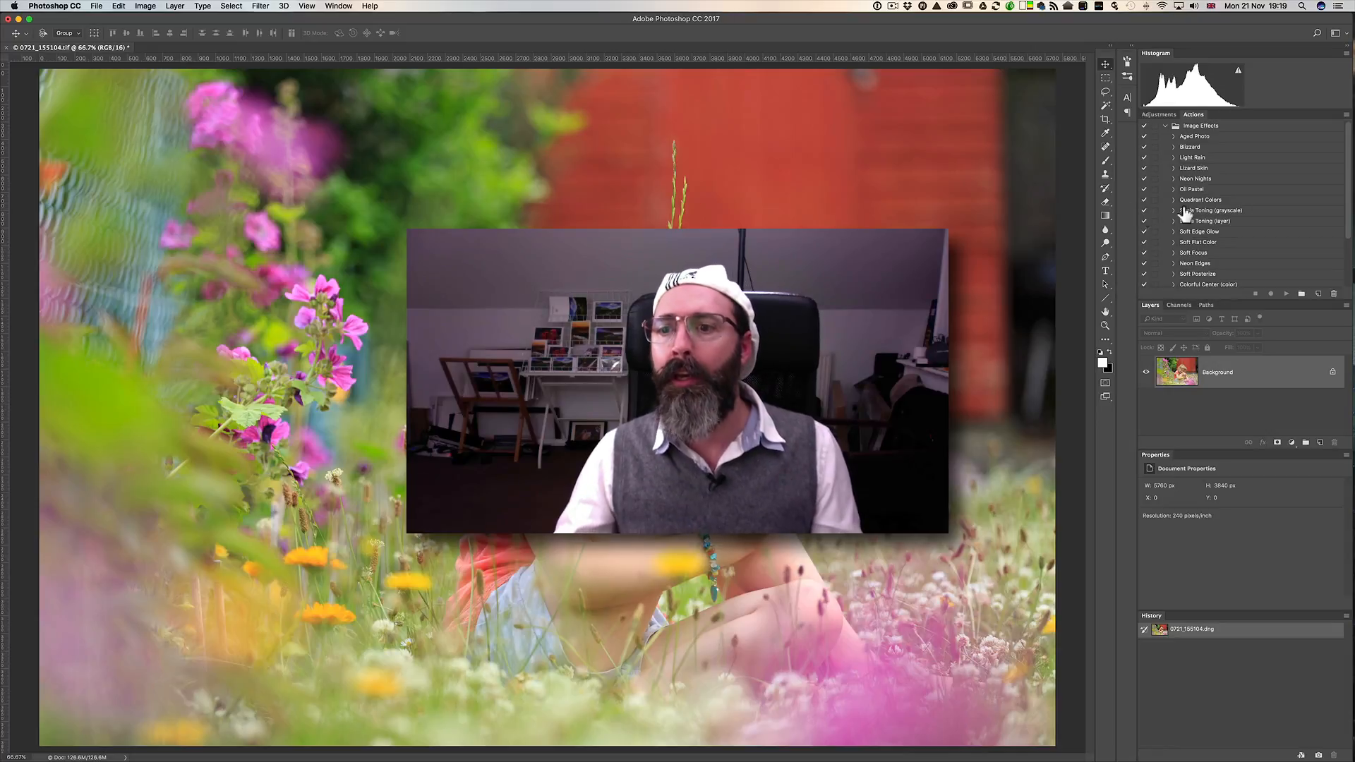
pyautogui.scroll(-2, 1242, 178)
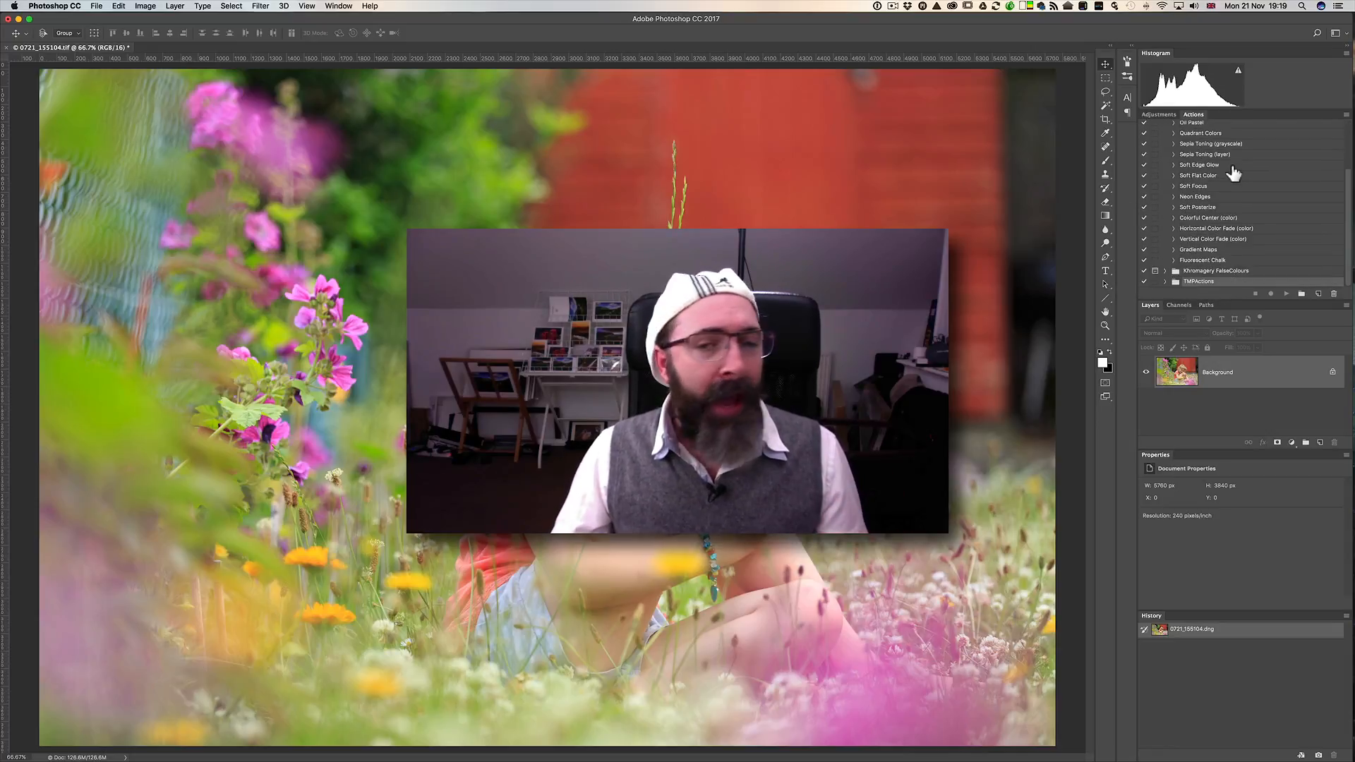
pyautogui.scroll(2, 1234, 175)
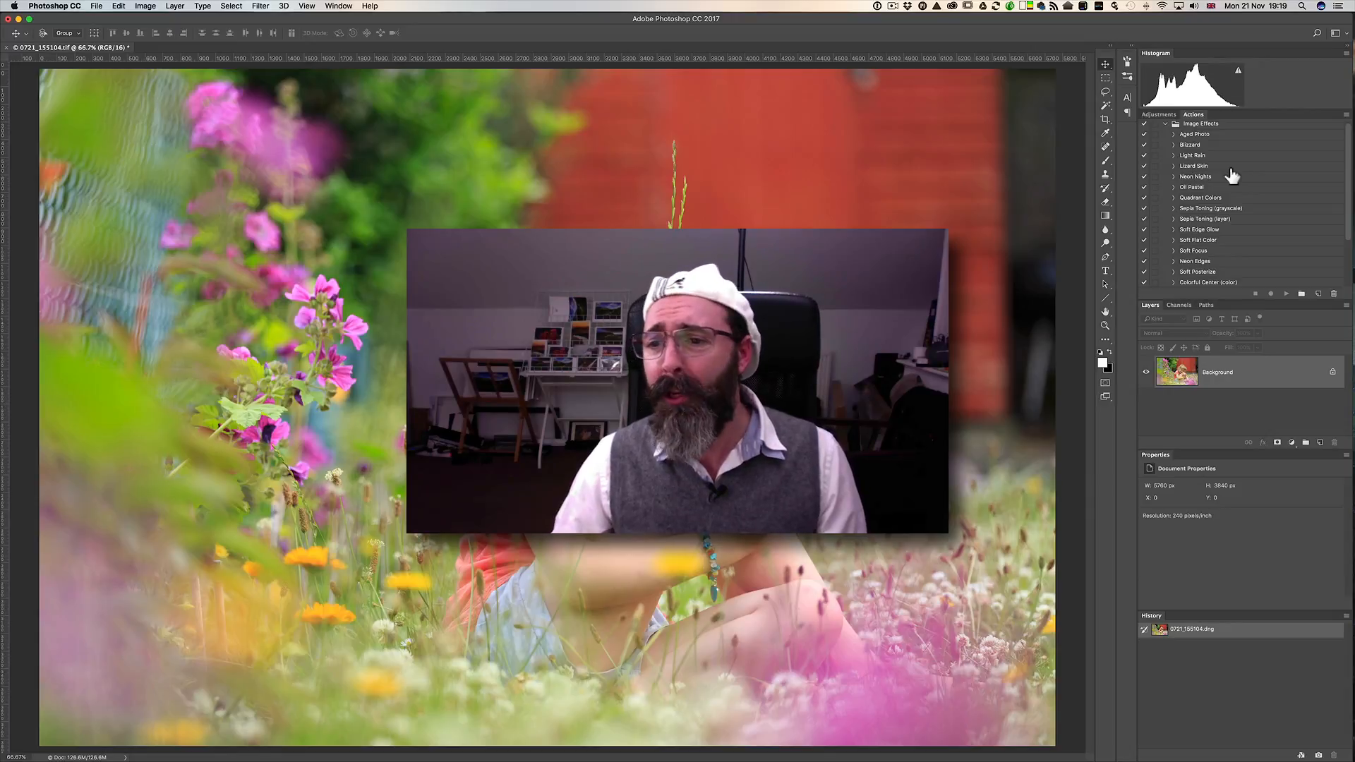
# Play the Neon Edges action, continuing past each unavailable command, and revert the photo to its opening history snapshot.
pyautogui.click(1203, 261)
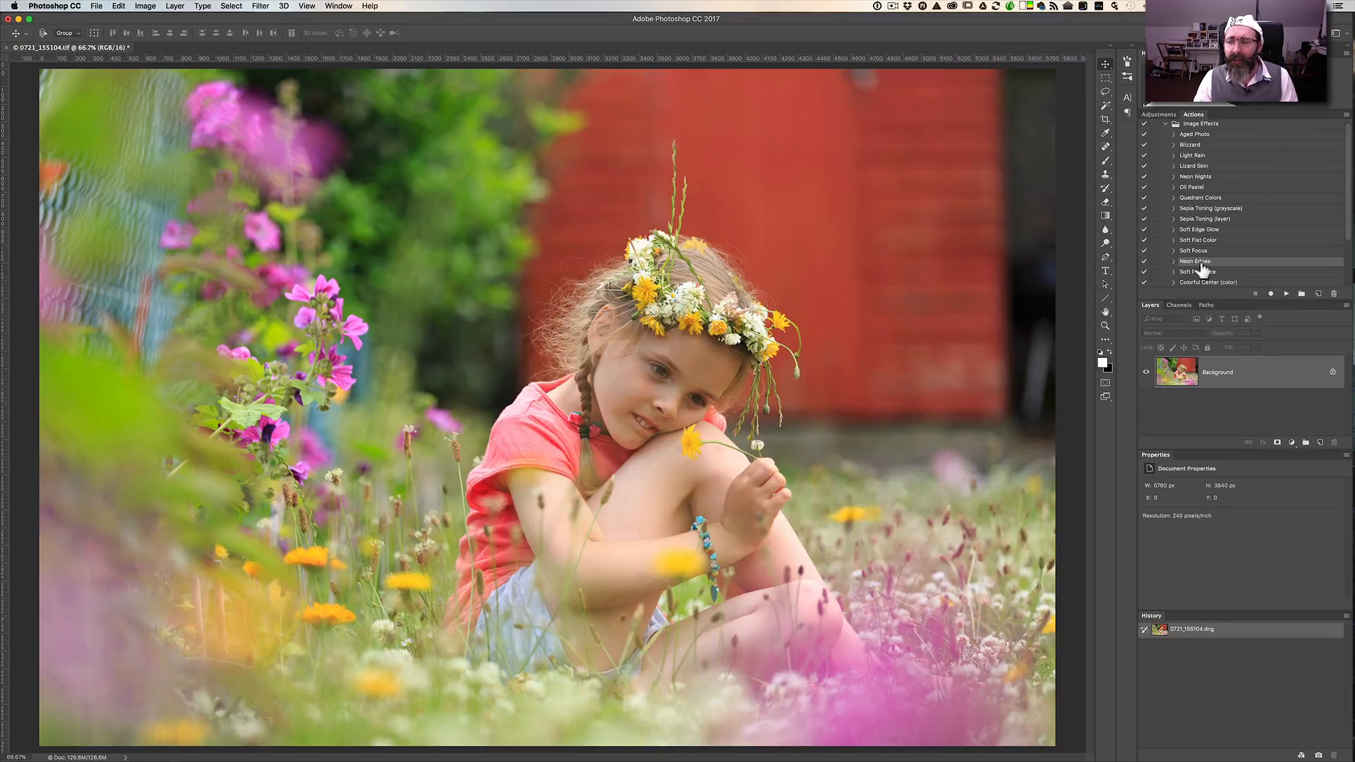
pyautogui.click(1287, 294)
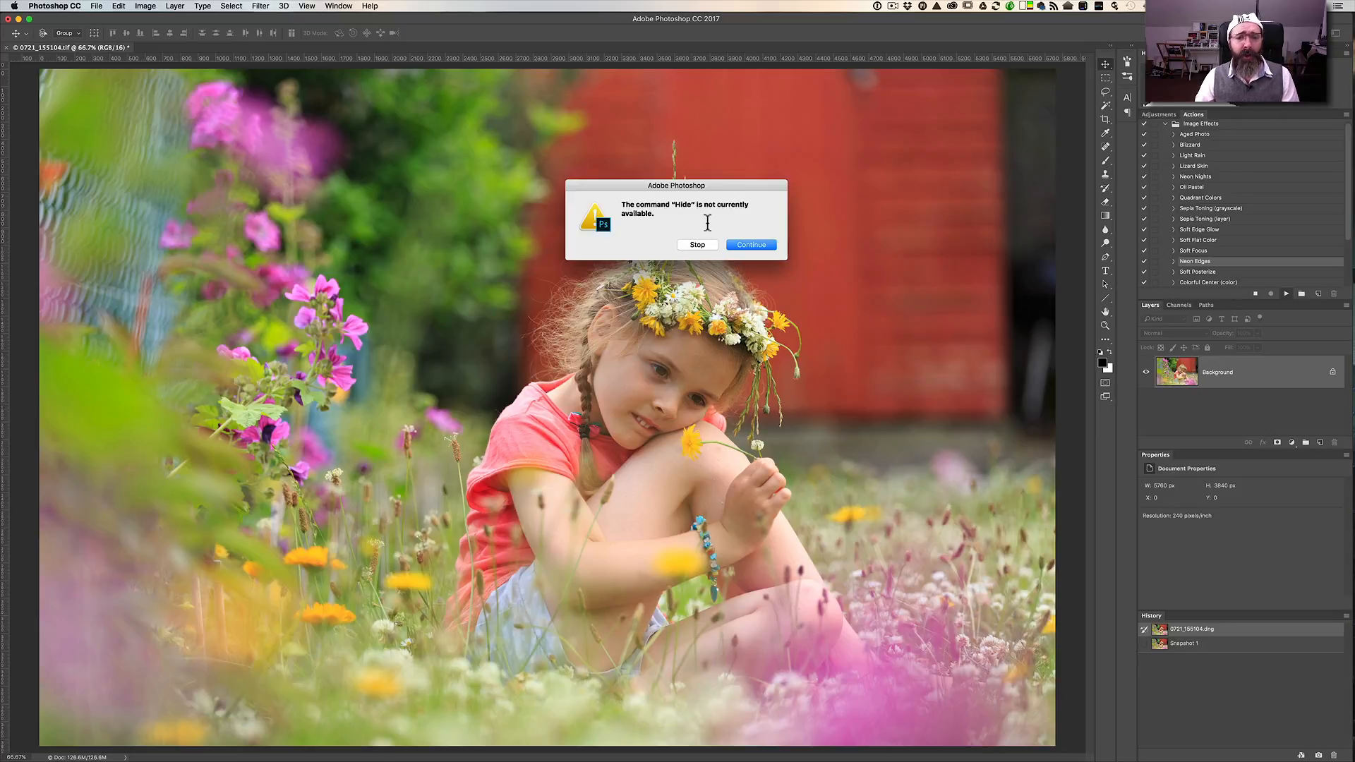
pyautogui.click(743, 247)
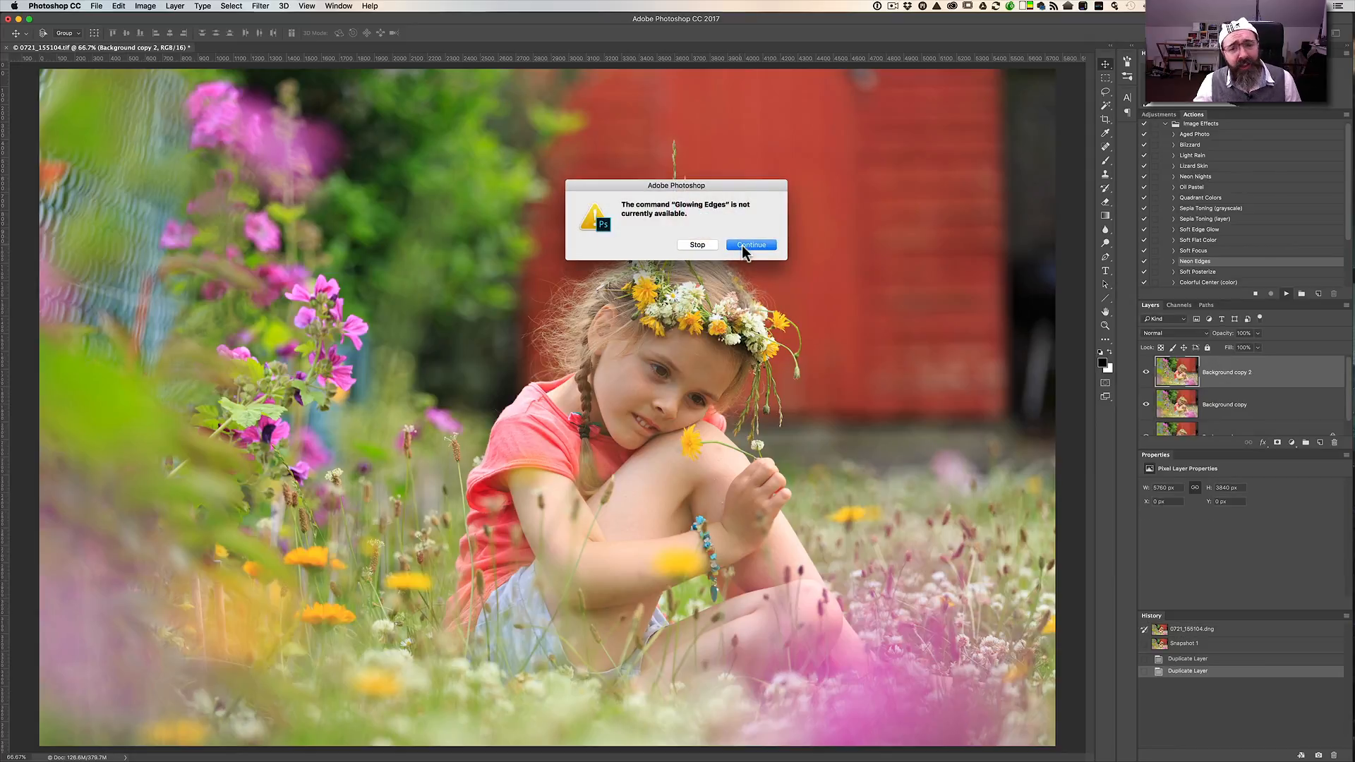
pyautogui.click(744, 248)
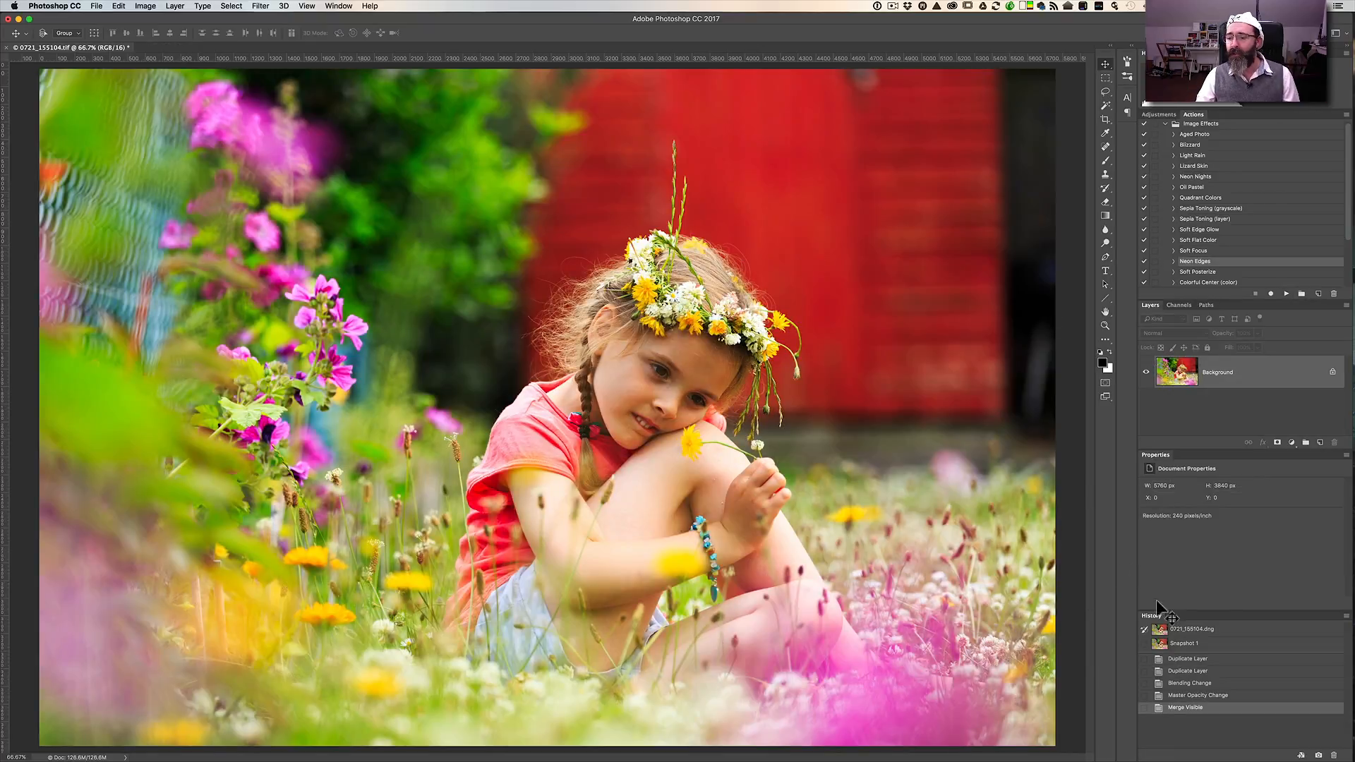
pyautogui.click(1231, 631)
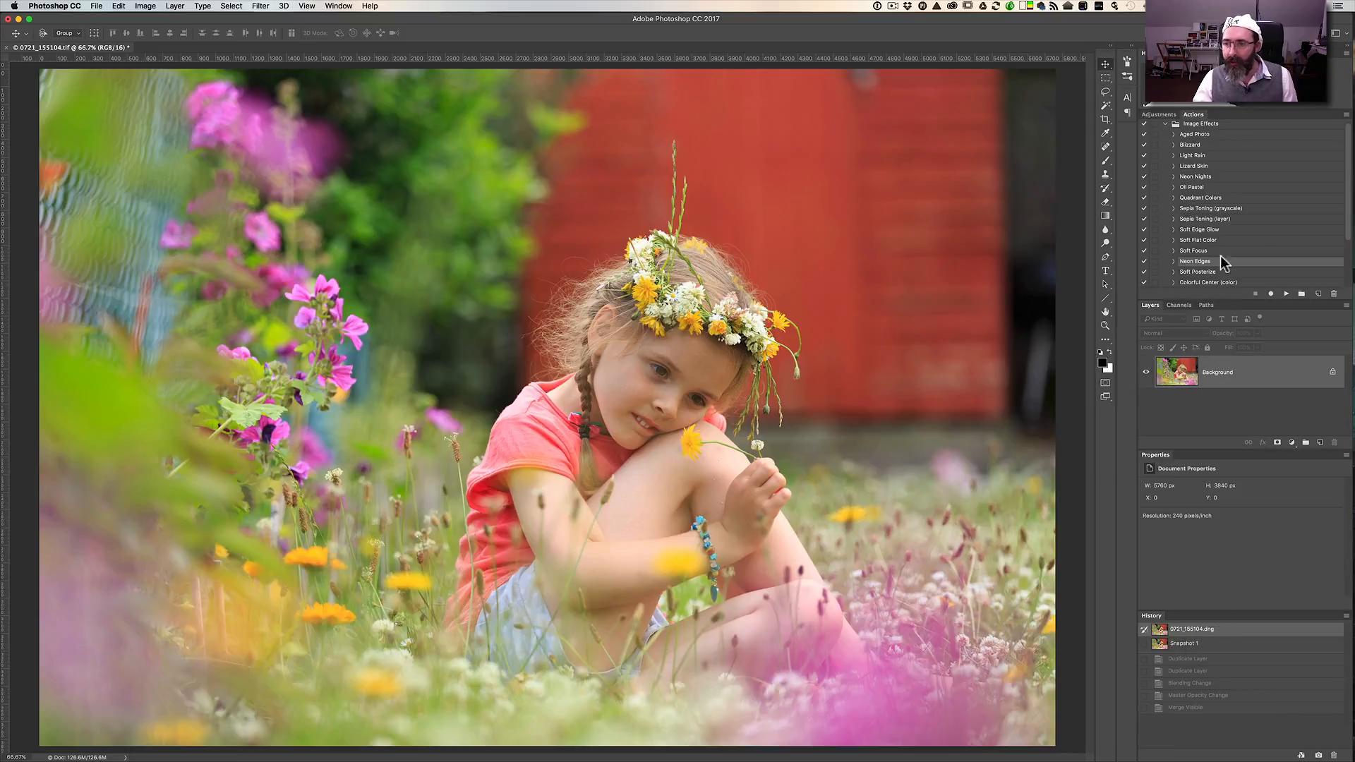
# Collapse the Image Effects action set and disable all of its commands.
pyautogui.scroll(1, 1208, 263)
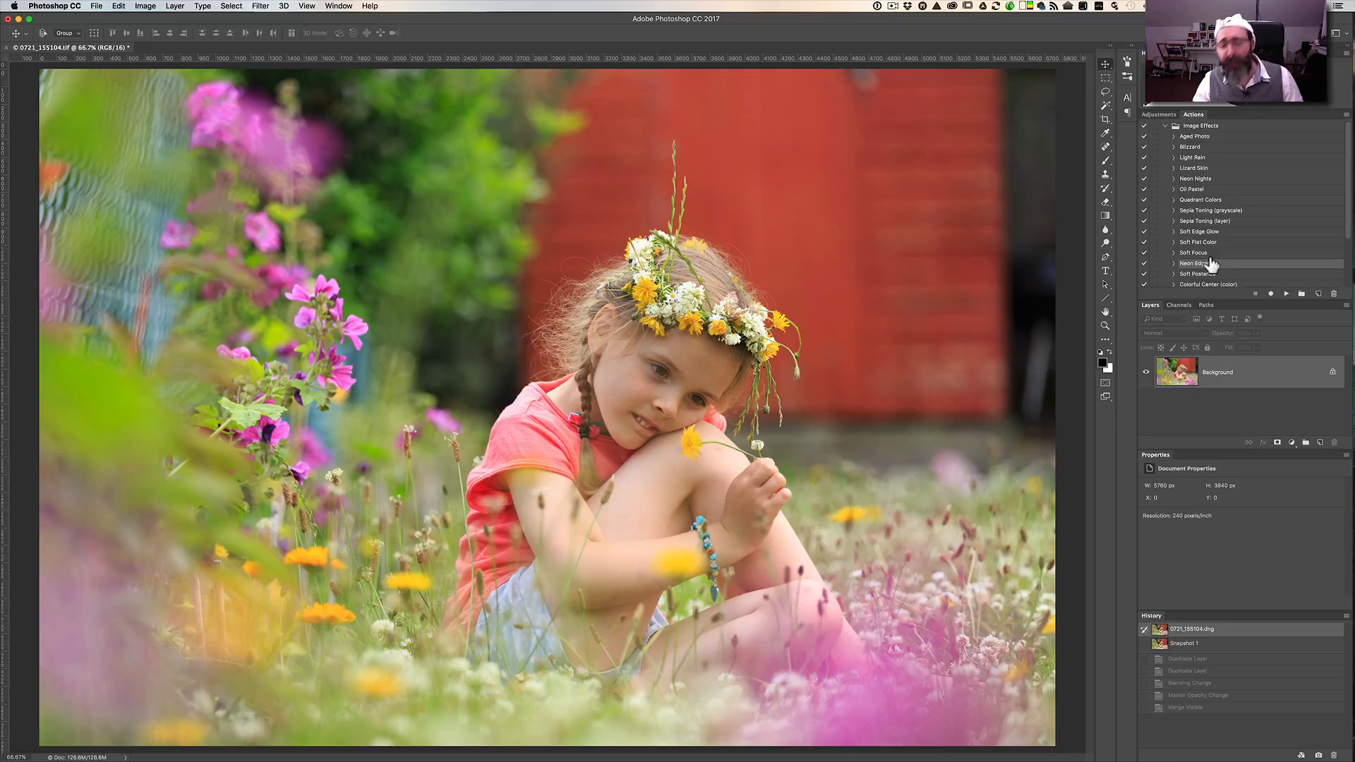
pyautogui.click(1208, 170)
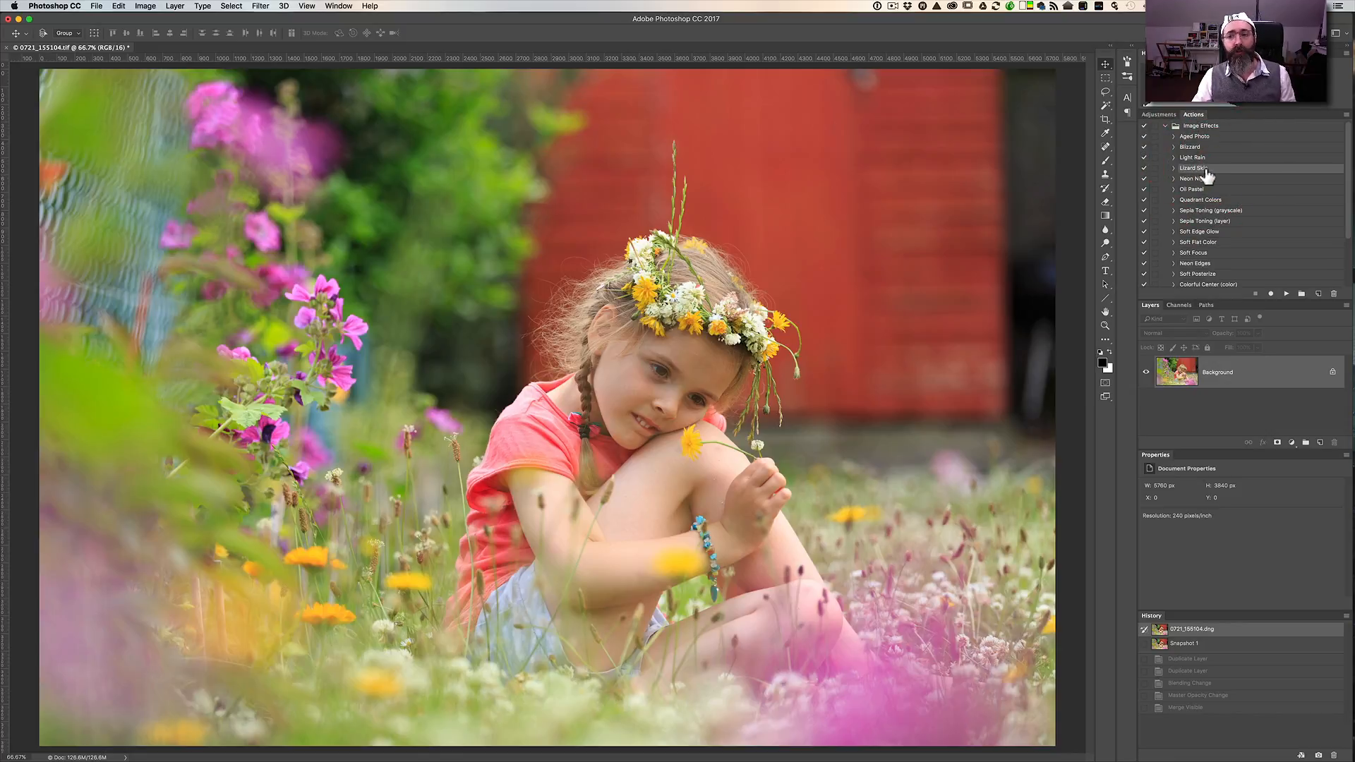
pyautogui.click(1165, 127)
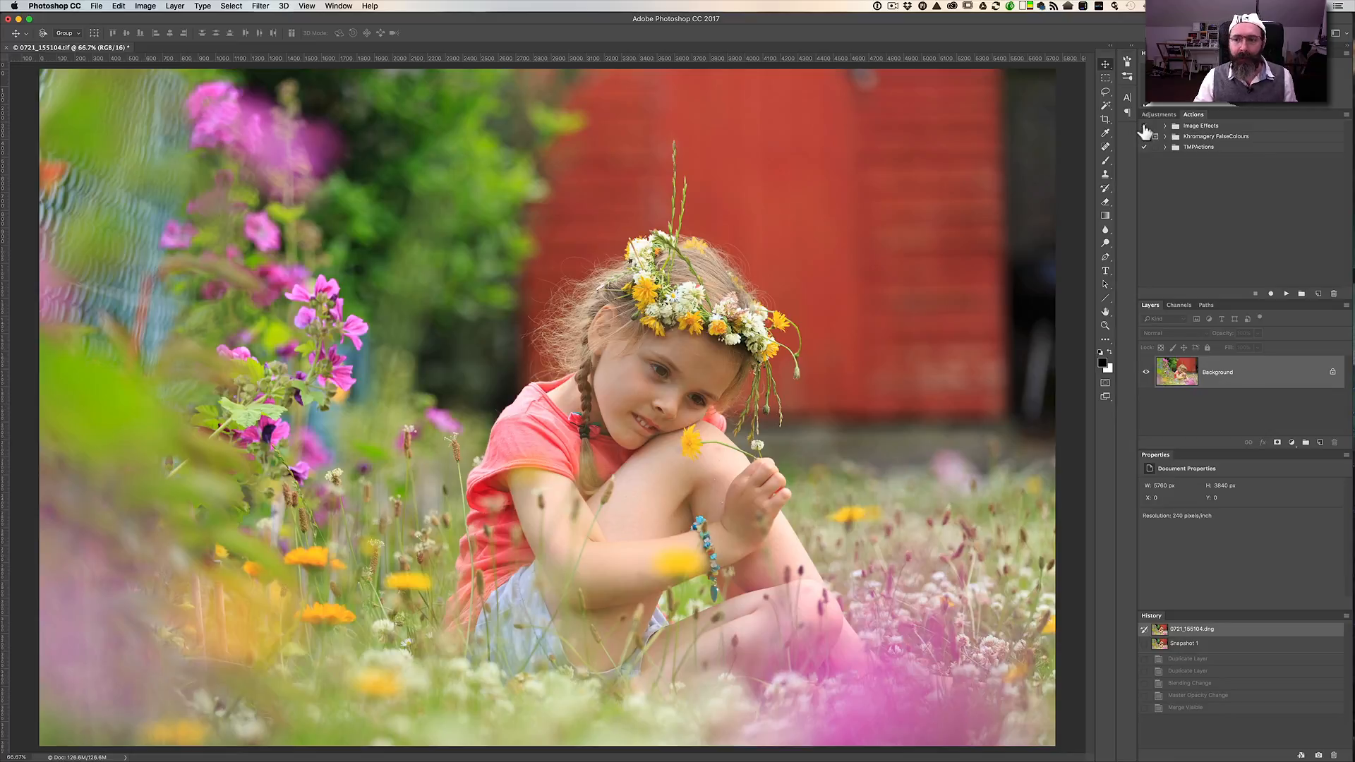
pyautogui.click(1145, 134)
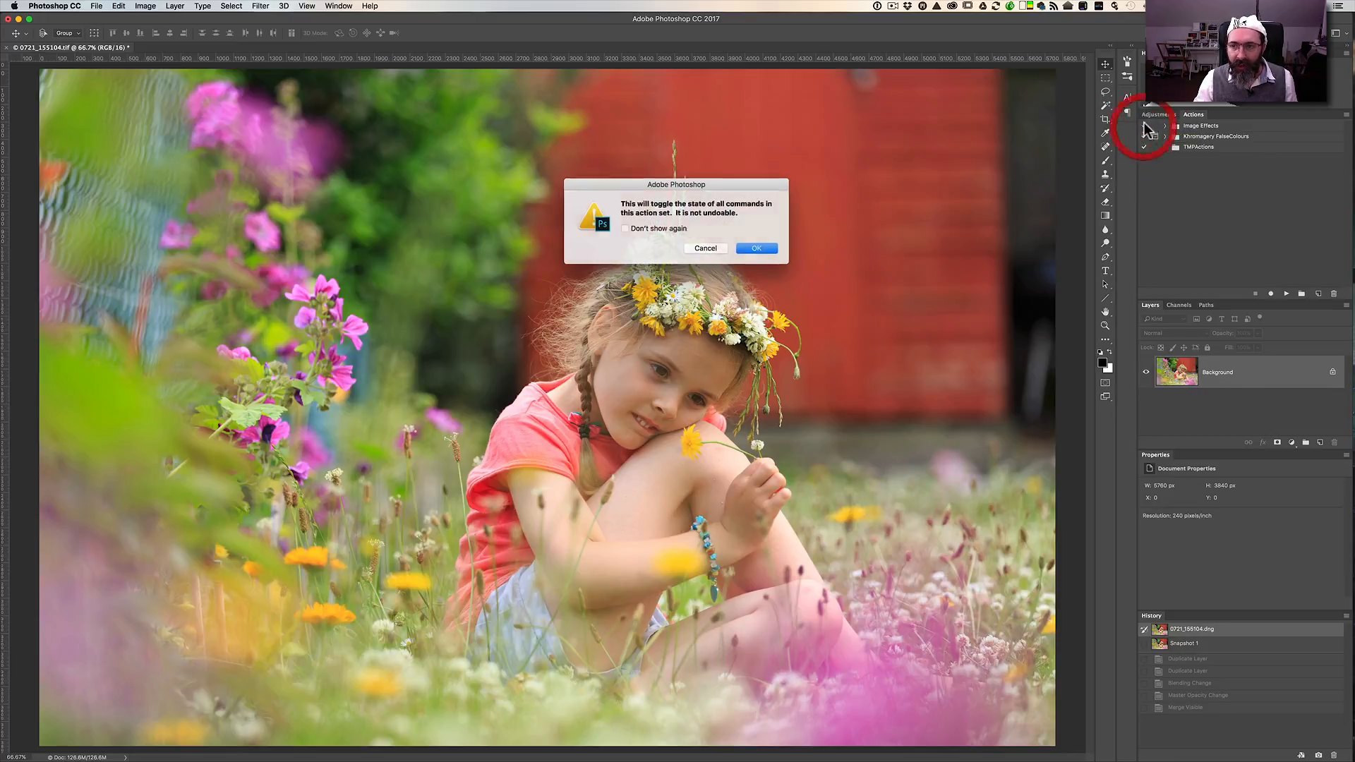
pyautogui.click(753, 247)
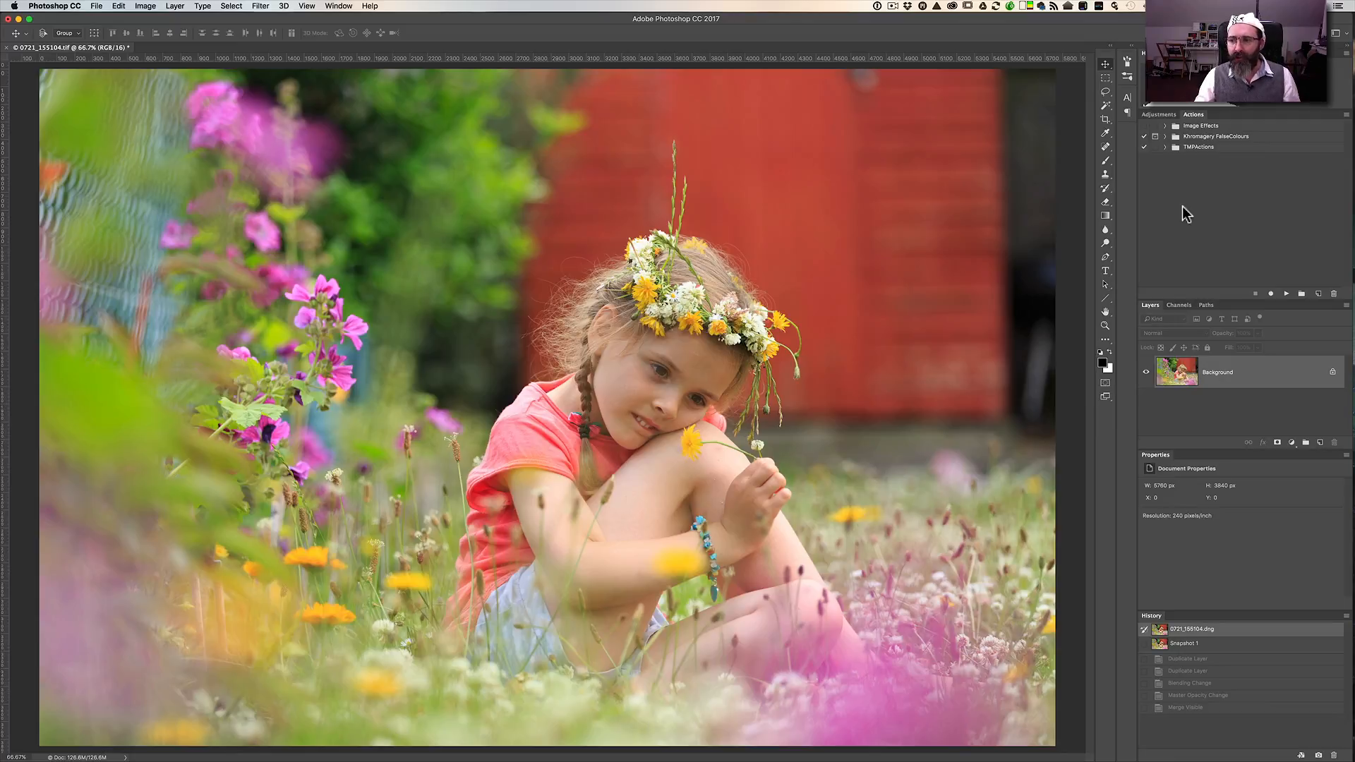
# Create a new action set named "Actions Tutorial".
pyautogui.click(1302, 295)
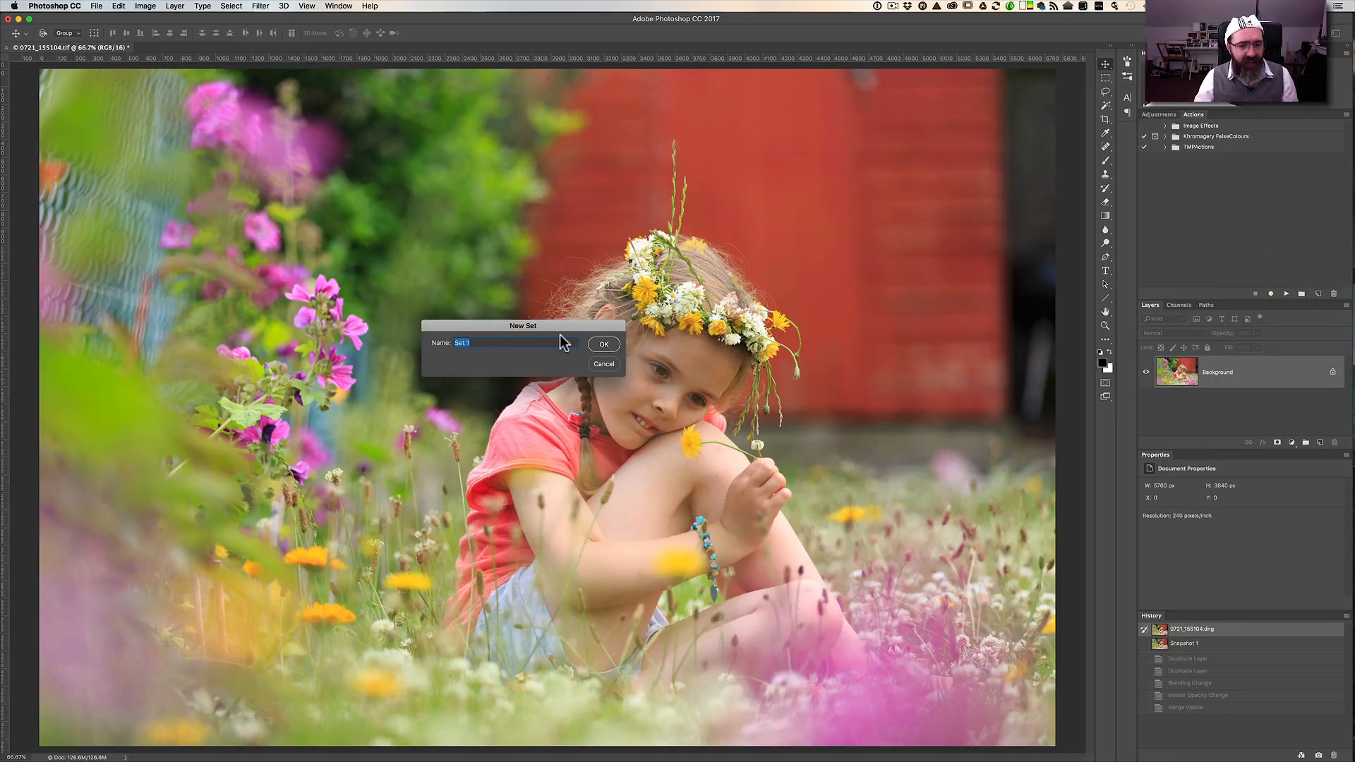
pyautogui.write('Actions Tutorial')
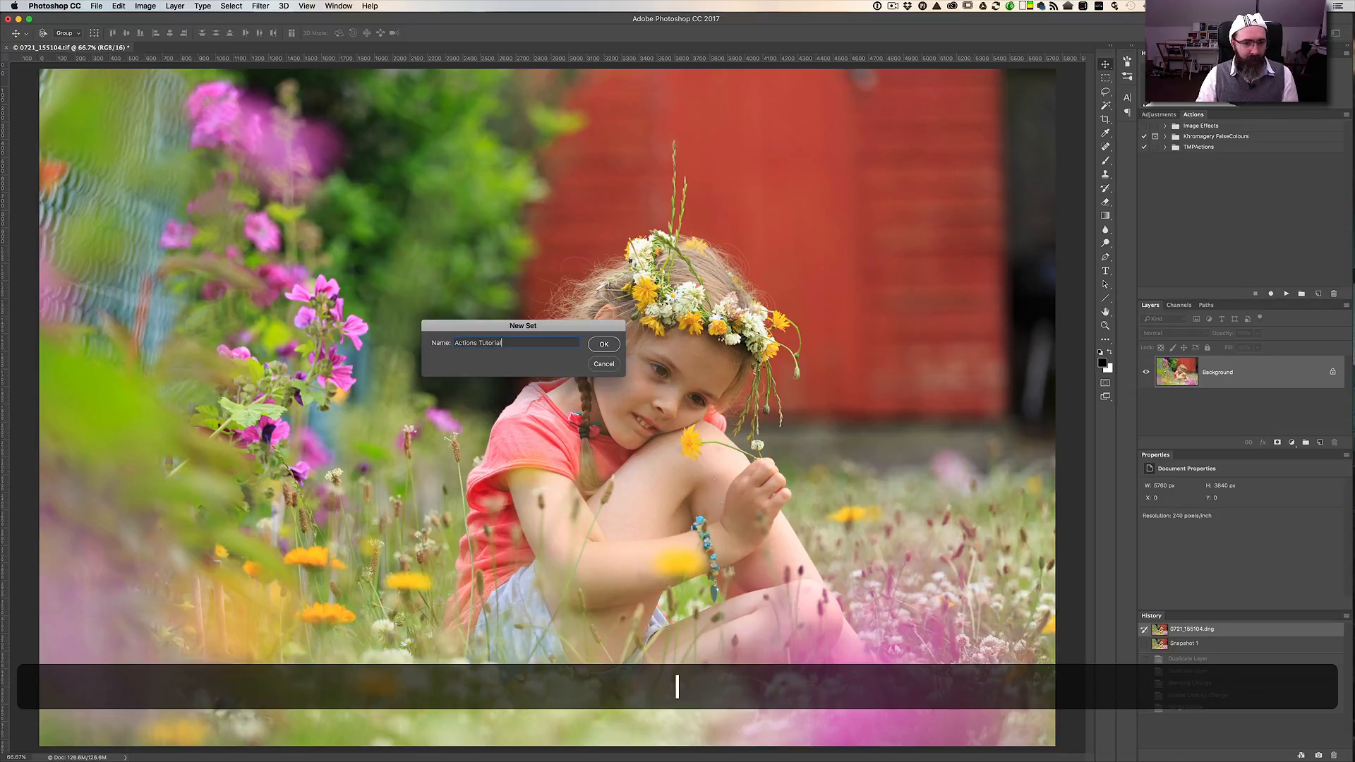
pyautogui.press('Return')
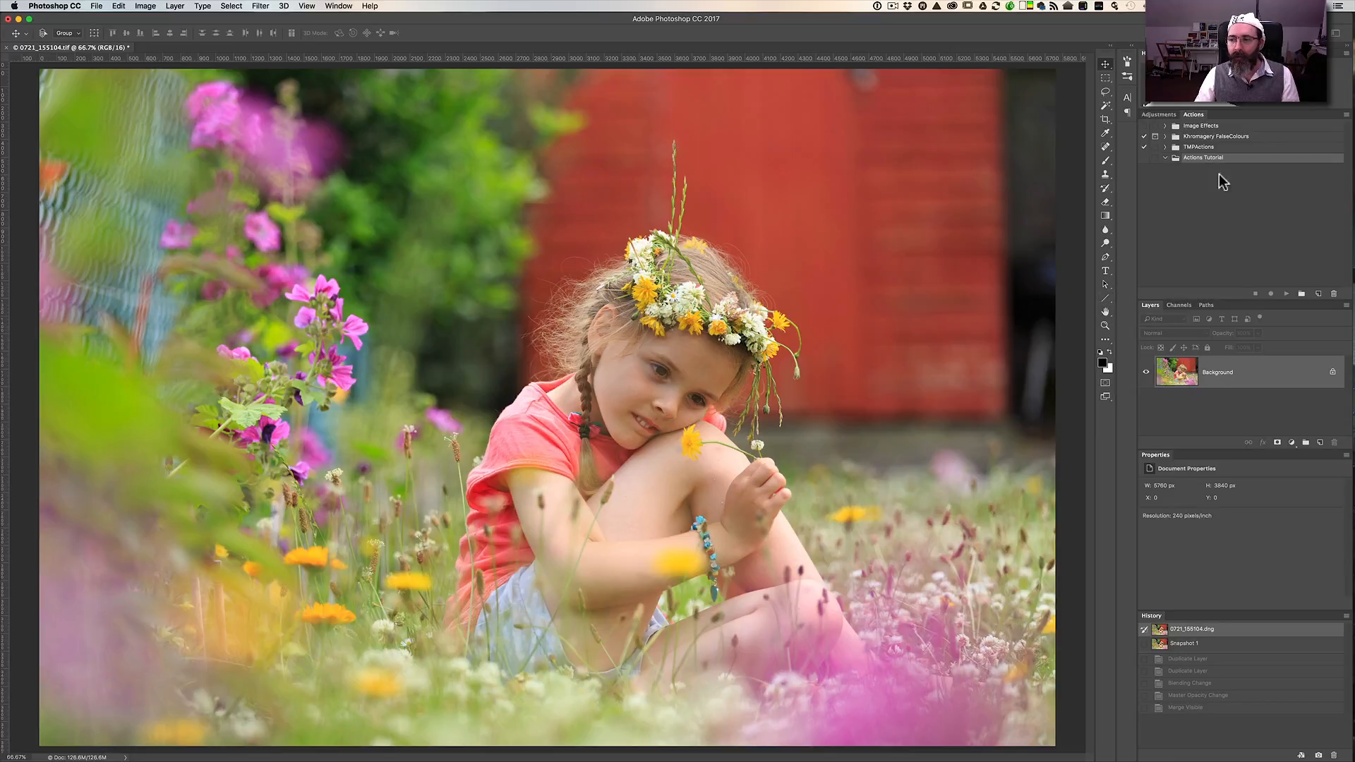
# Create a Violet action named "Tint & Veil" in the Actions Tutorial set with no function key, starting and stopping its recording.
pyautogui.click(1318, 295)
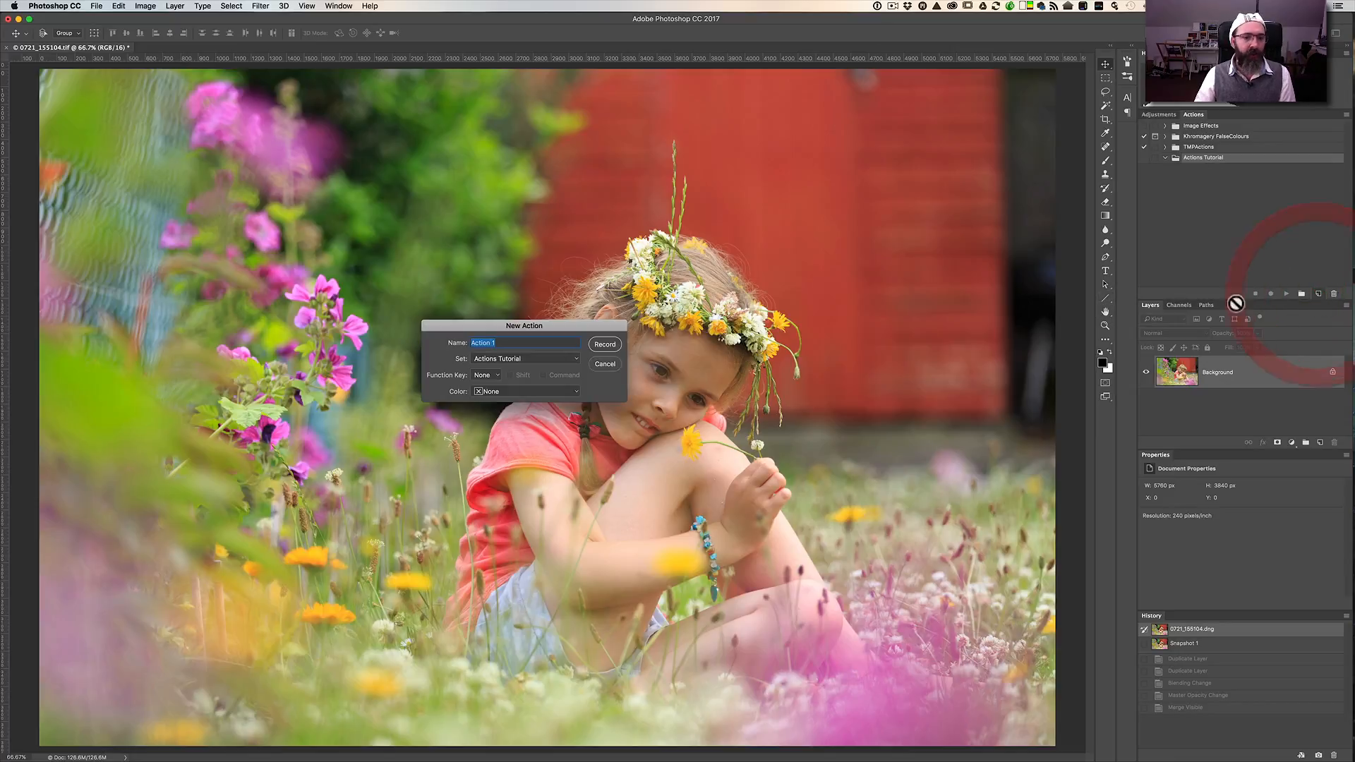
pyautogui.moveTo(557, 326); pyautogui.dragTo(587, 329)
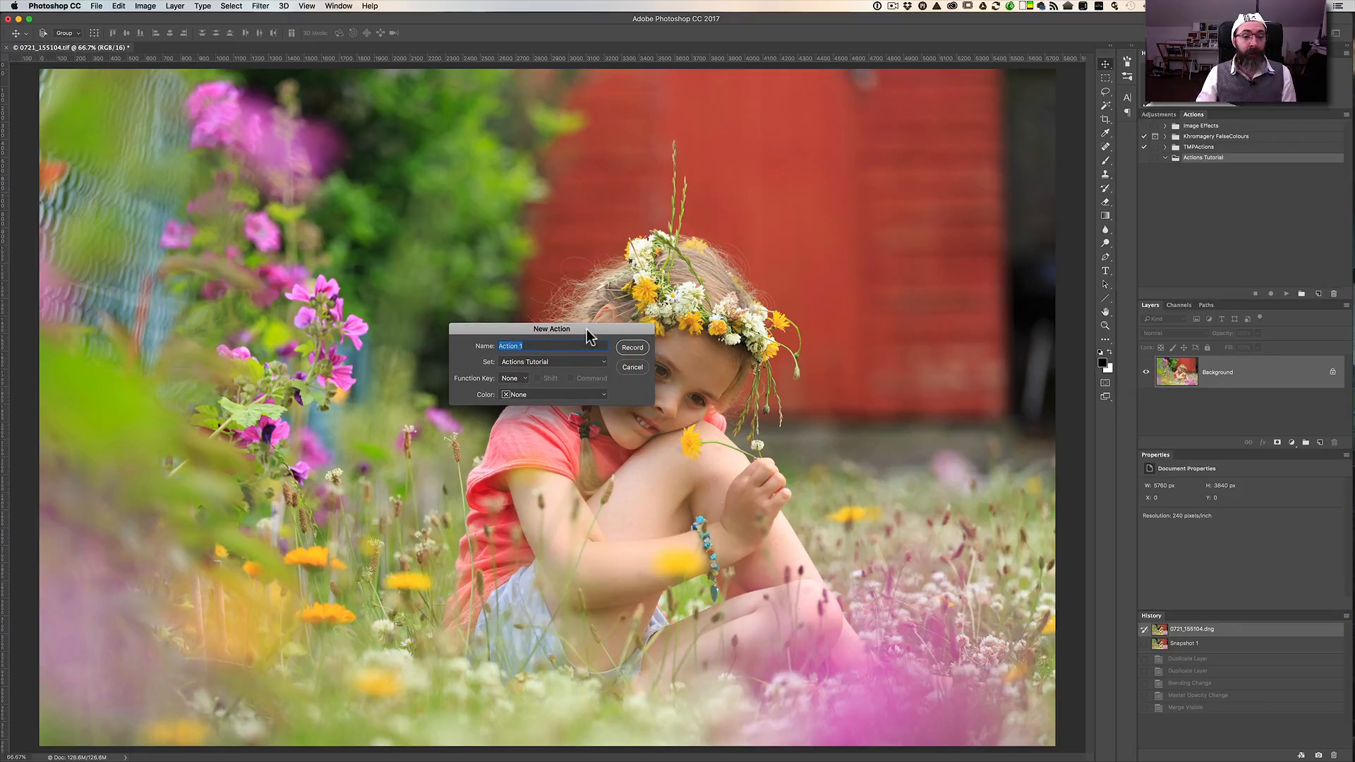
pyautogui.write('Tinte')
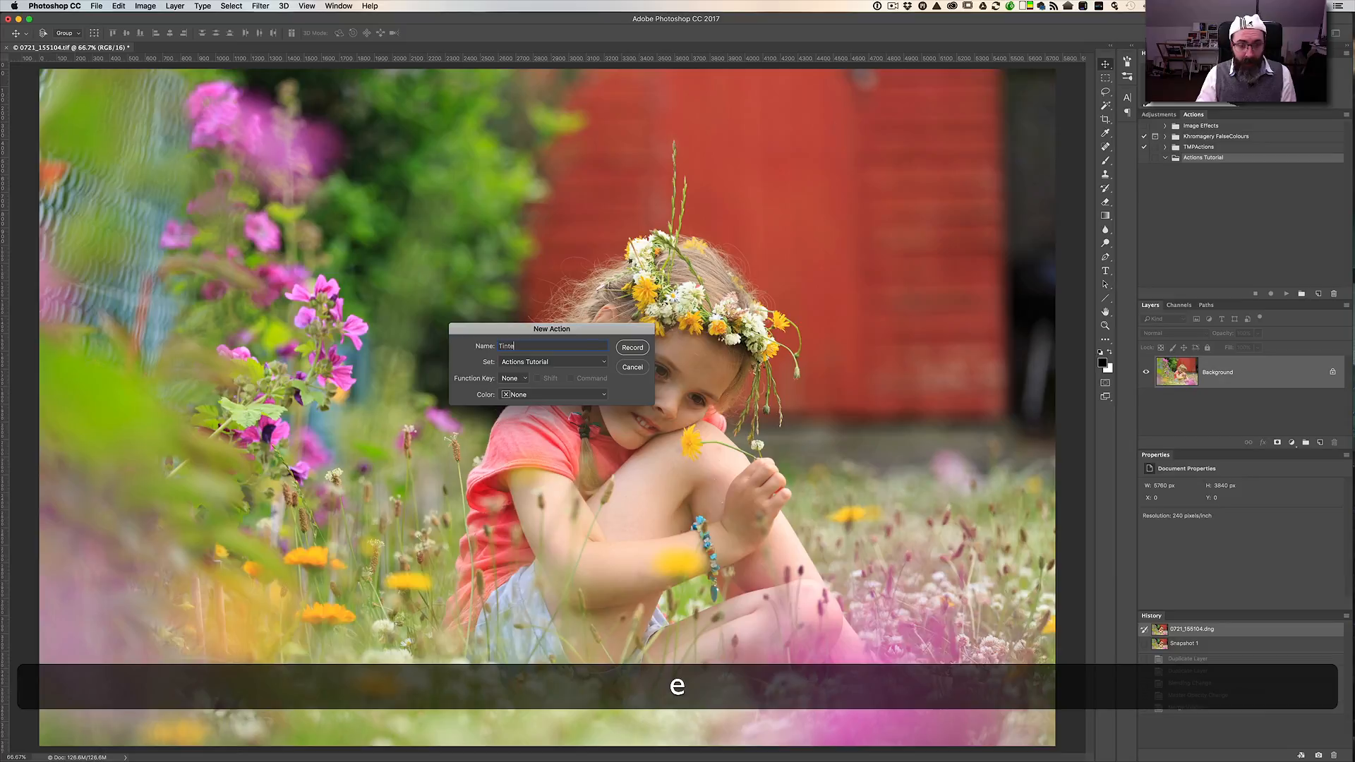
pyautogui.press('BackSpace')
pyautogui.write('& Veil')
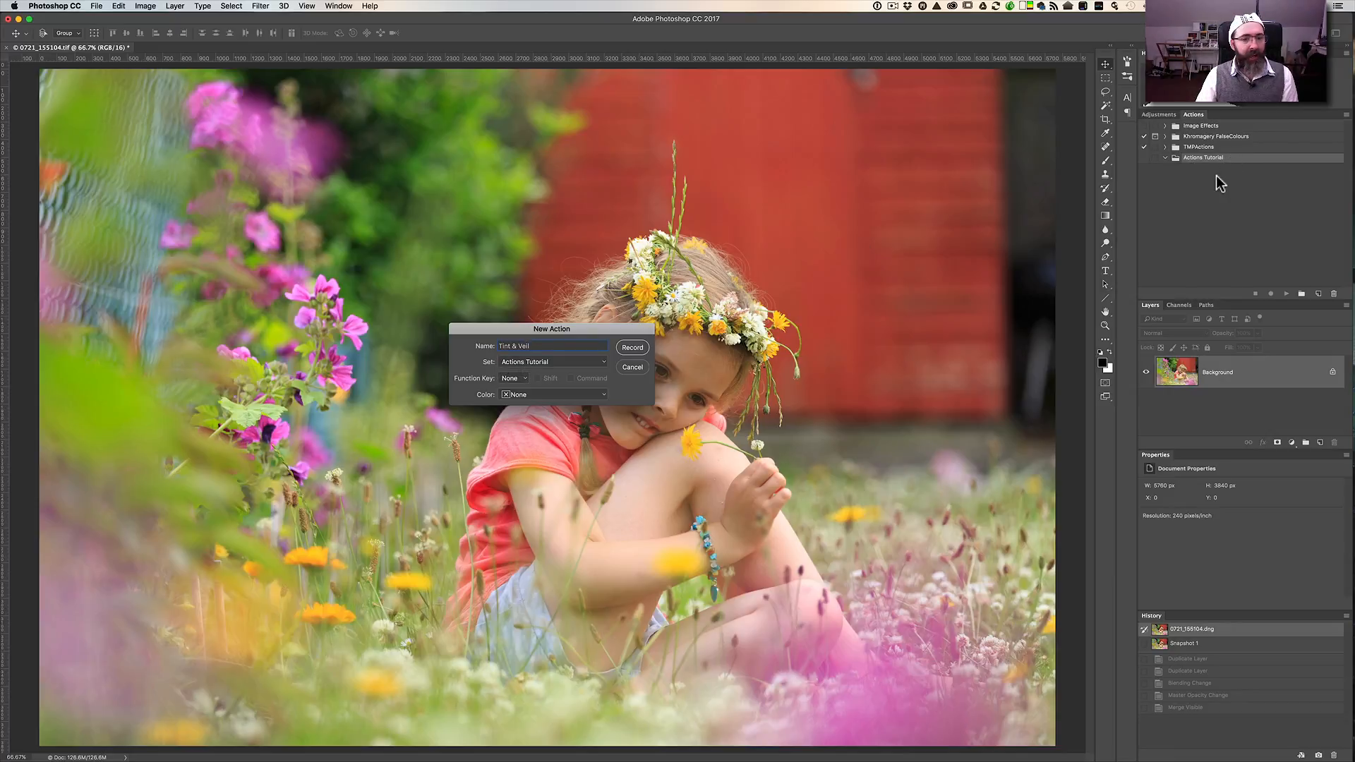
pyautogui.click(526, 384)
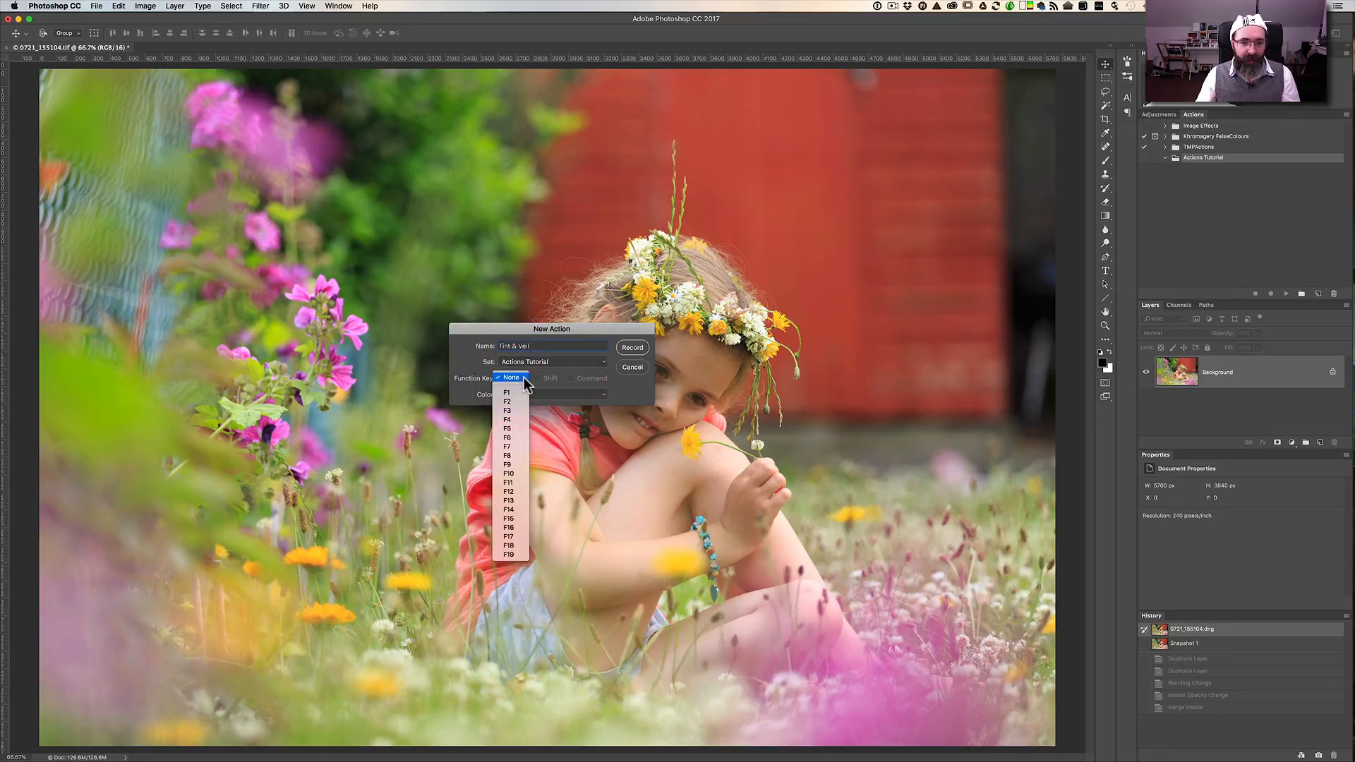
pyautogui.click(470, 374)
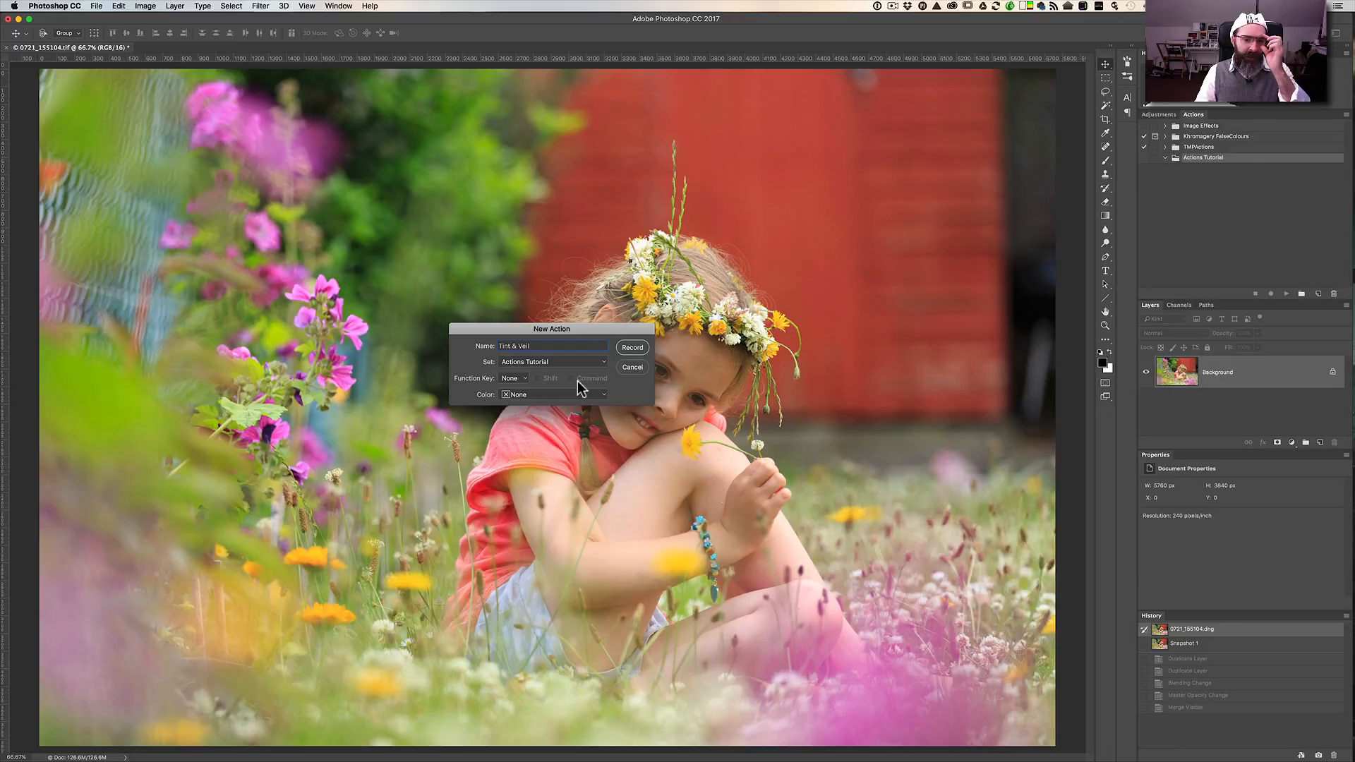
pyautogui.moveTo(550, 393); pyautogui.dragTo(546, 456)
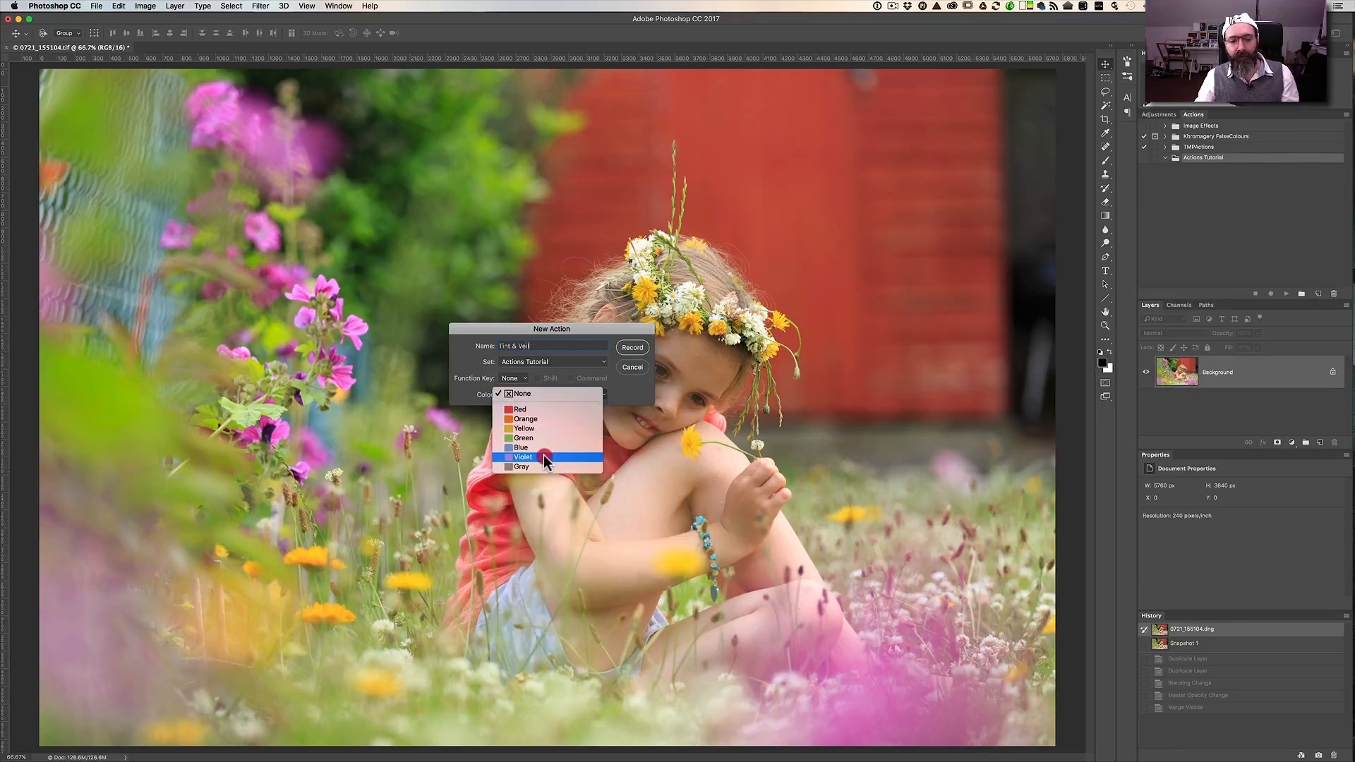
pyautogui.click(630, 348)
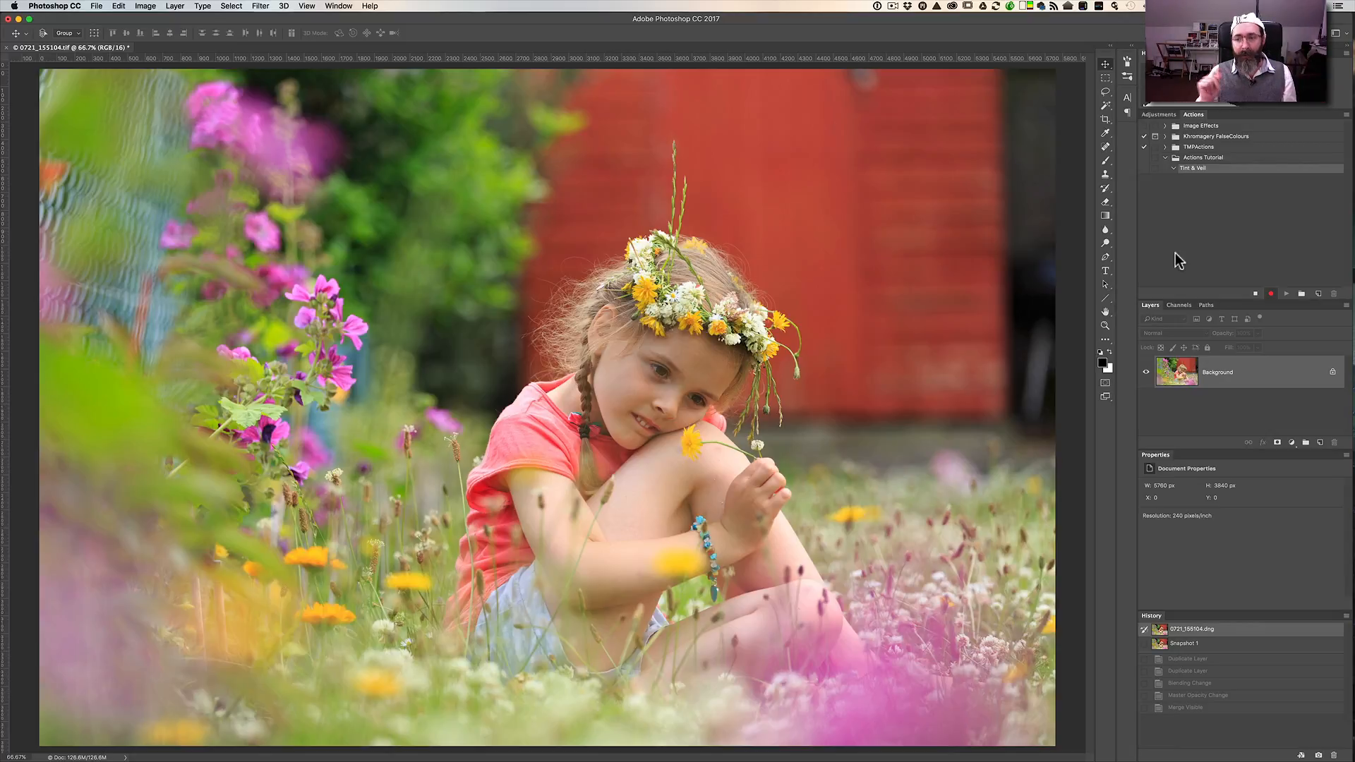
pyautogui.click(1255, 295)
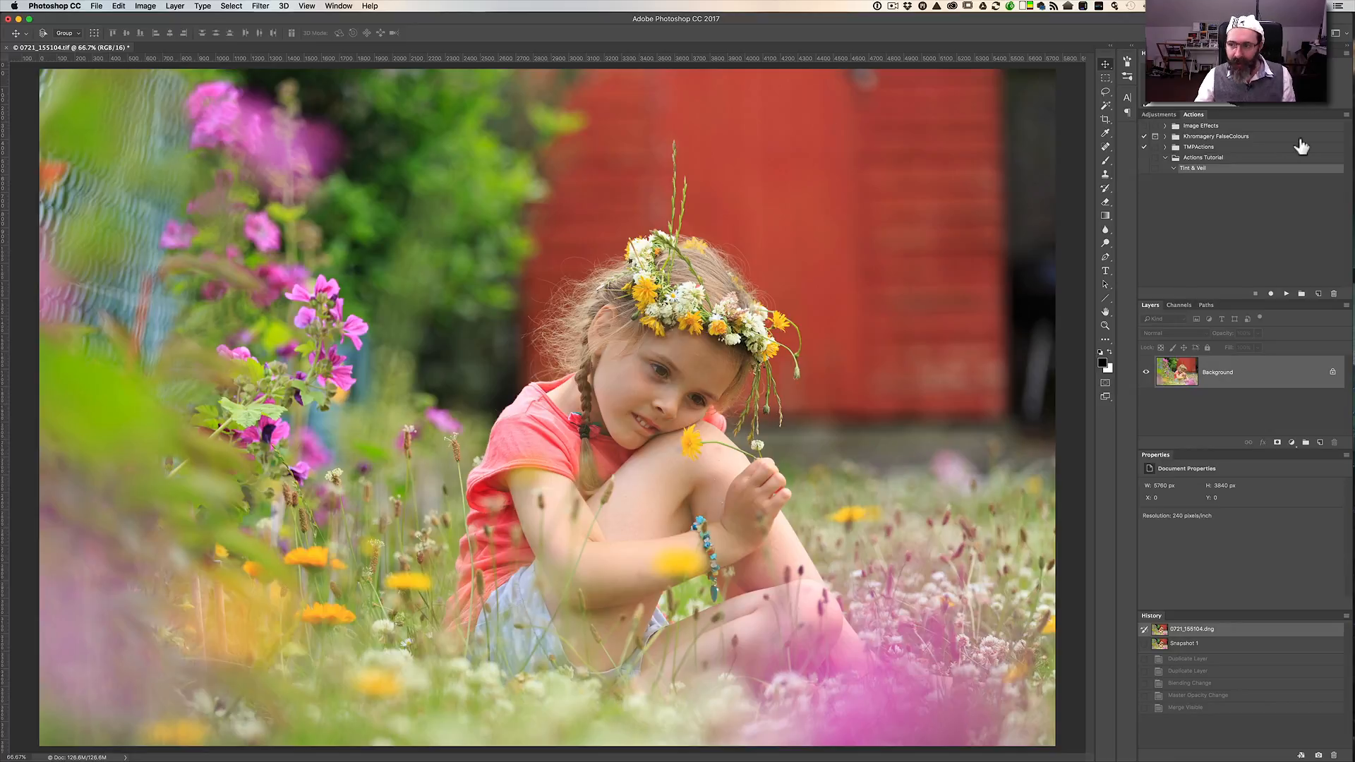
# Display the actions in Button Mode, and return them to the expandable list view.
pyautogui.click(1347, 116)
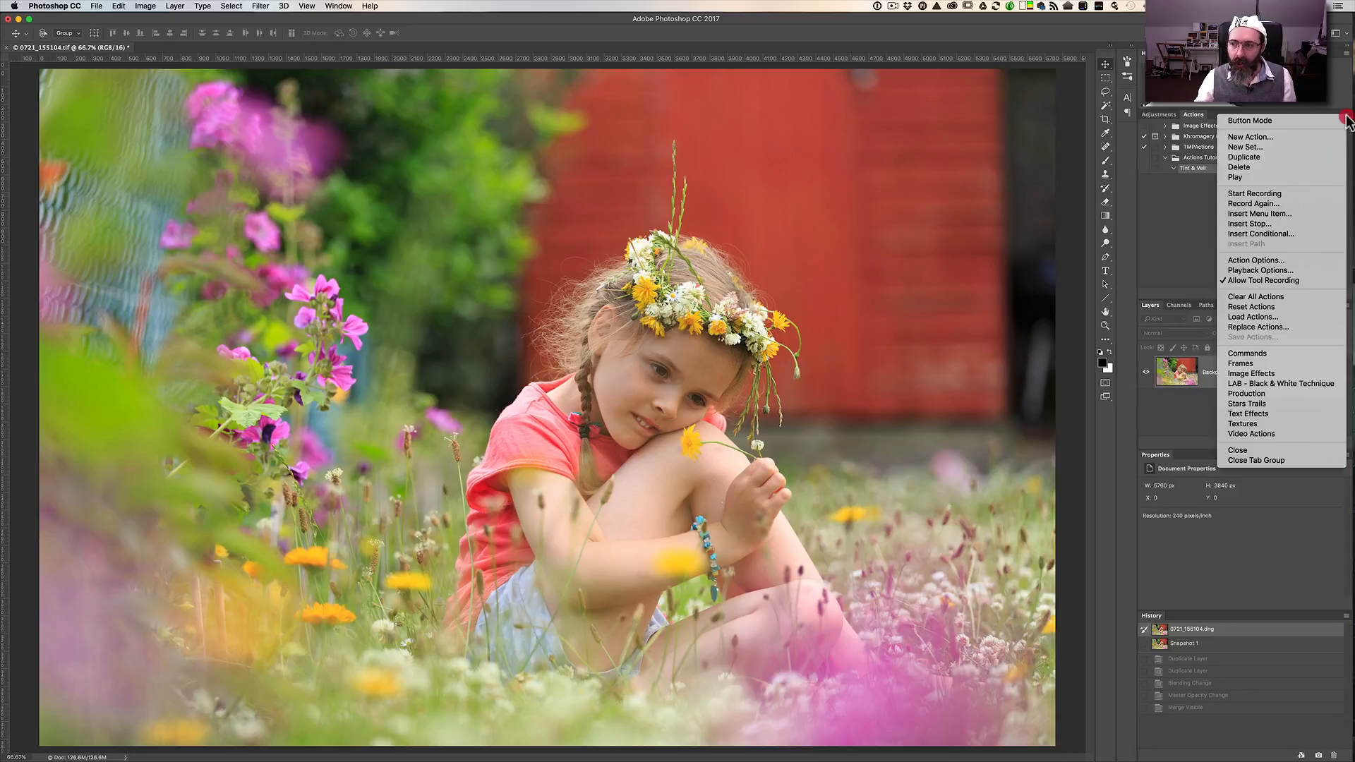
pyautogui.click(1248, 122)
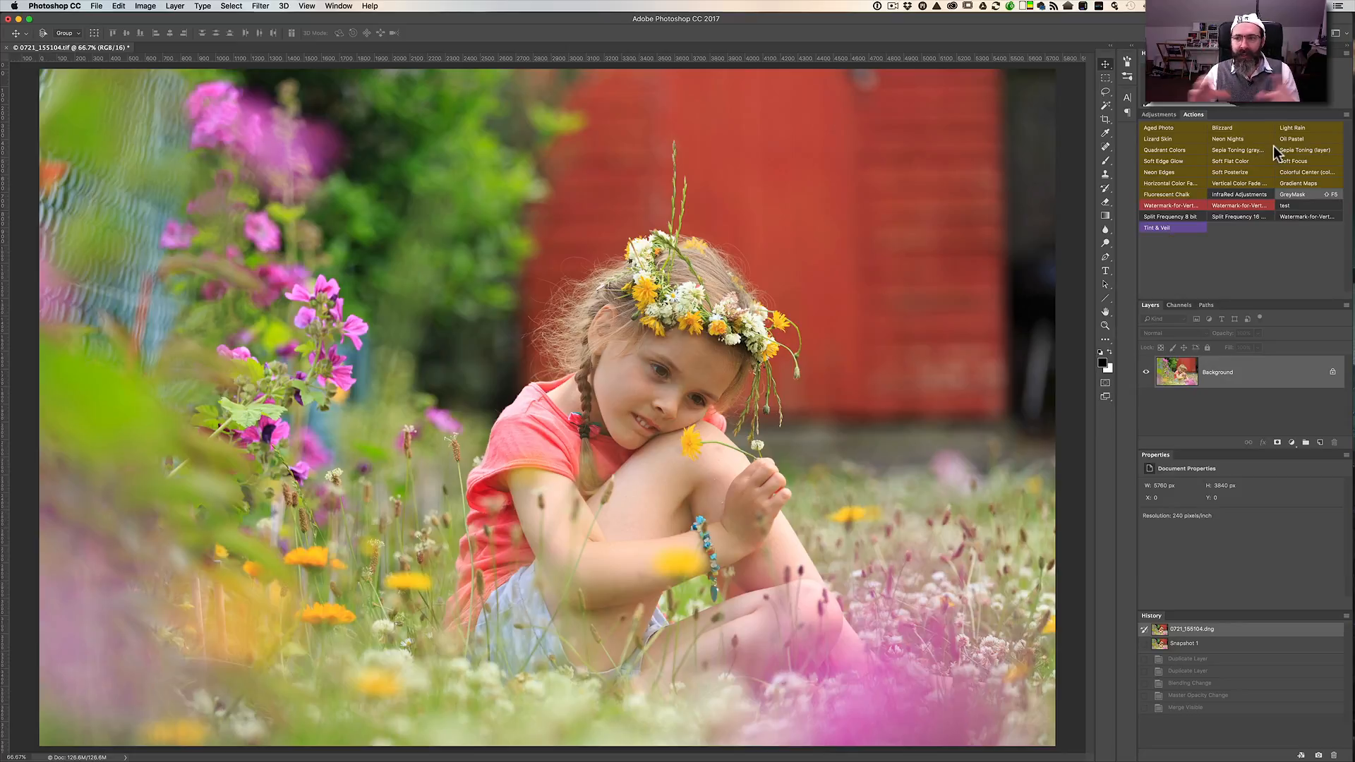
pyautogui.click(1345, 115)
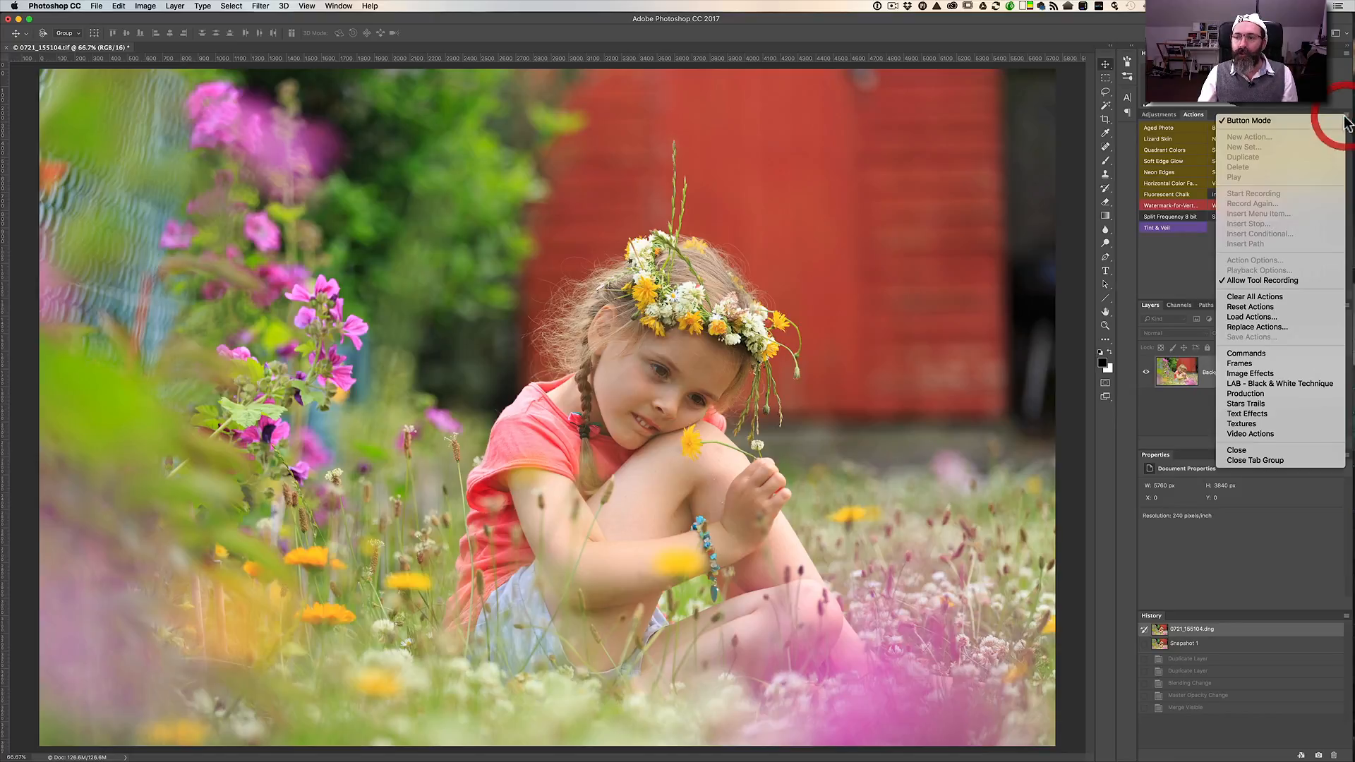
pyautogui.click(1329, 127)
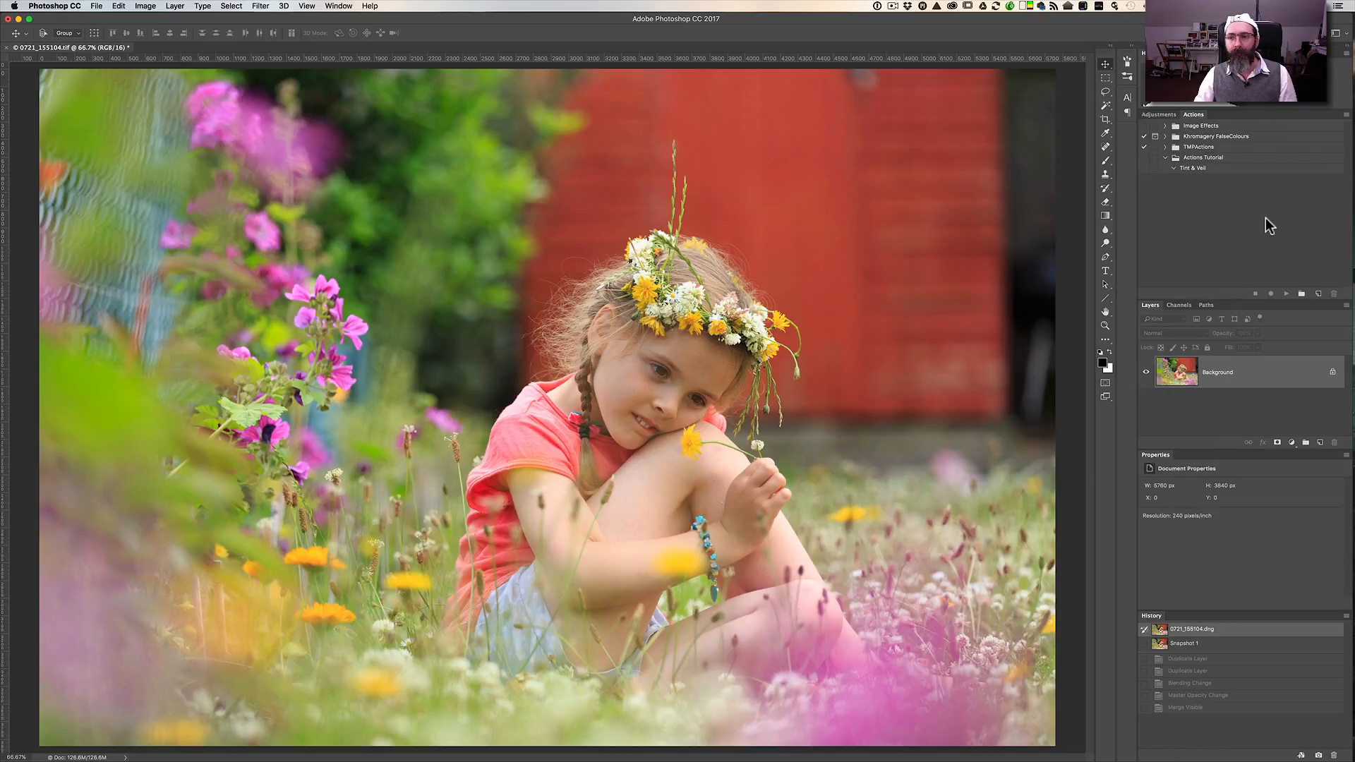
# Create an Exposure adjustment layer above the Background with the default name, Normal mode and 100% opacity.
pyautogui.click(1160, 115)
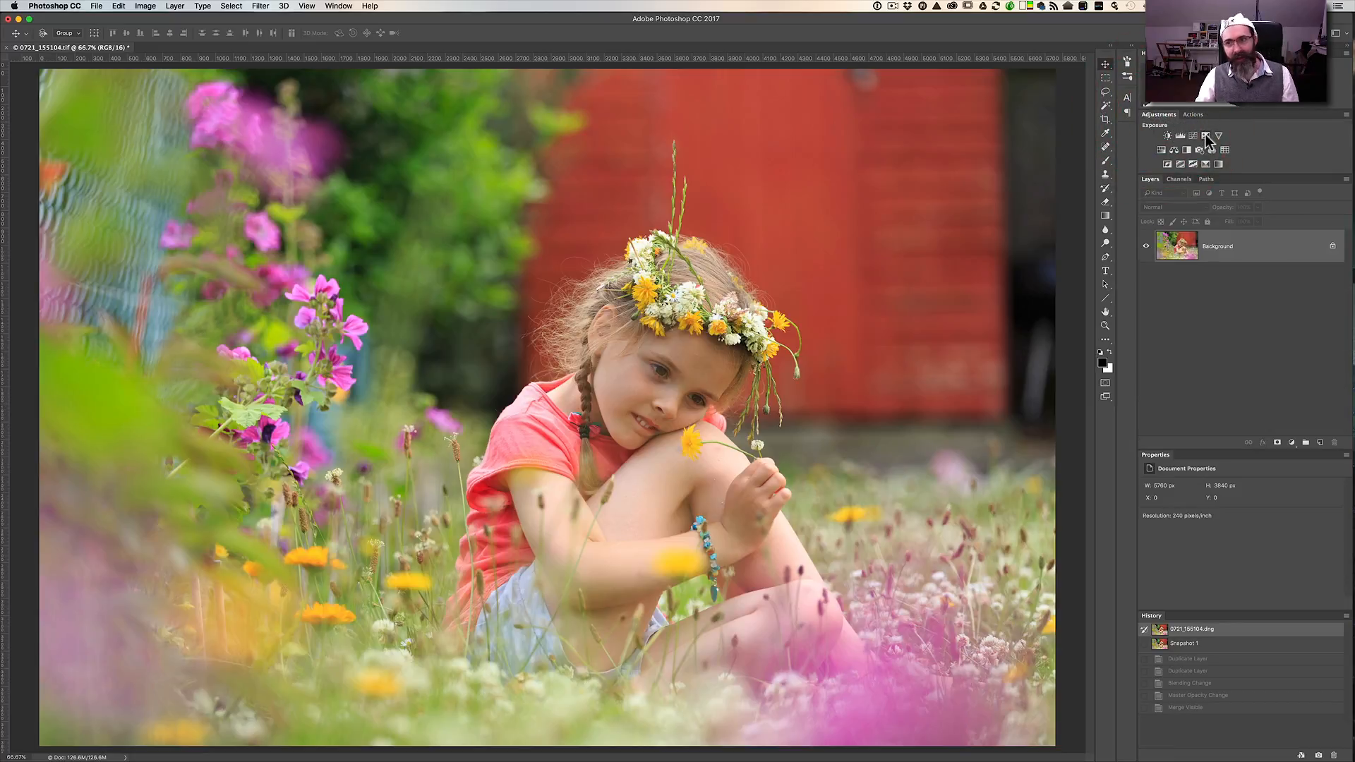
pyautogui.click(1199, 305)
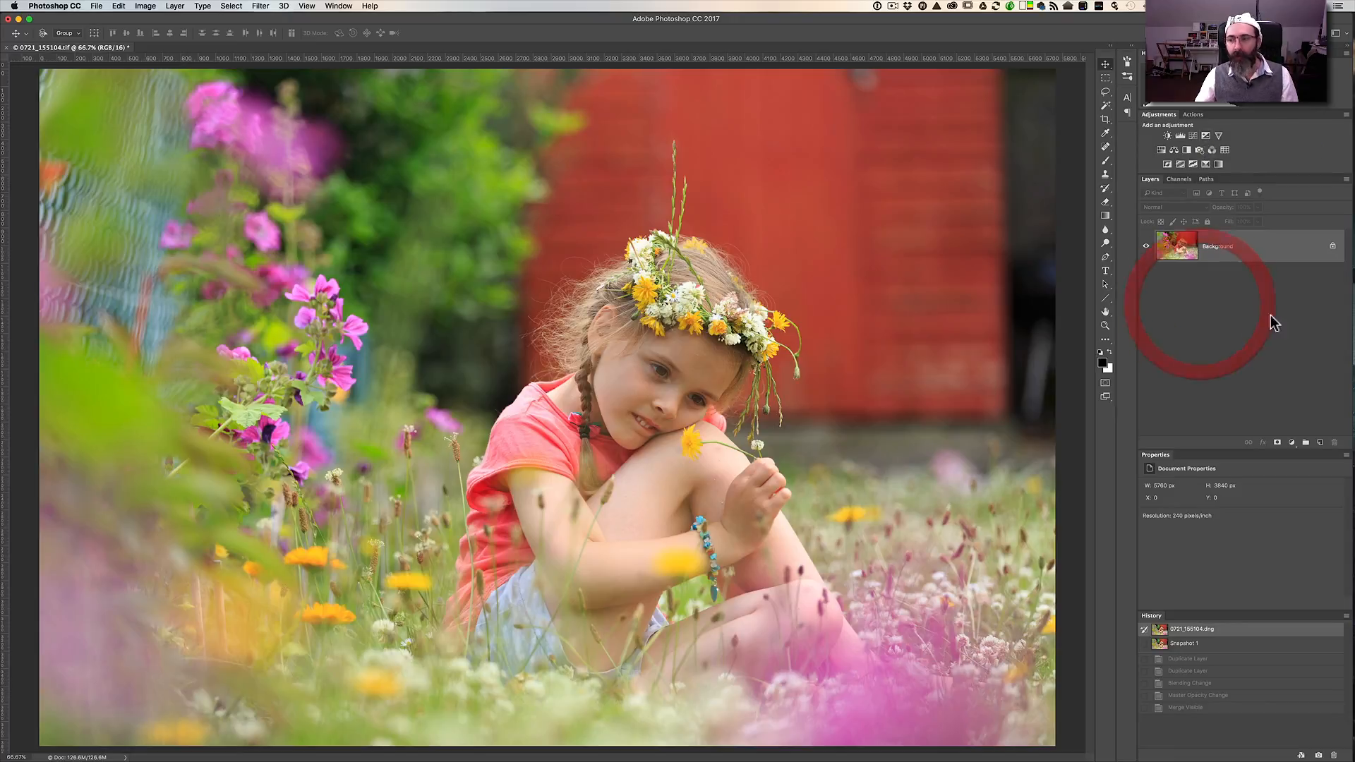
pyautogui.click(1293, 444)
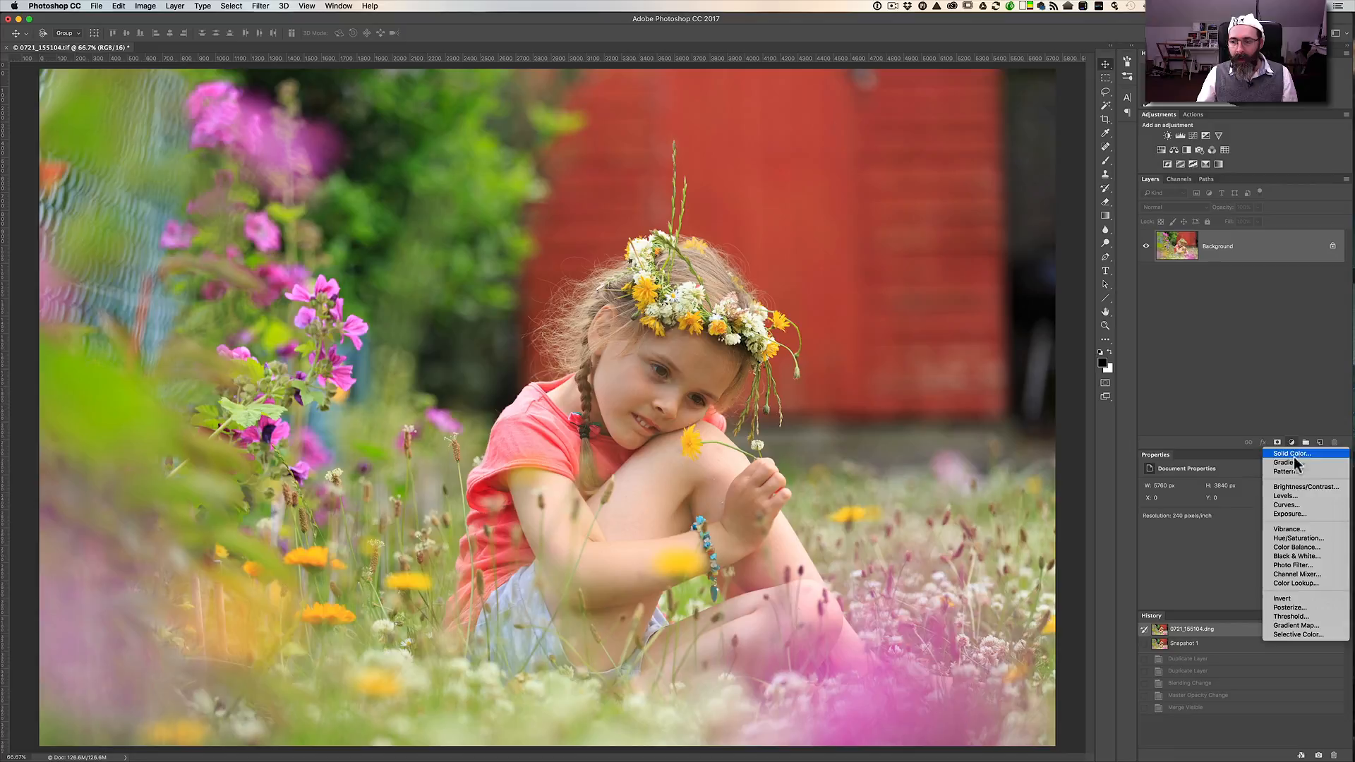
pyautogui.click(1207, 336)
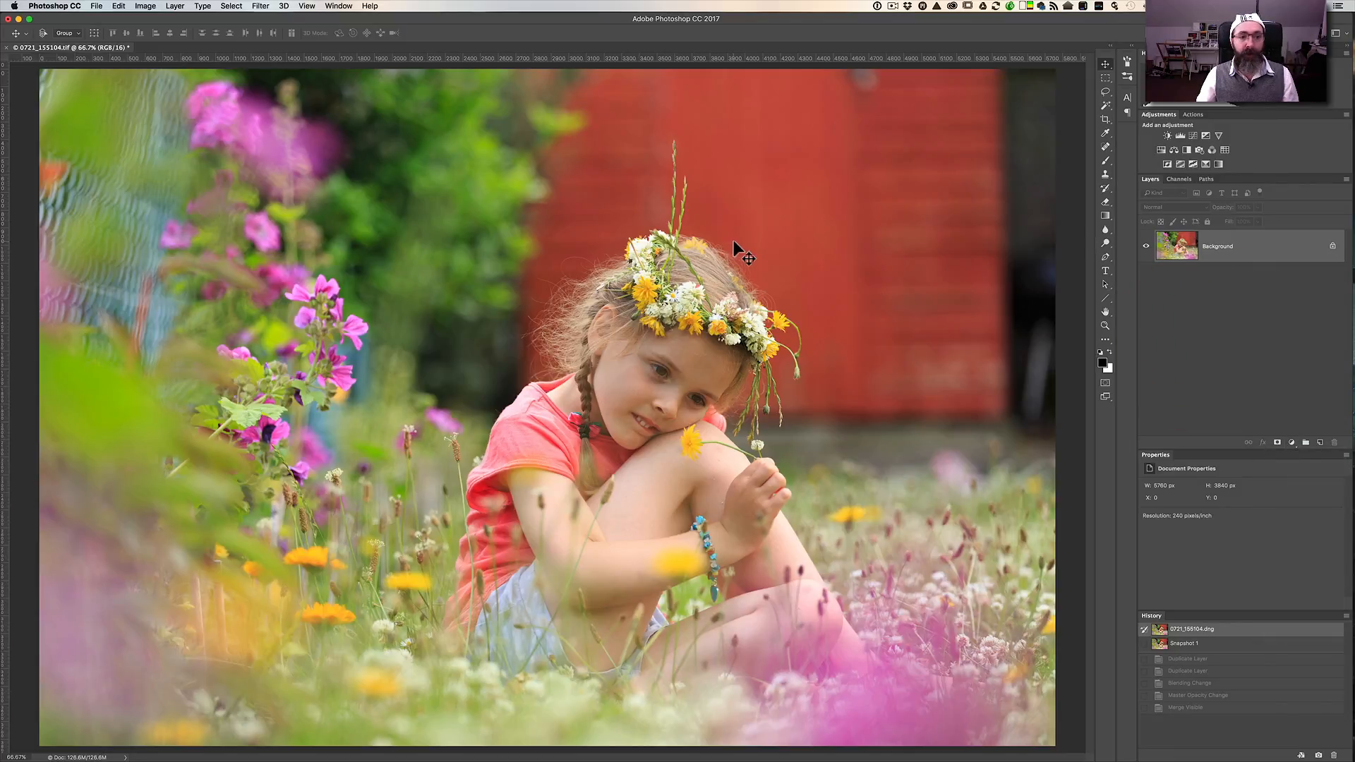
pyautogui.click(175, 6)
pyautogui.moveTo(176, 22); pyautogui.dragTo(339, 157)
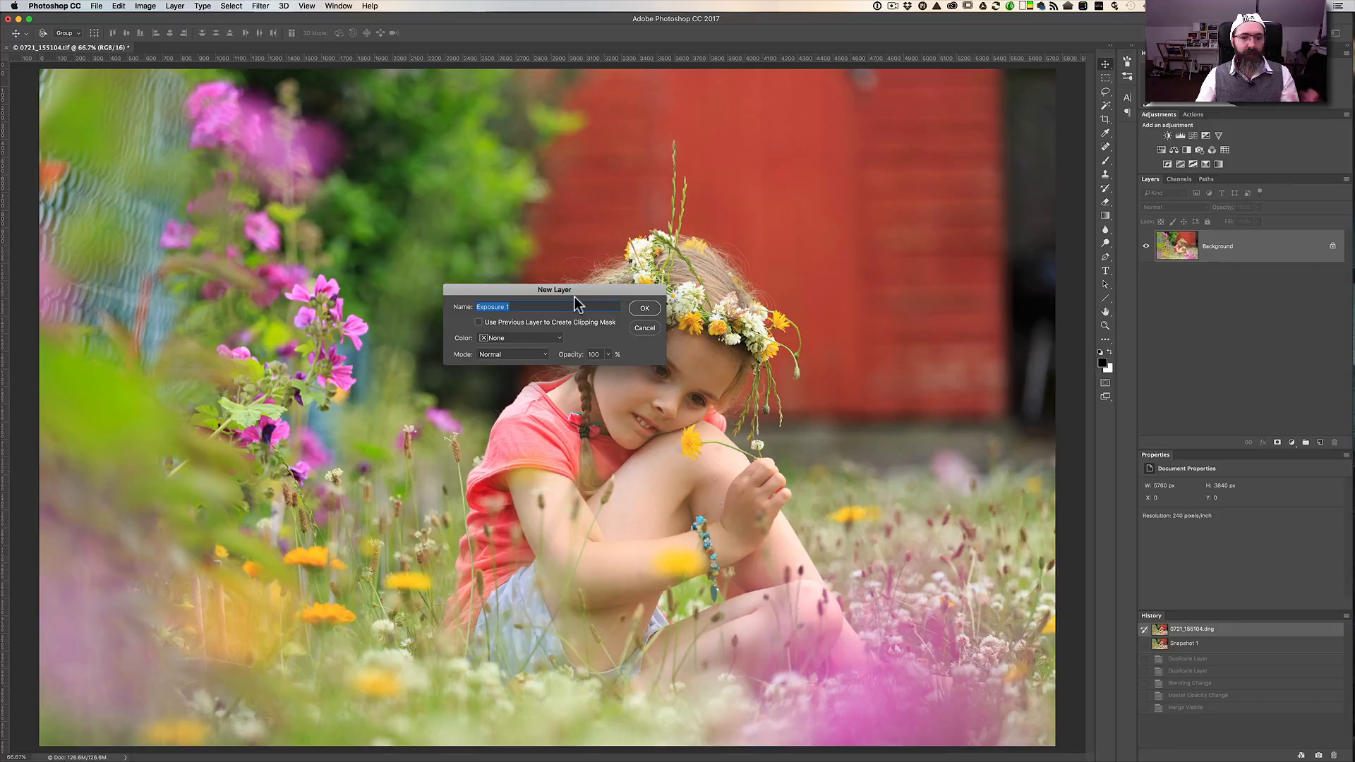
pyautogui.click(643, 308)
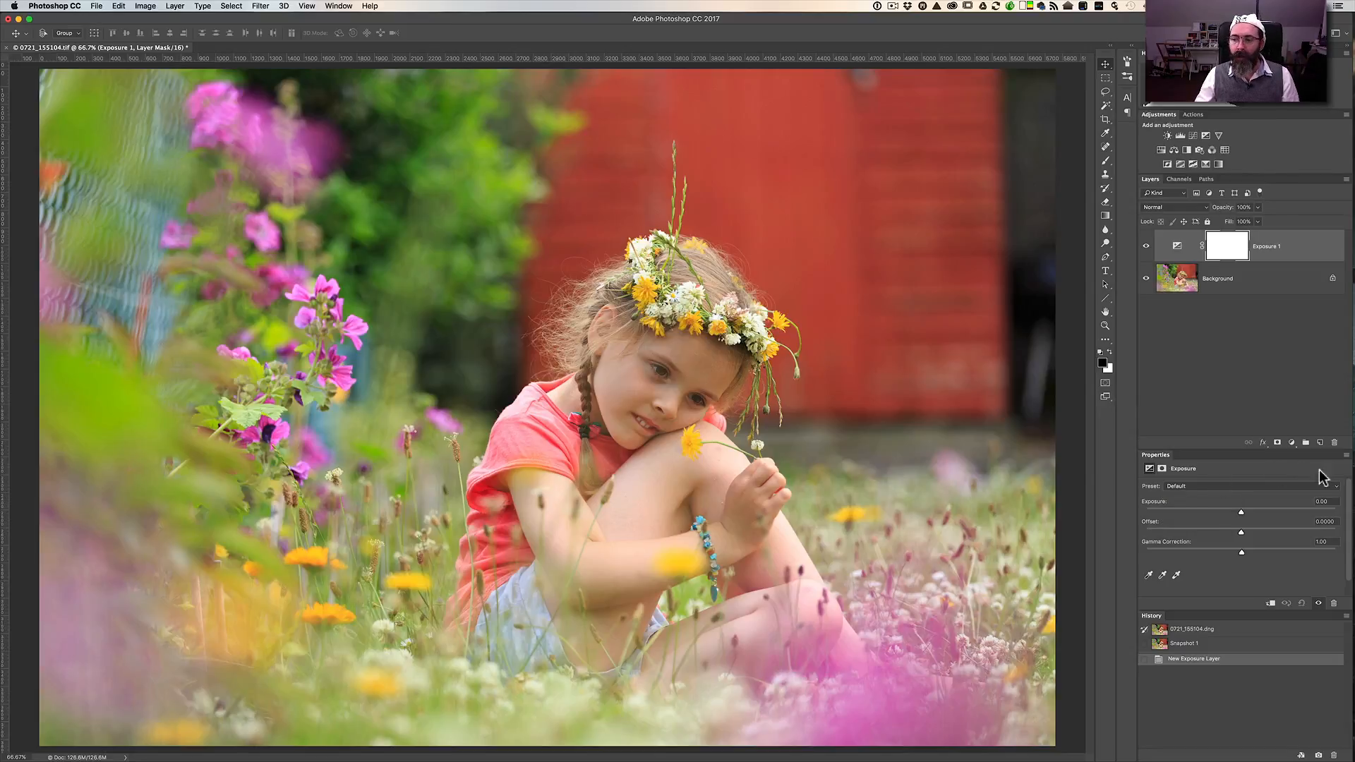
# Try exposure values of about +2.02 and -3.21 on the Exposure layer, and reset the exposure to 0.
pyautogui.click(1347, 458)
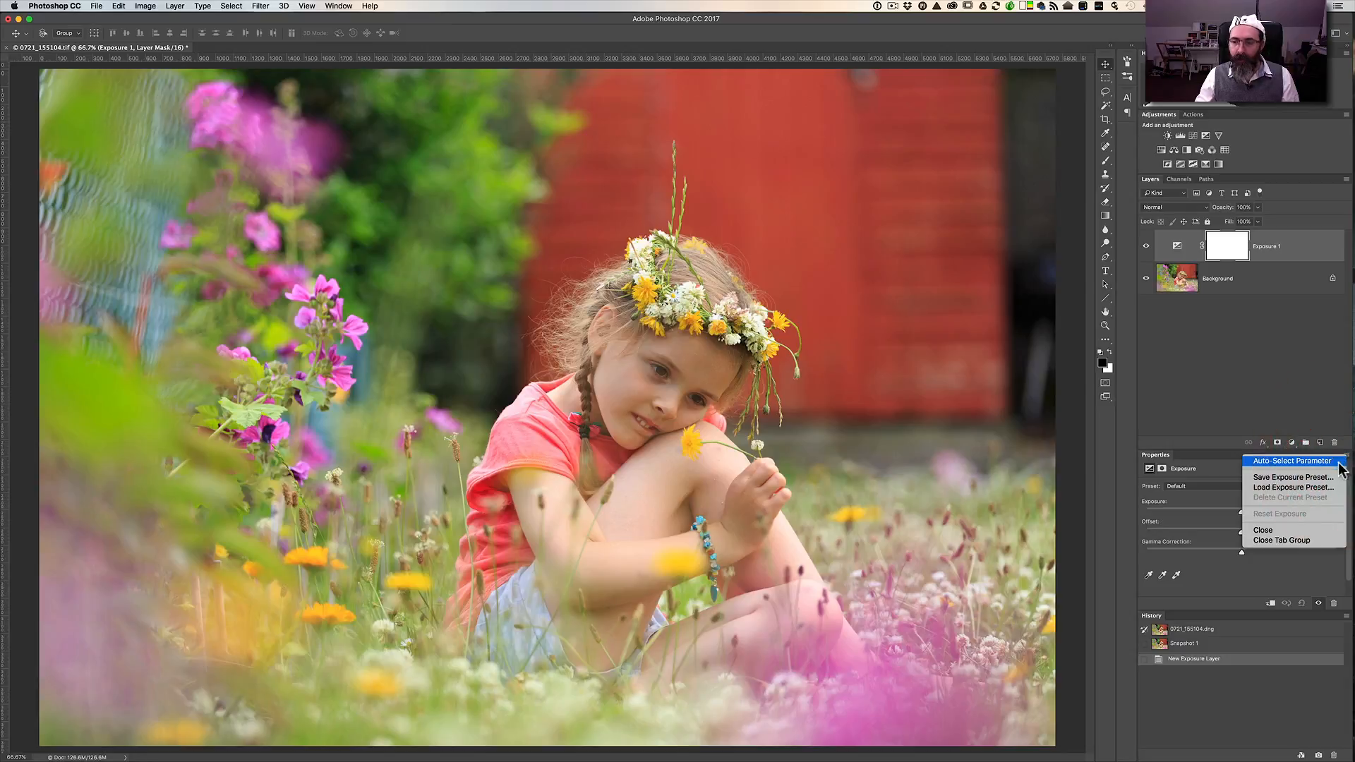
pyautogui.click(1224, 564)
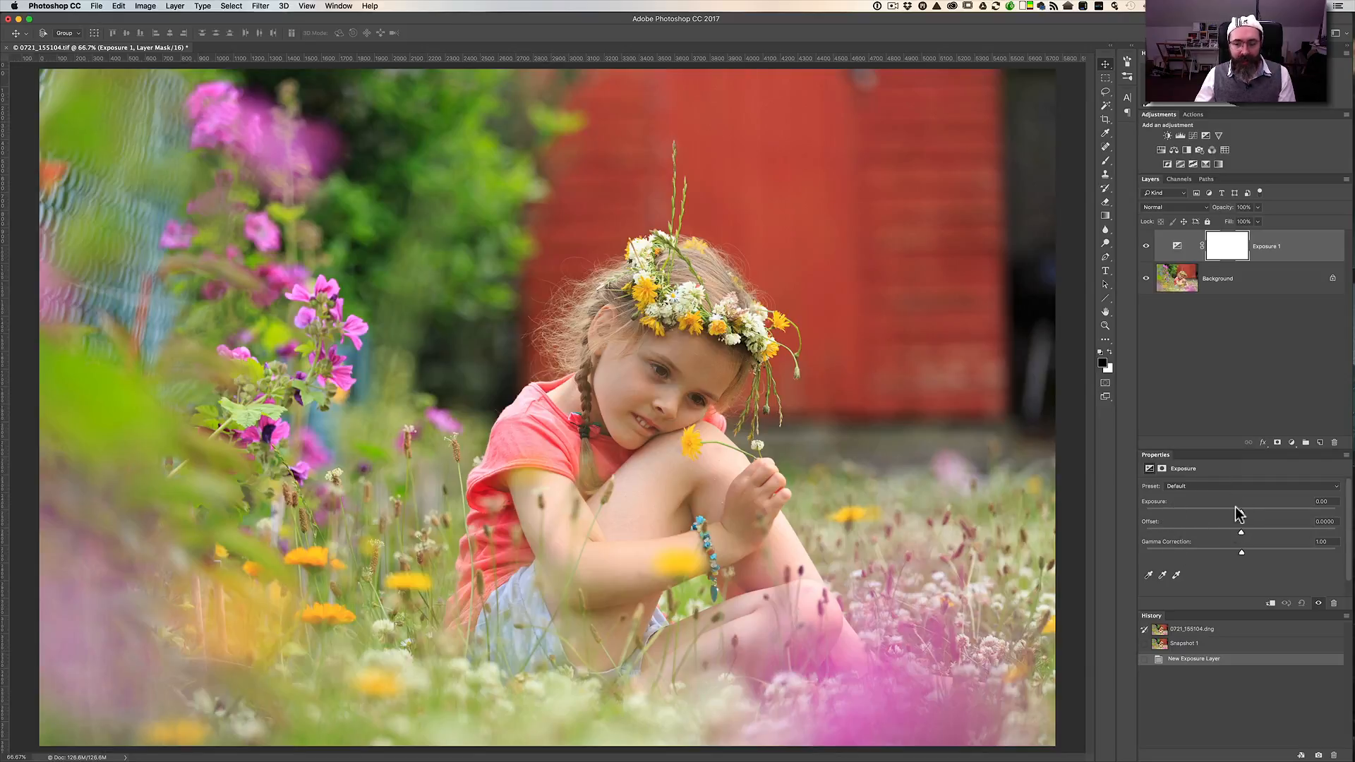
pyautogui.click(1172, 490)
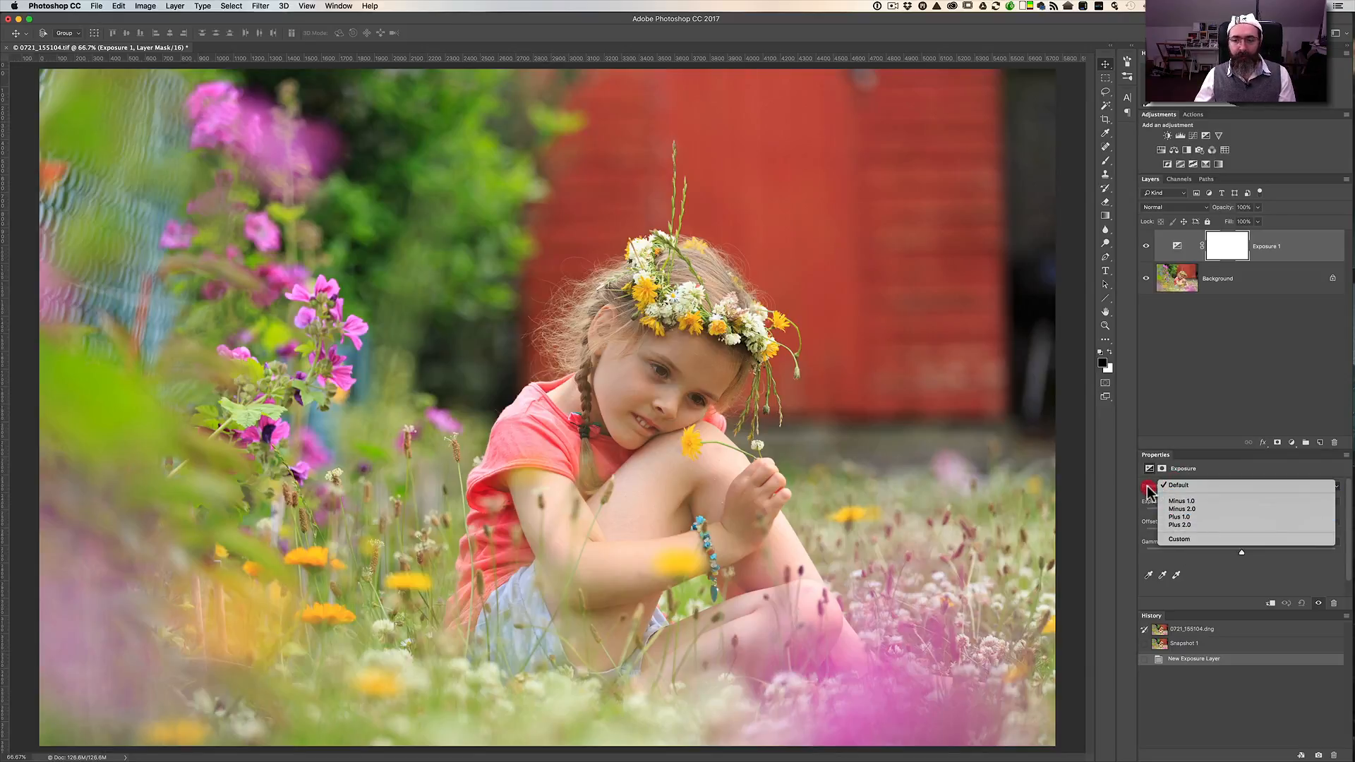
pyautogui.click(1203, 499)
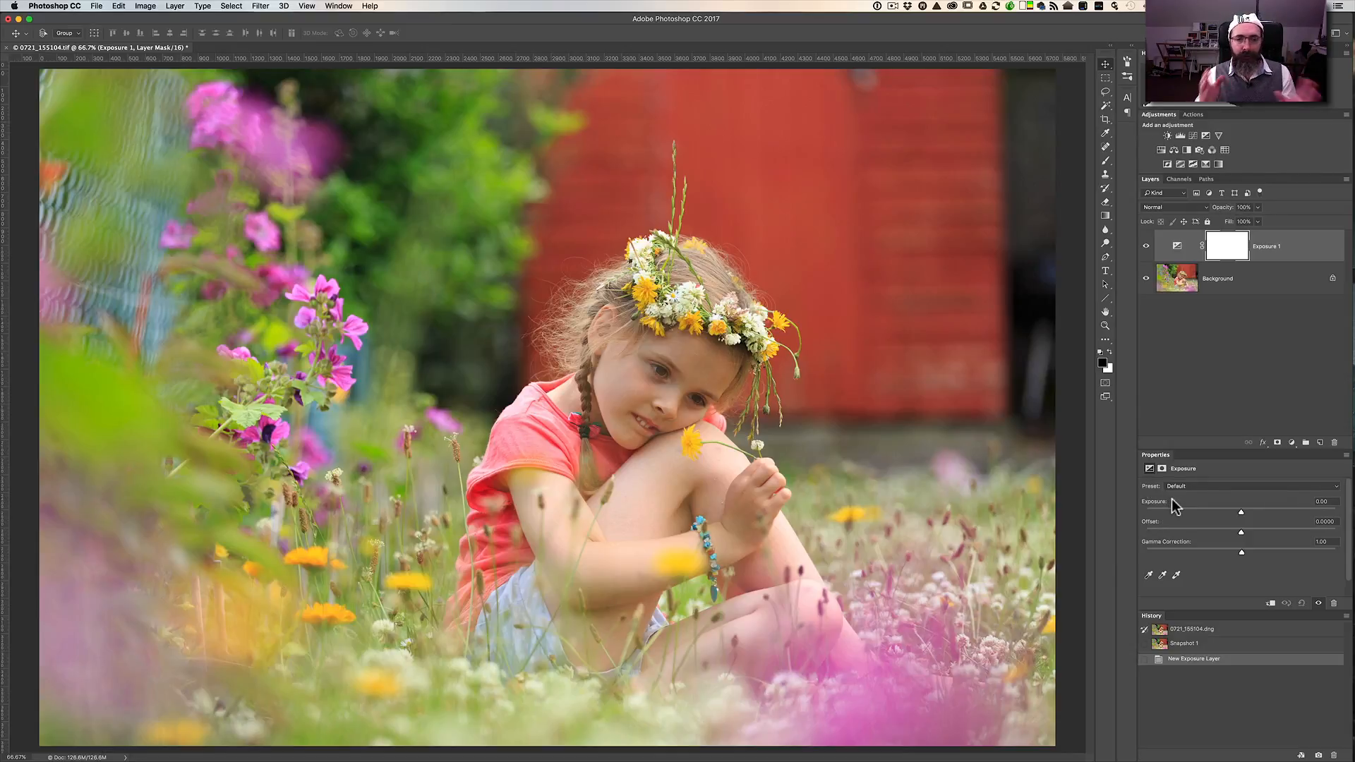
pyautogui.moveTo(1241, 512); pyautogui.dragTo(1270, 517)
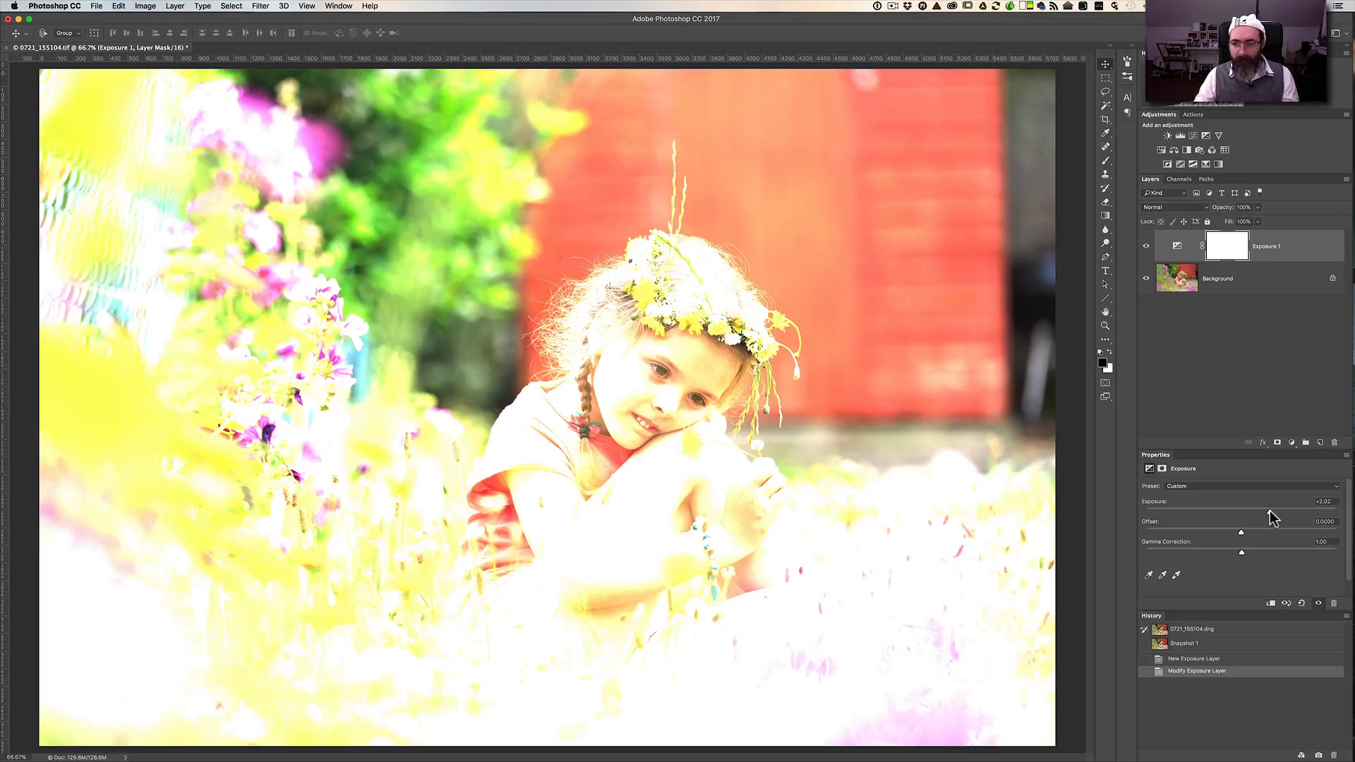
pyautogui.moveTo(1271, 518); pyautogui.dragTo(1195, 522)
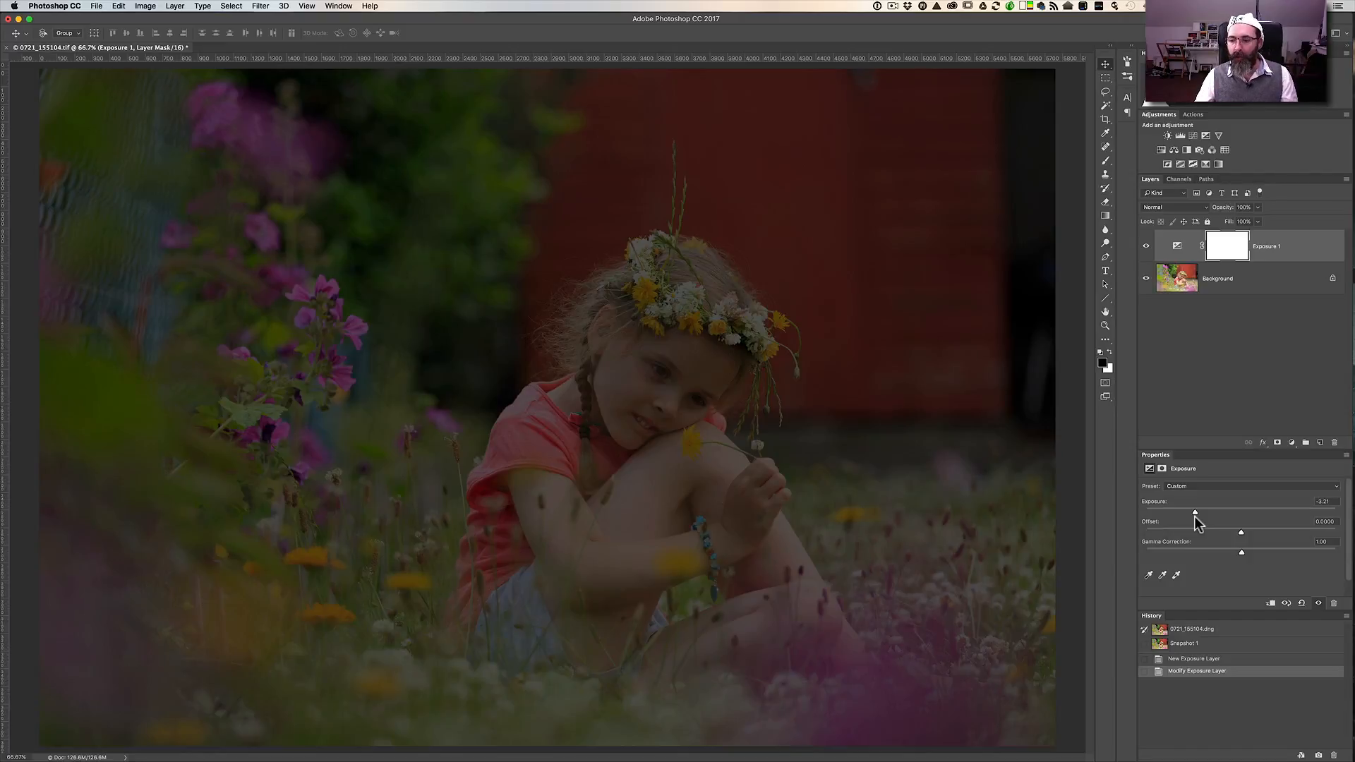
pyautogui.doubleClick(1155, 505)
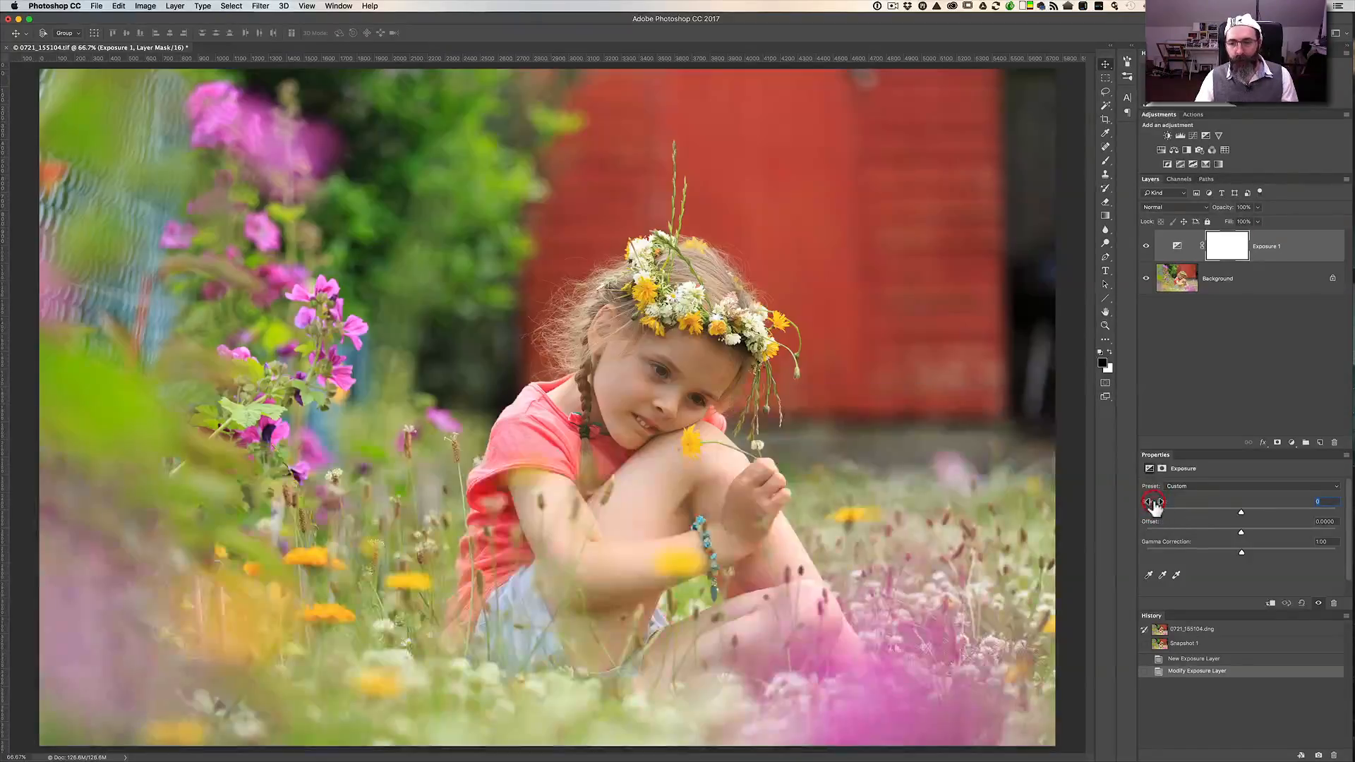
# Try a positive and a negative offset on the Exposure layer, and reset the offset to 0.
pyautogui.doubleClick(1155, 522)
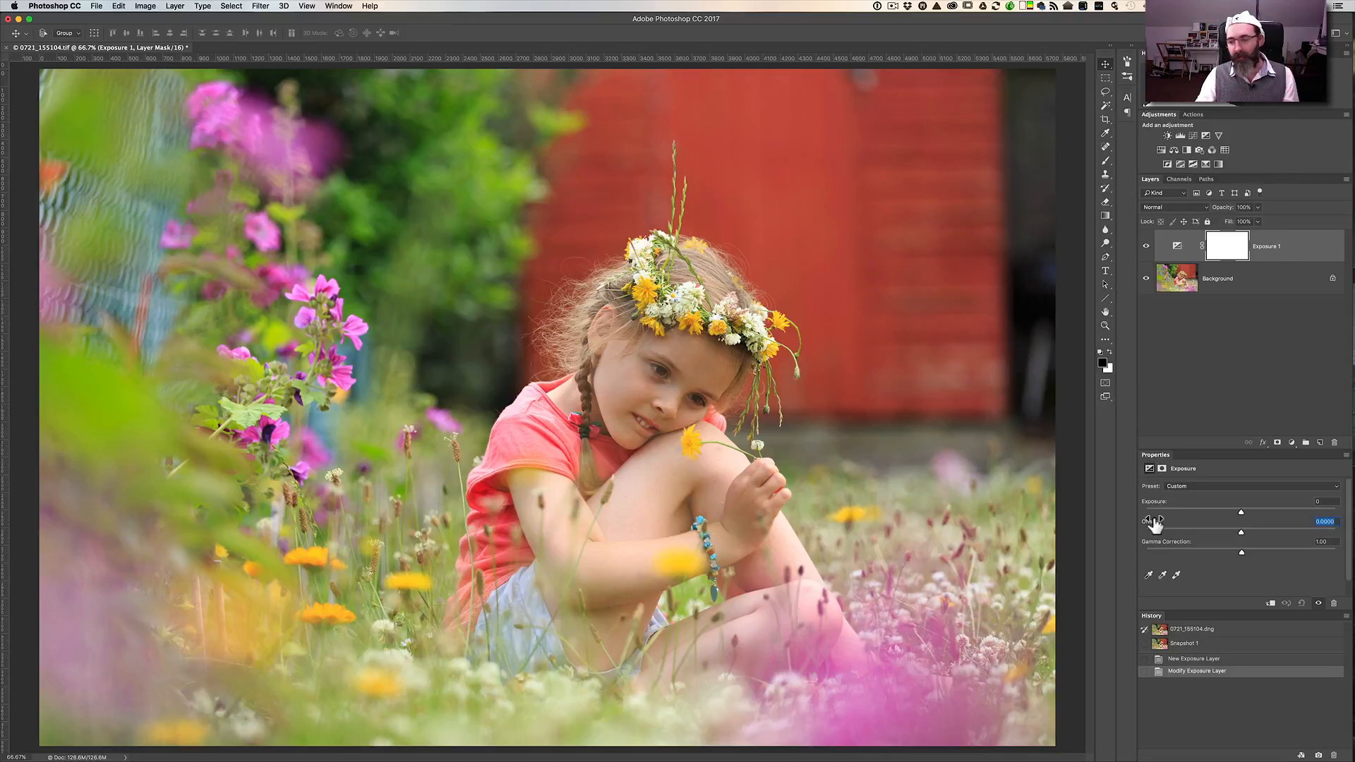
pyautogui.moveTo(1241, 531); pyautogui.dragTo(1259, 530)
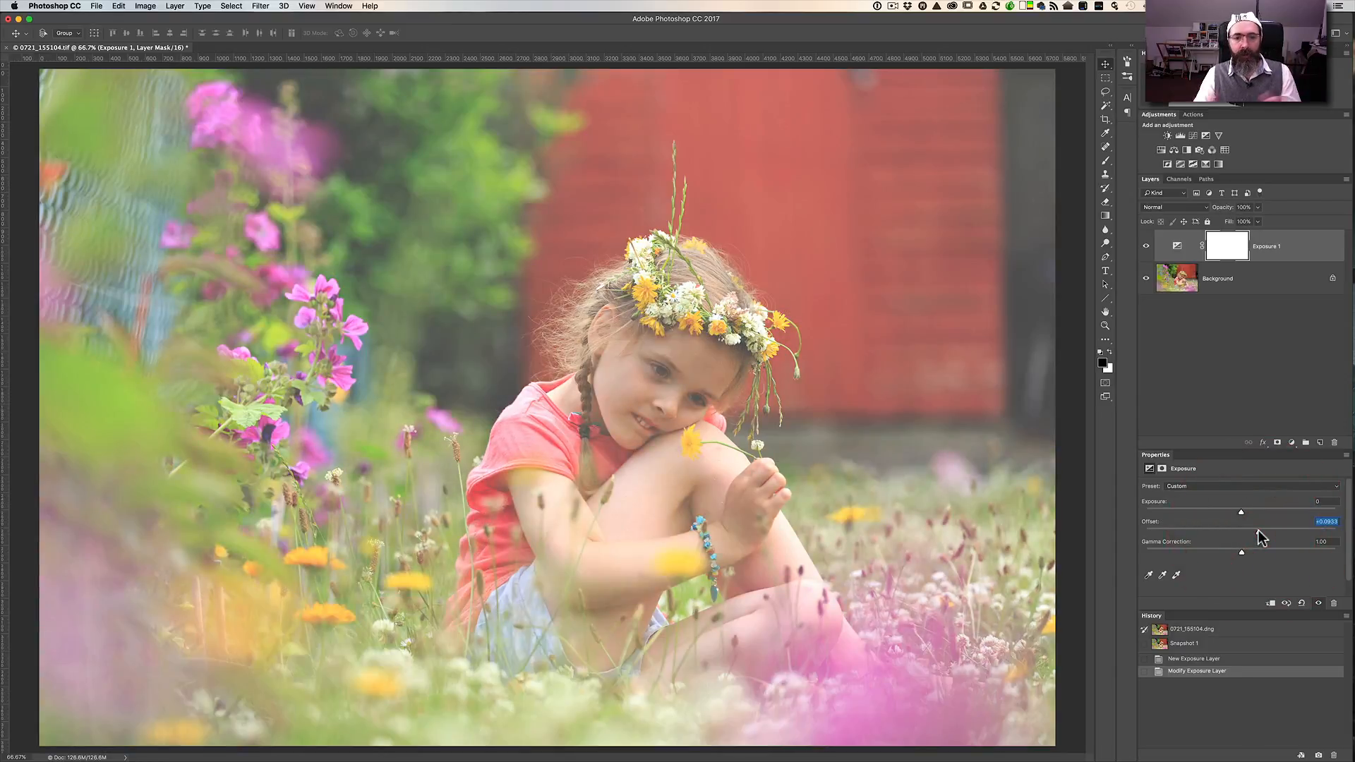
pyautogui.moveTo(1259, 531); pyautogui.dragTo(1204, 533)
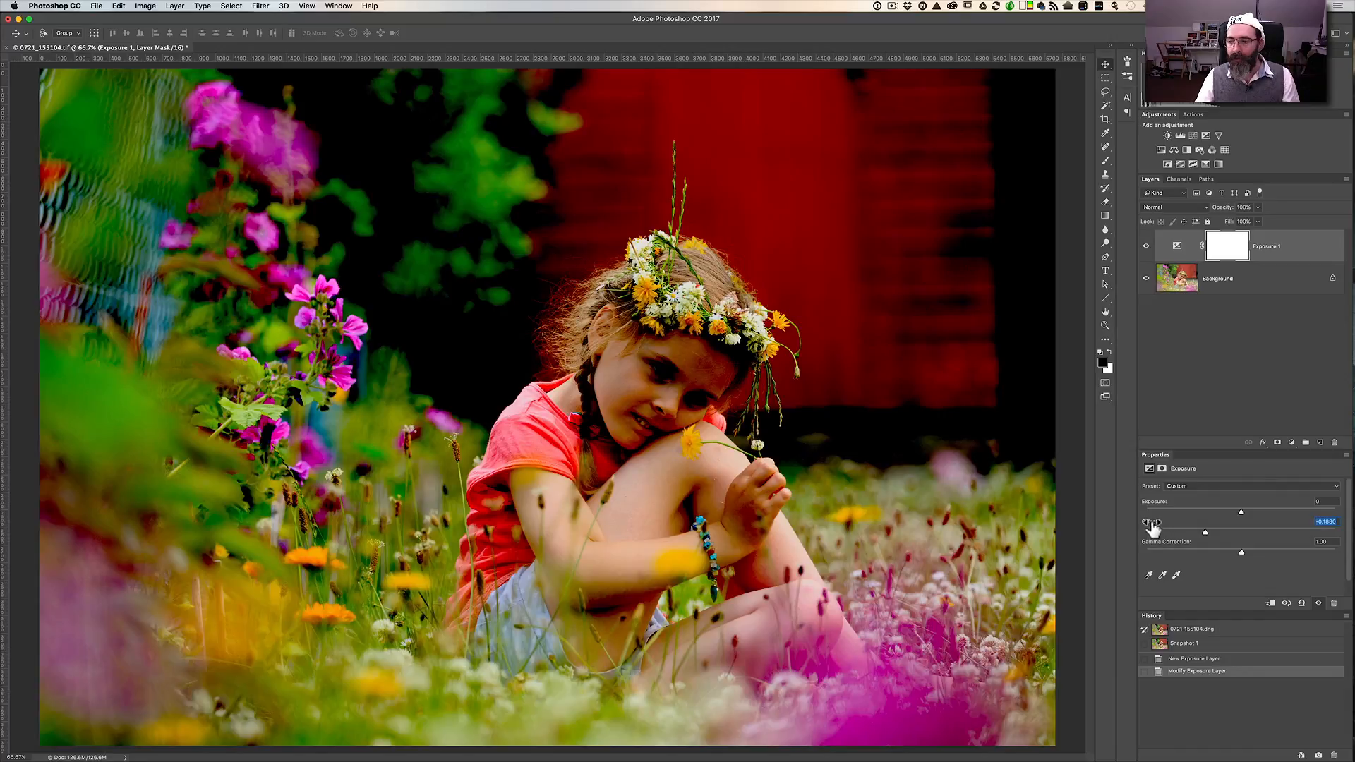
pyautogui.write('0')
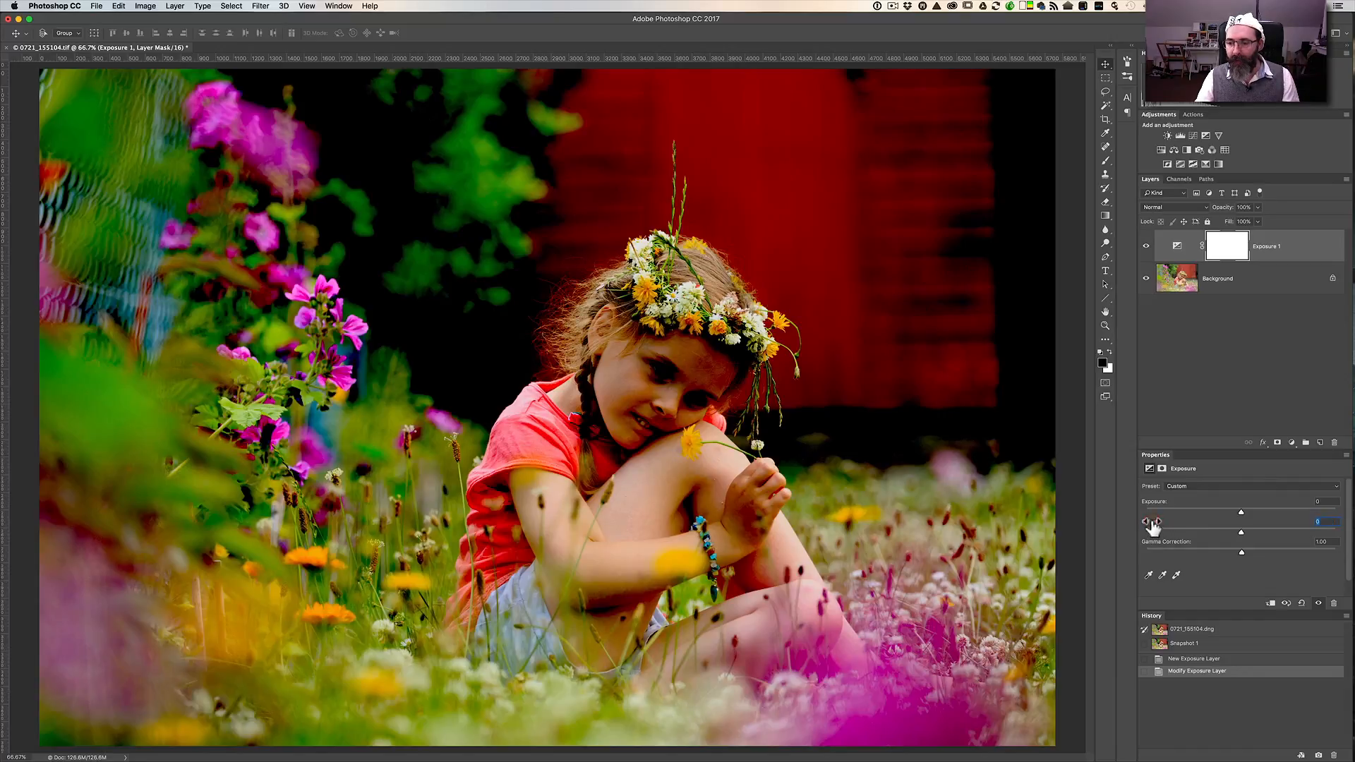
pyautogui.press('Return')
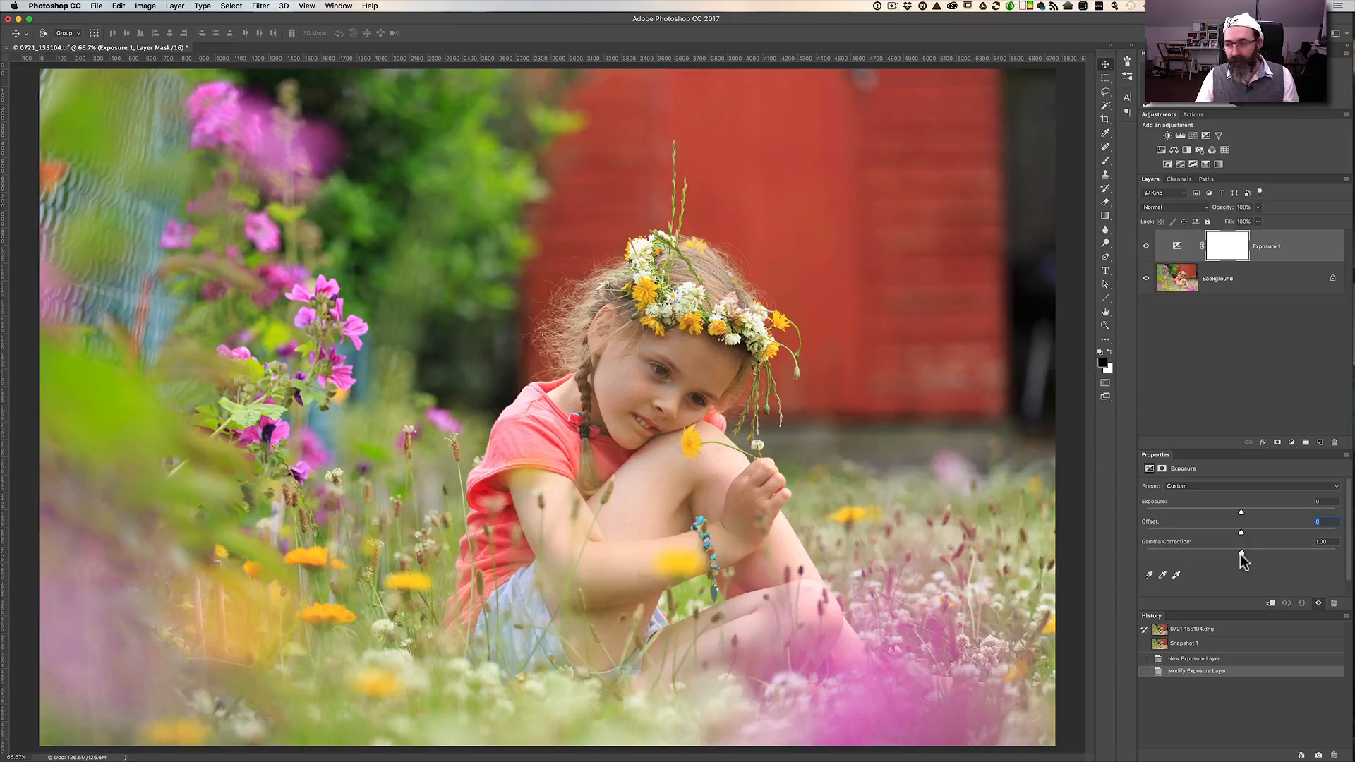
# Try gamma corrections of about 0.67, 1.77 and 1.53, and revert the photo to its opening history snapshot.
pyautogui.moveTo(1241, 554); pyautogui.dragTo(1265, 552)
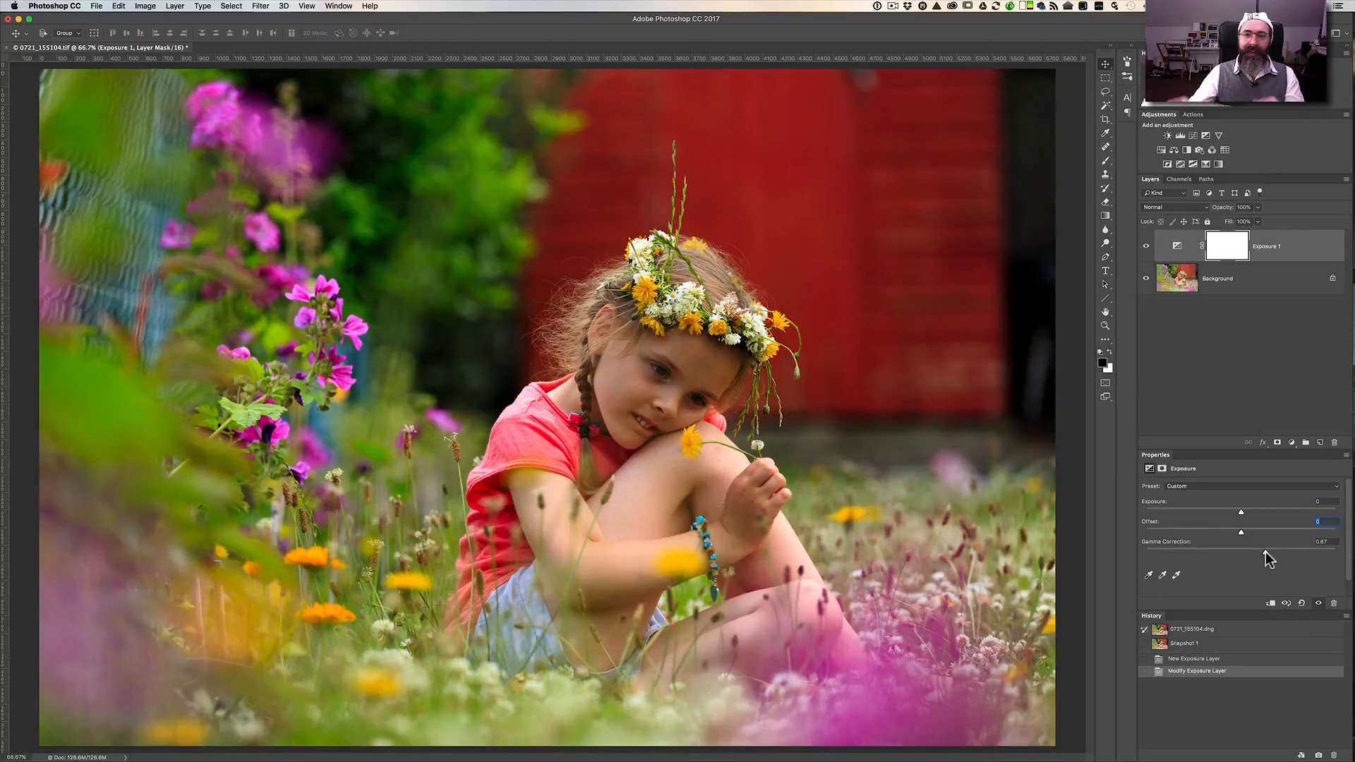
pyautogui.moveTo(1265, 553); pyautogui.dragTo(1201, 552)
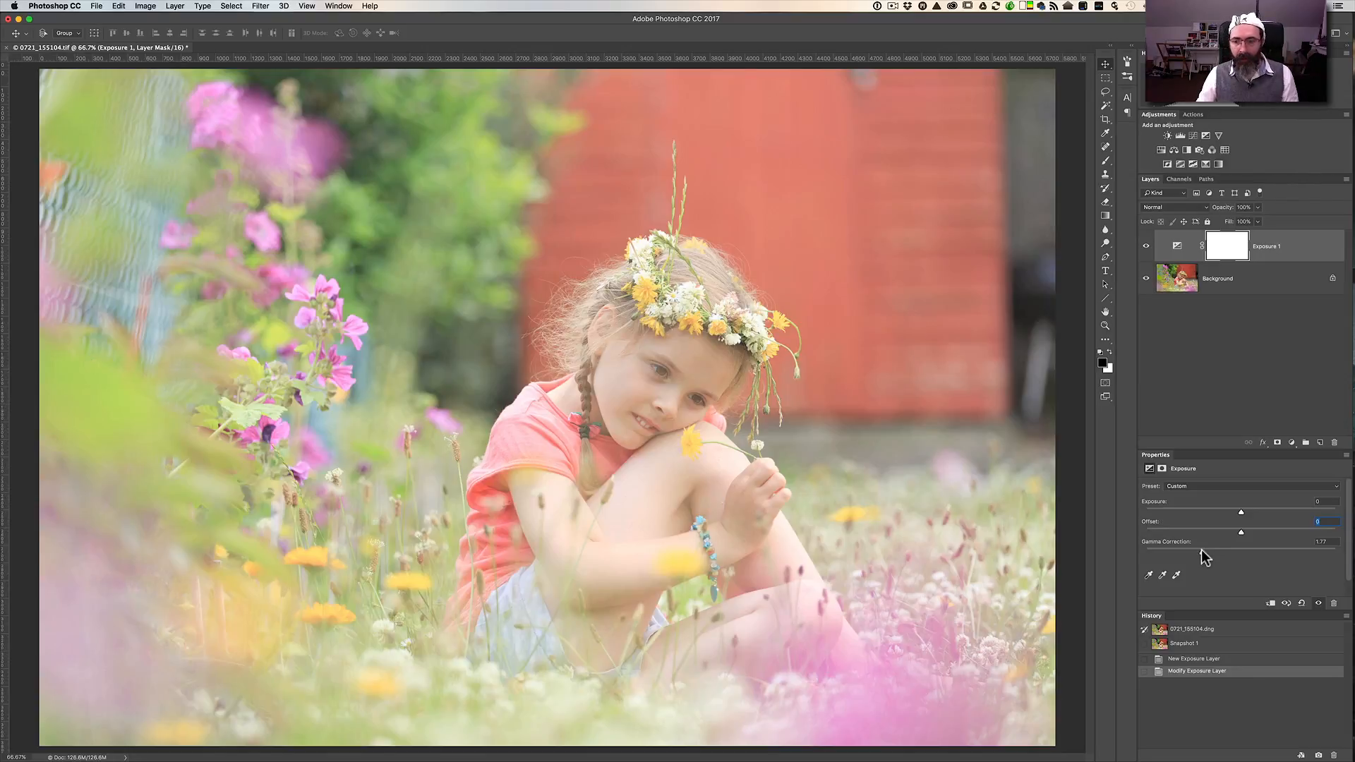
pyautogui.click(1213, 554)
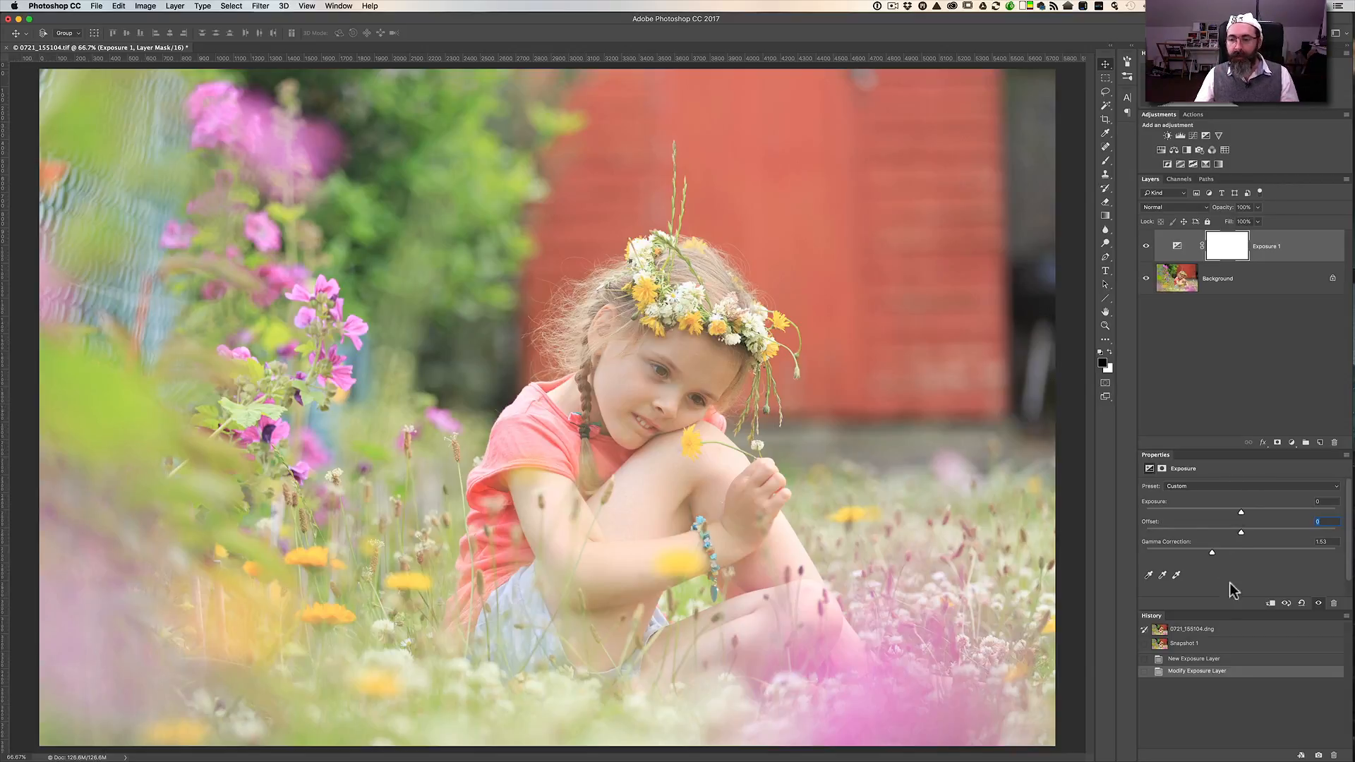
pyautogui.click(1198, 632)
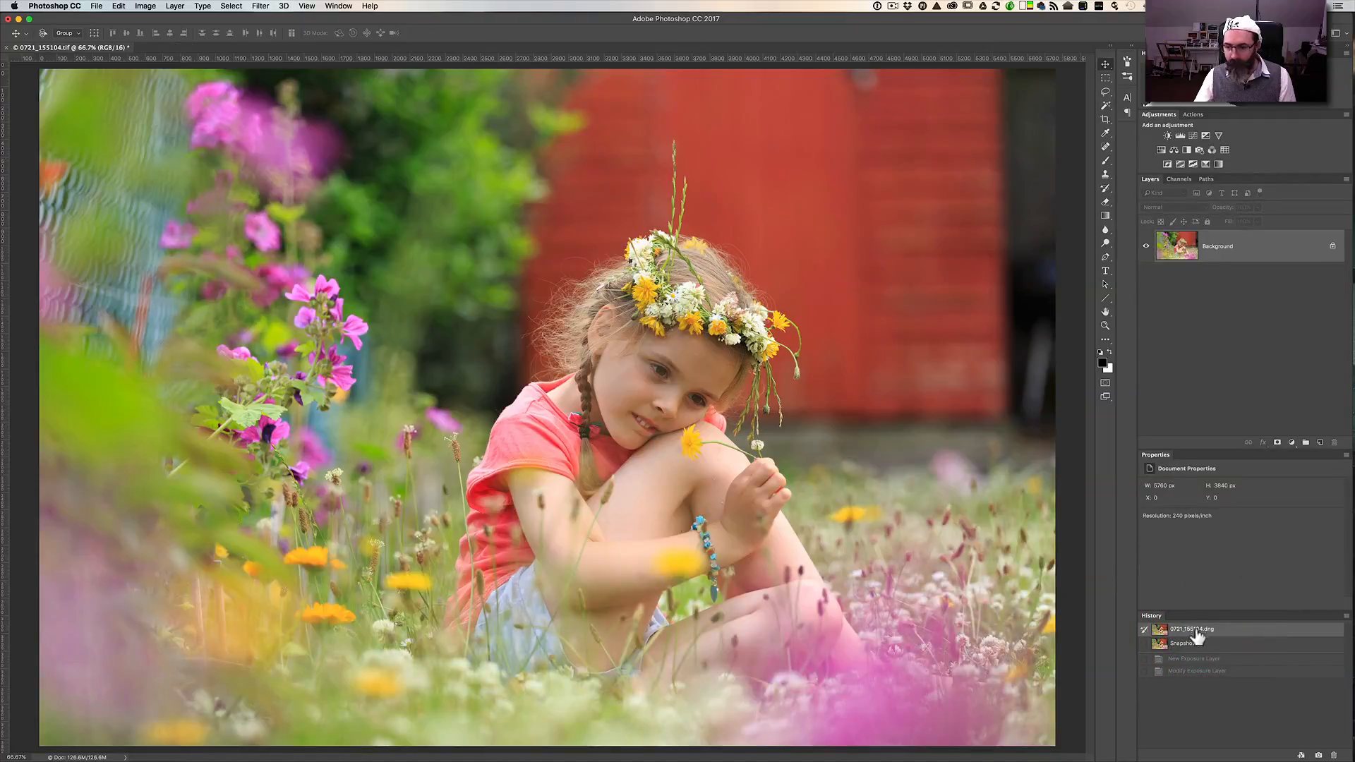
# Start recording into the Tint & Veil action and add an Exposure adjustment layer above the Background.
pyautogui.click(1192, 115)
pyautogui.click(1191, 170)
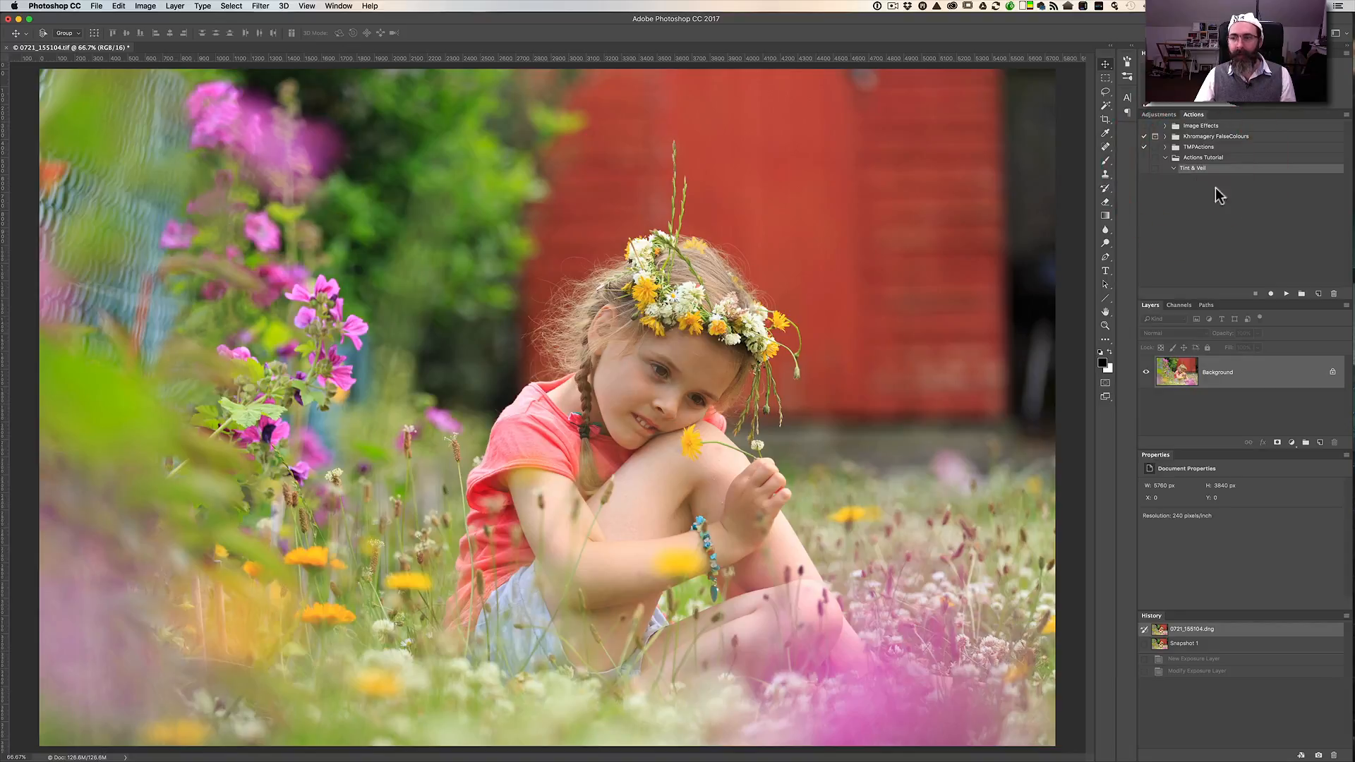
pyautogui.click(1272, 294)
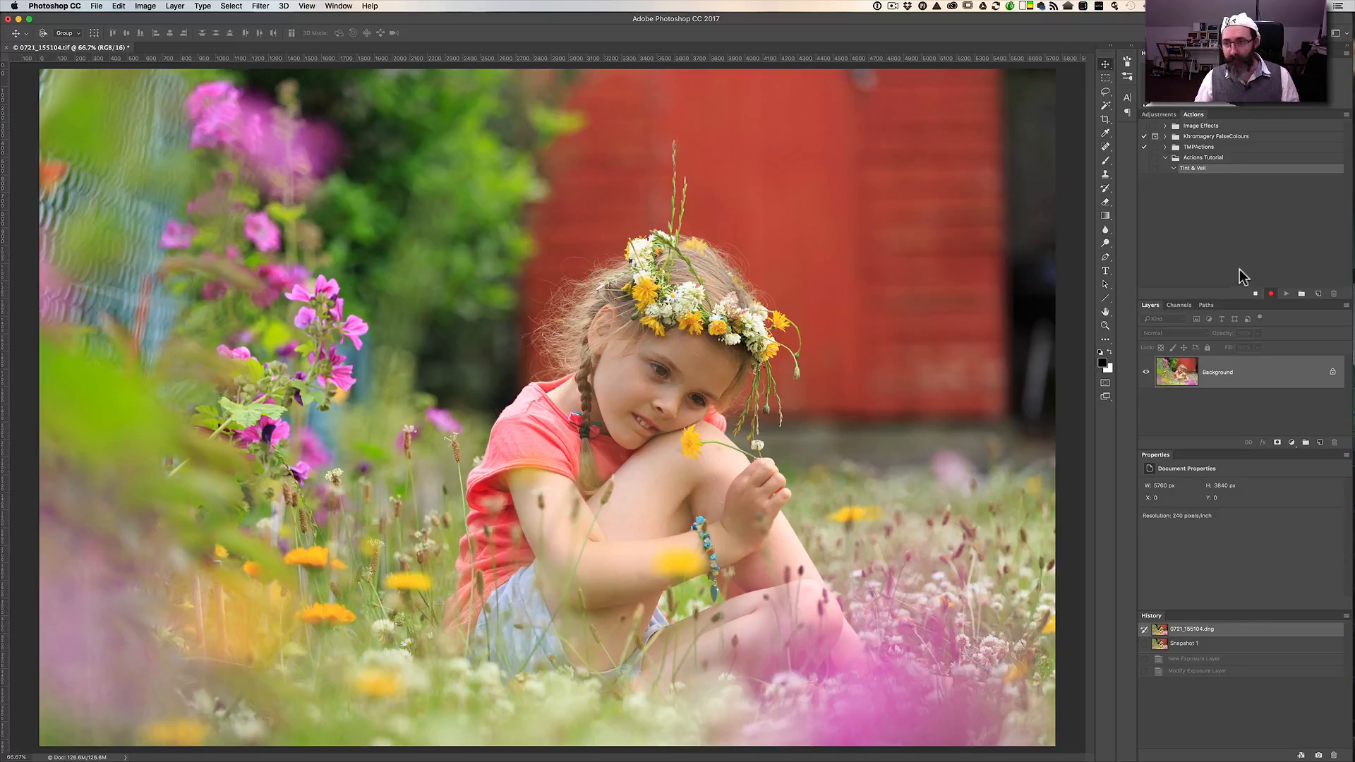
pyautogui.click(1293, 442)
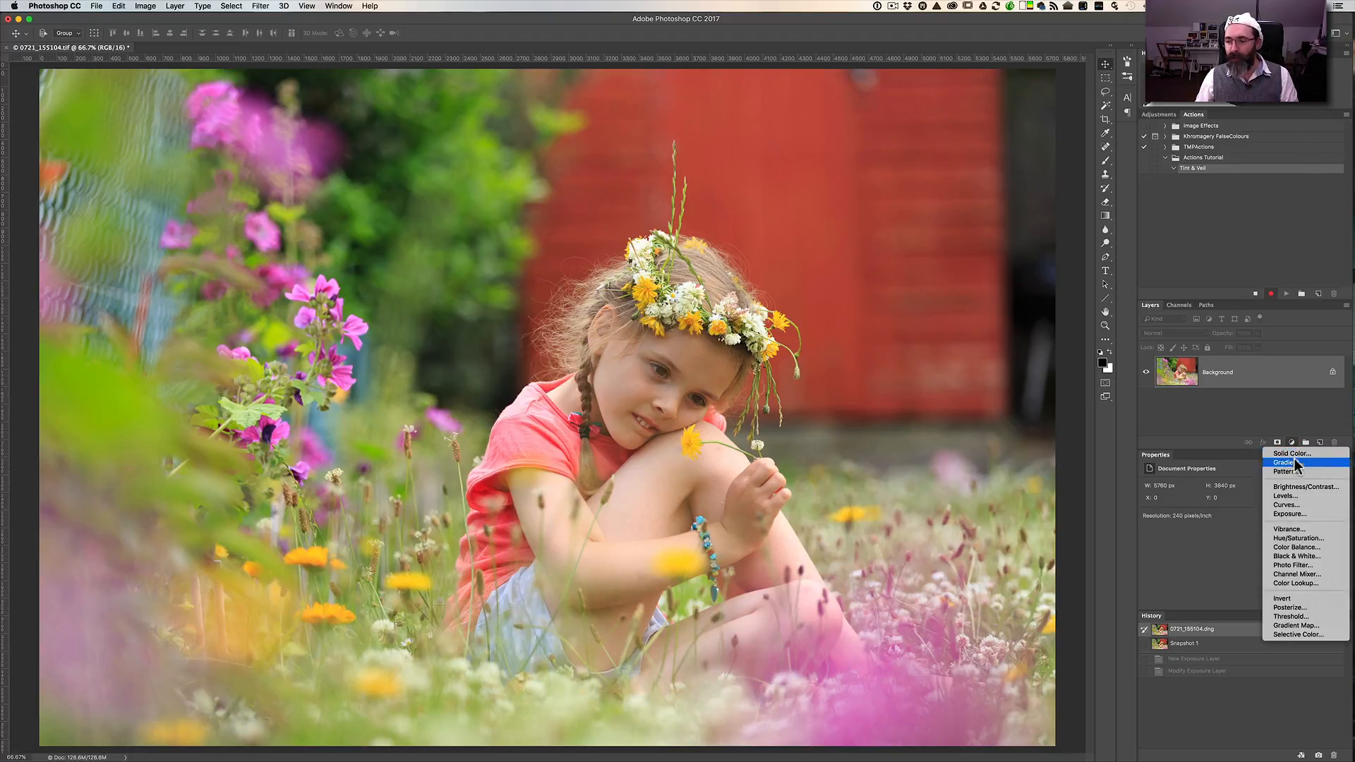
pyautogui.click(1292, 513)
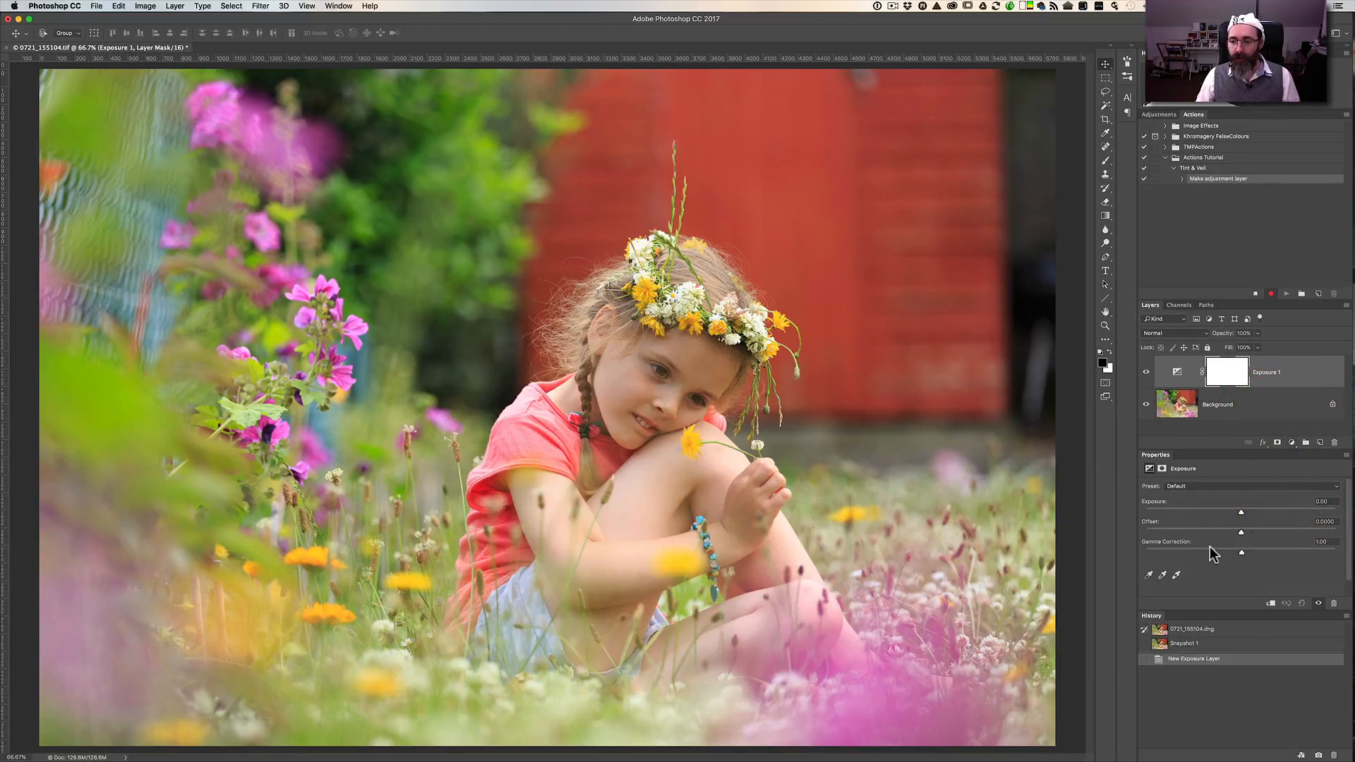
# Try raising the Exposure layer's gamma correction to about 1.48, and reset it to 1.00.
pyautogui.moveTo(1241, 553); pyautogui.dragTo(1221, 557)
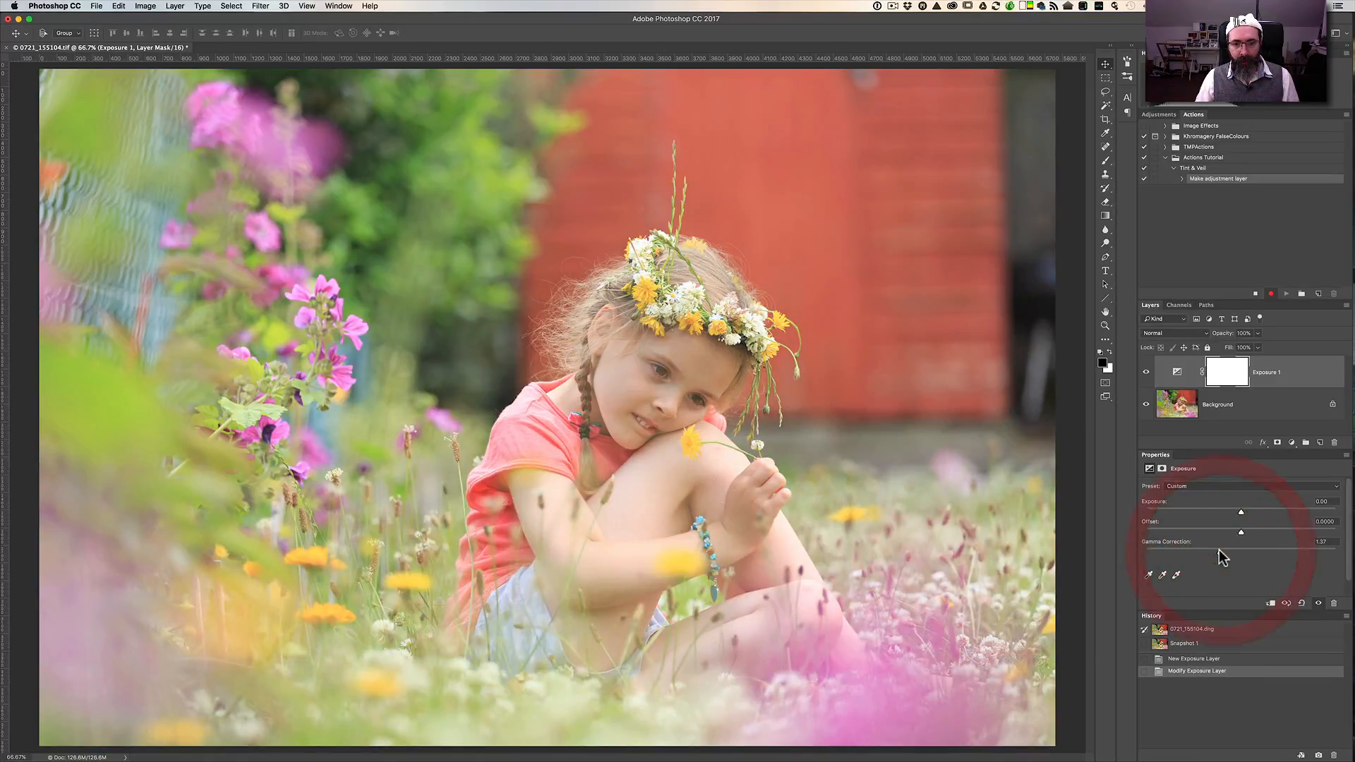
pyautogui.moveTo(1223, 558); pyautogui.dragTo(1215, 557)
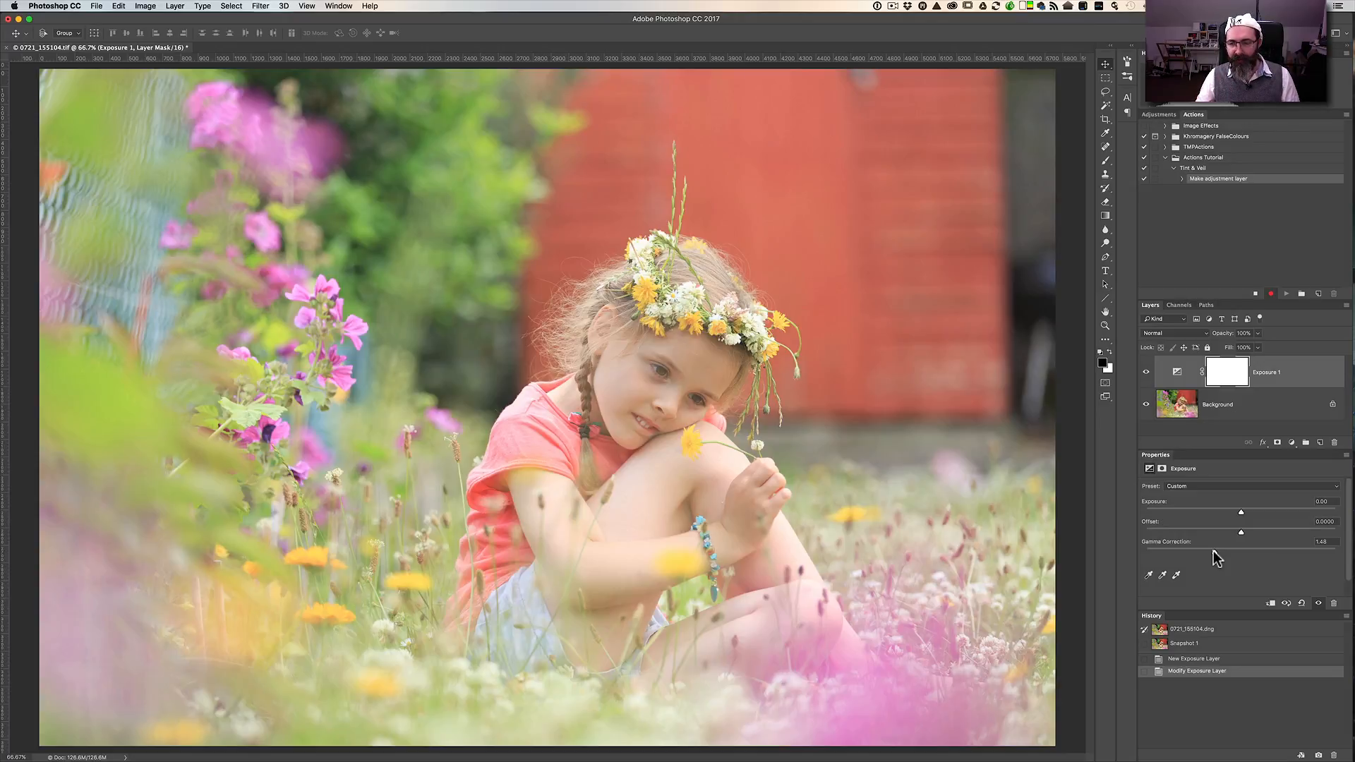
pyautogui.click(1161, 542)
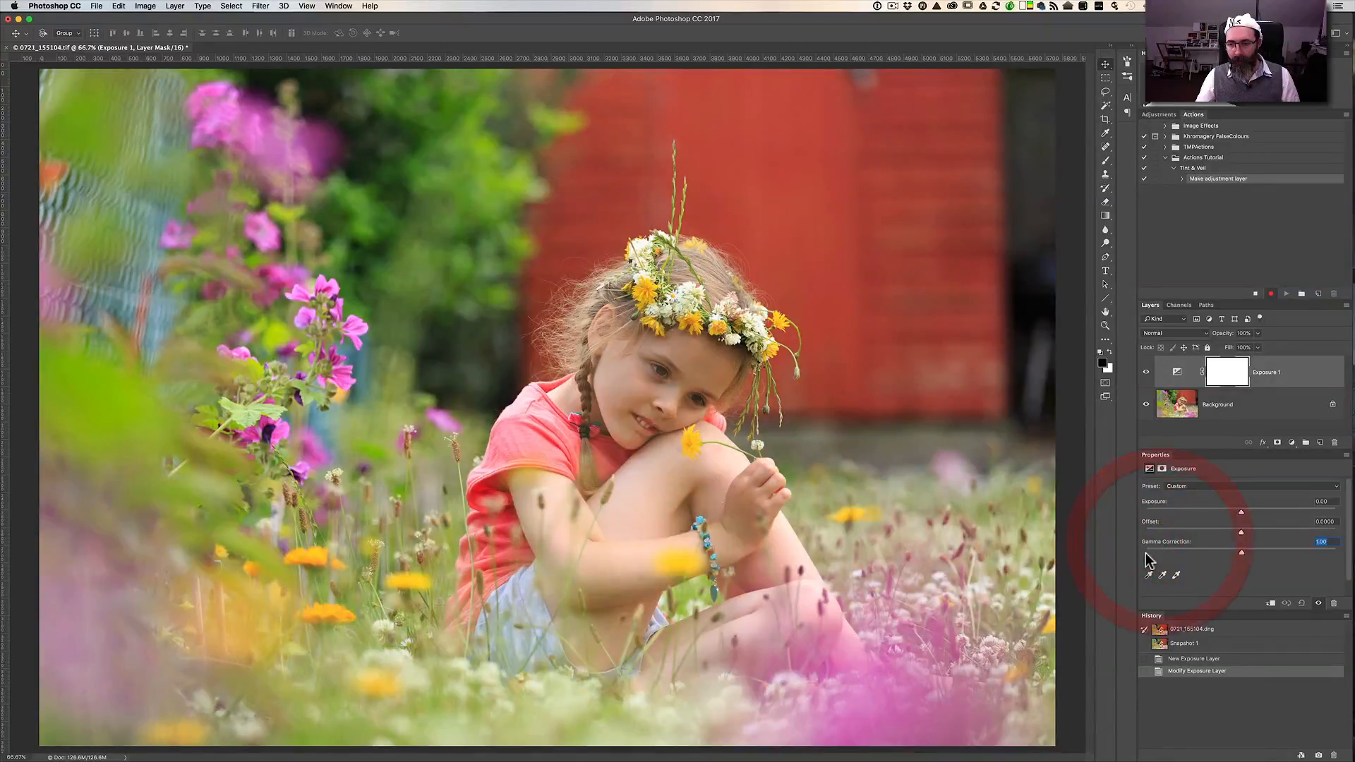
# Set the Exposure layer's offset to about +0.12 and expand the details of the recorded Make adjustment layer command.
pyautogui.moveTo(1241, 530); pyautogui.dragTo(1261, 527)
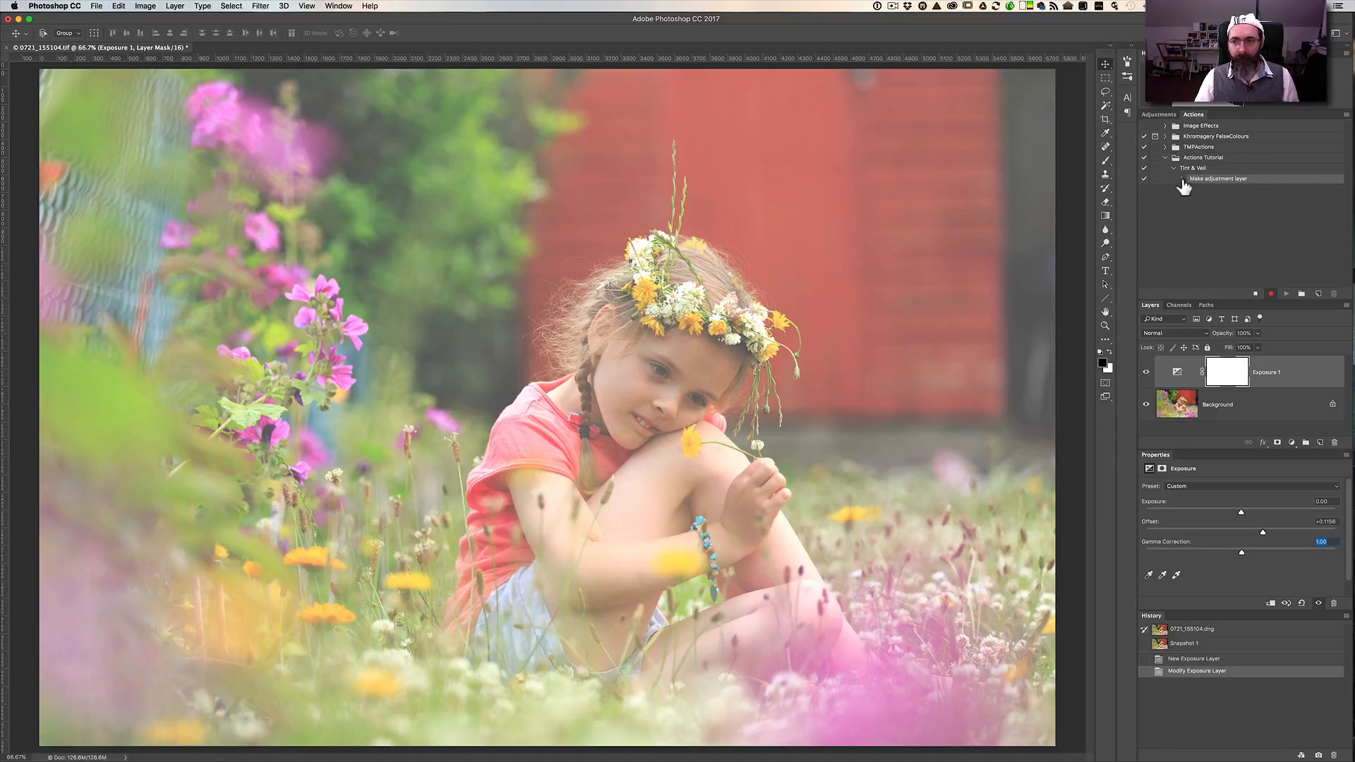
pyautogui.click(1183, 181)
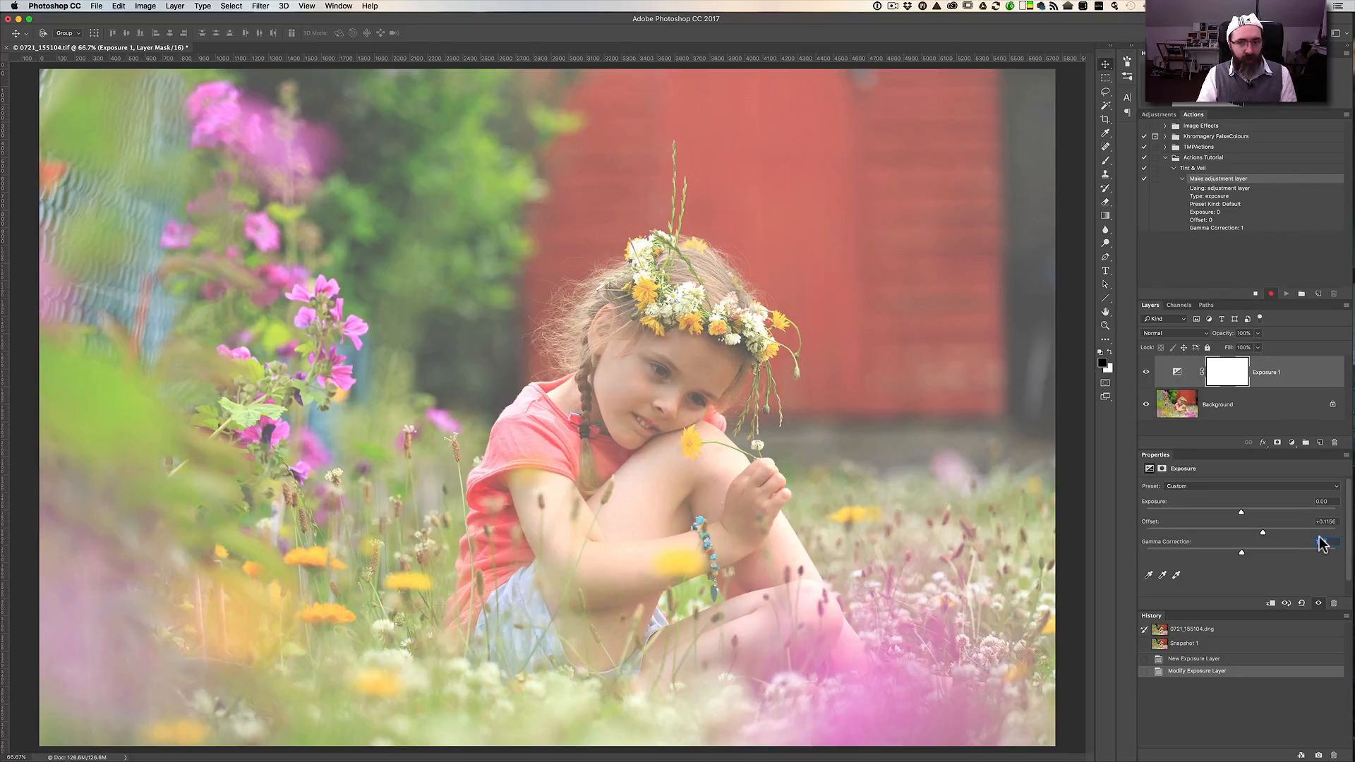
# Collapse the details of the recorded Make adjustment layer command and add a new empty layer above the Exposure layer.
pyautogui.click(1182, 179)
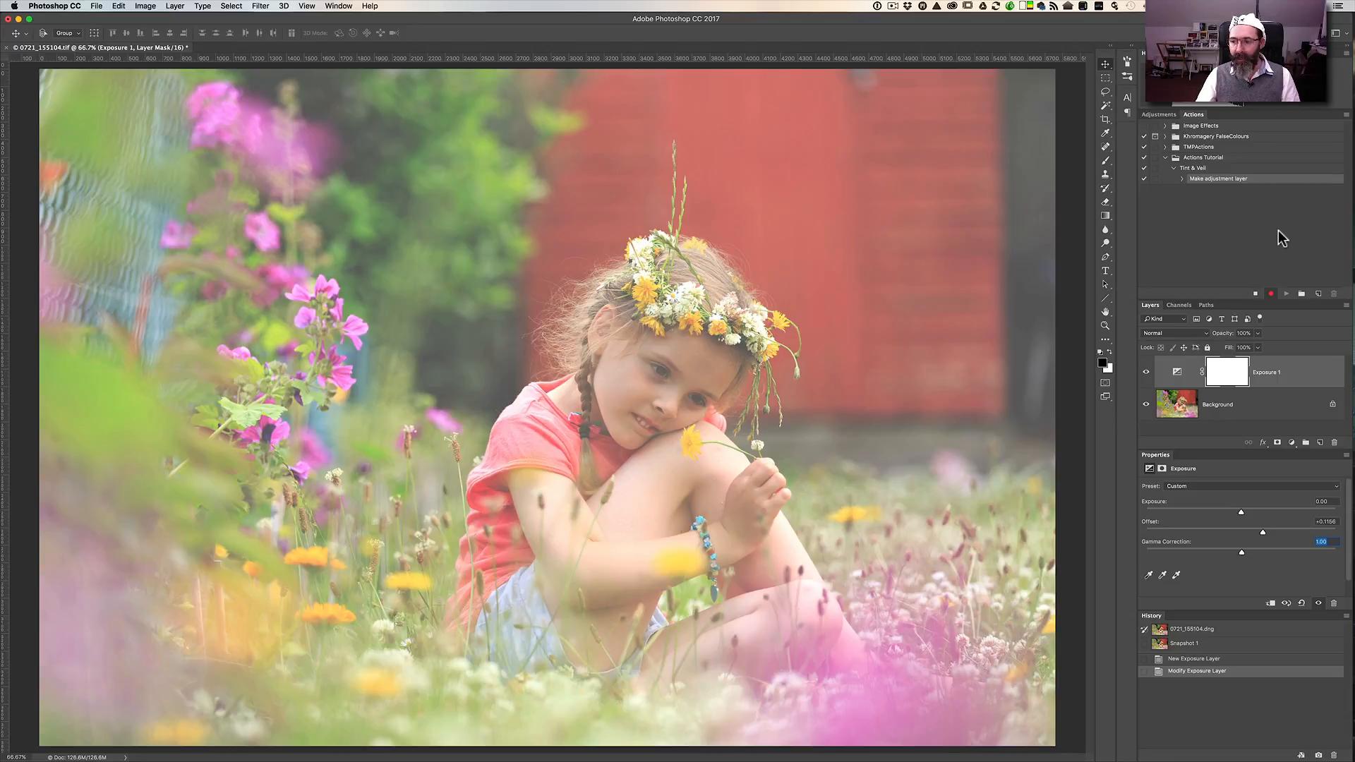
pyautogui.click(176, 6)
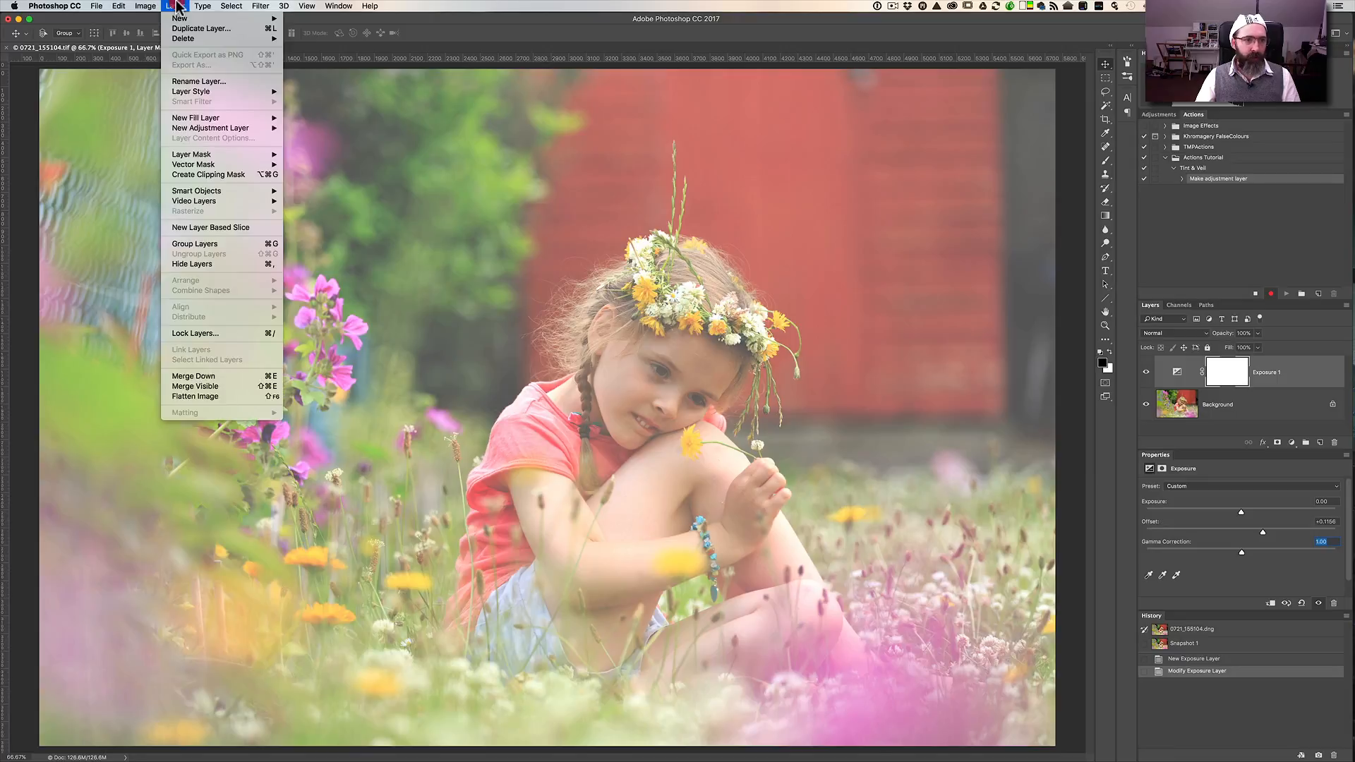
pyautogui.moveTo(175, 18)
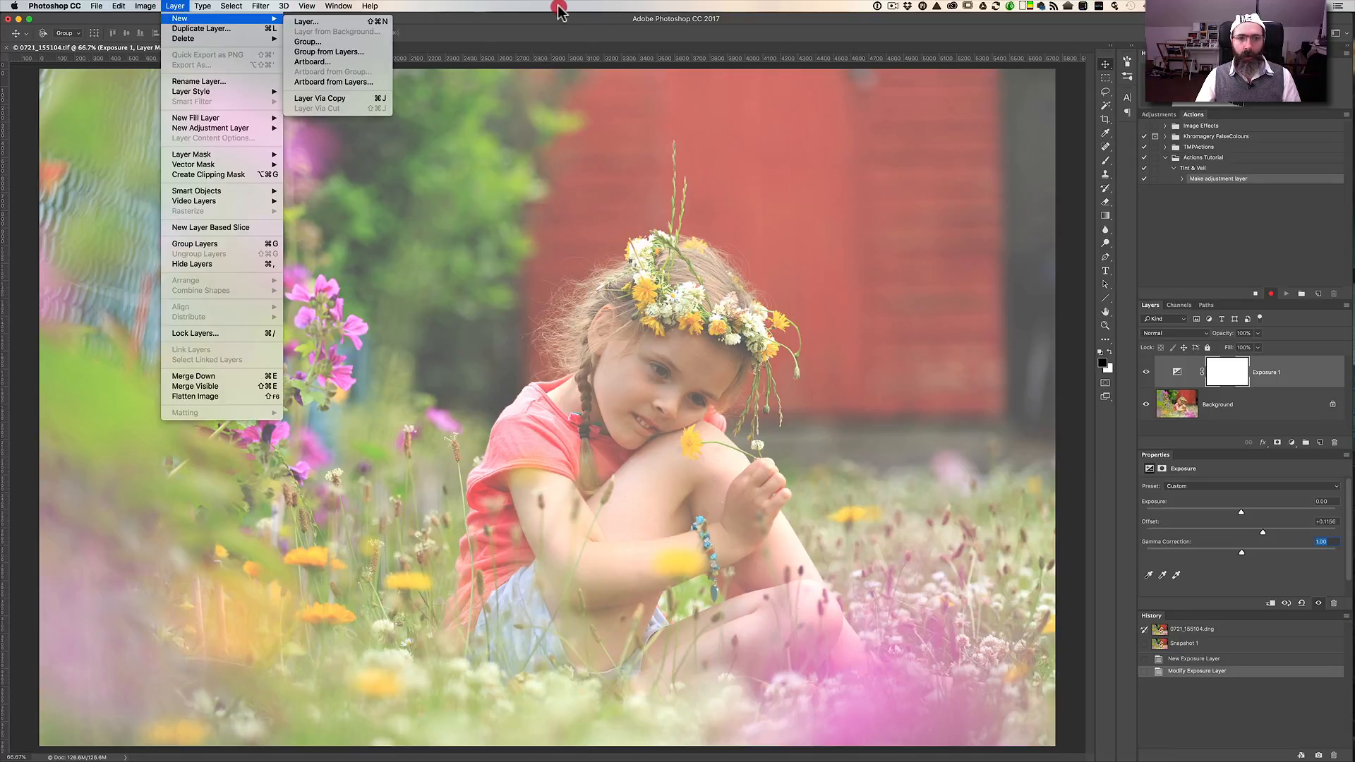
pyautogui.click(1295, 409)
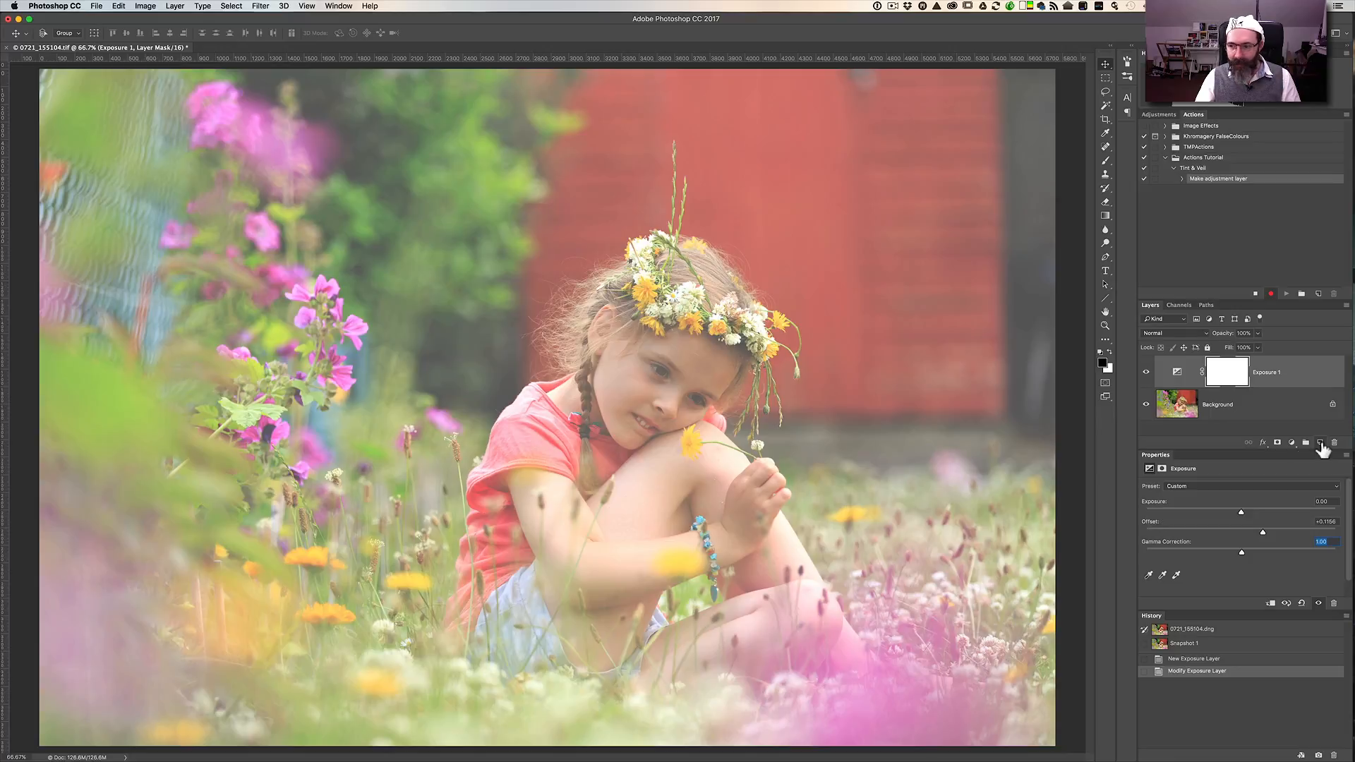
pyautogui.click(1320, 443)
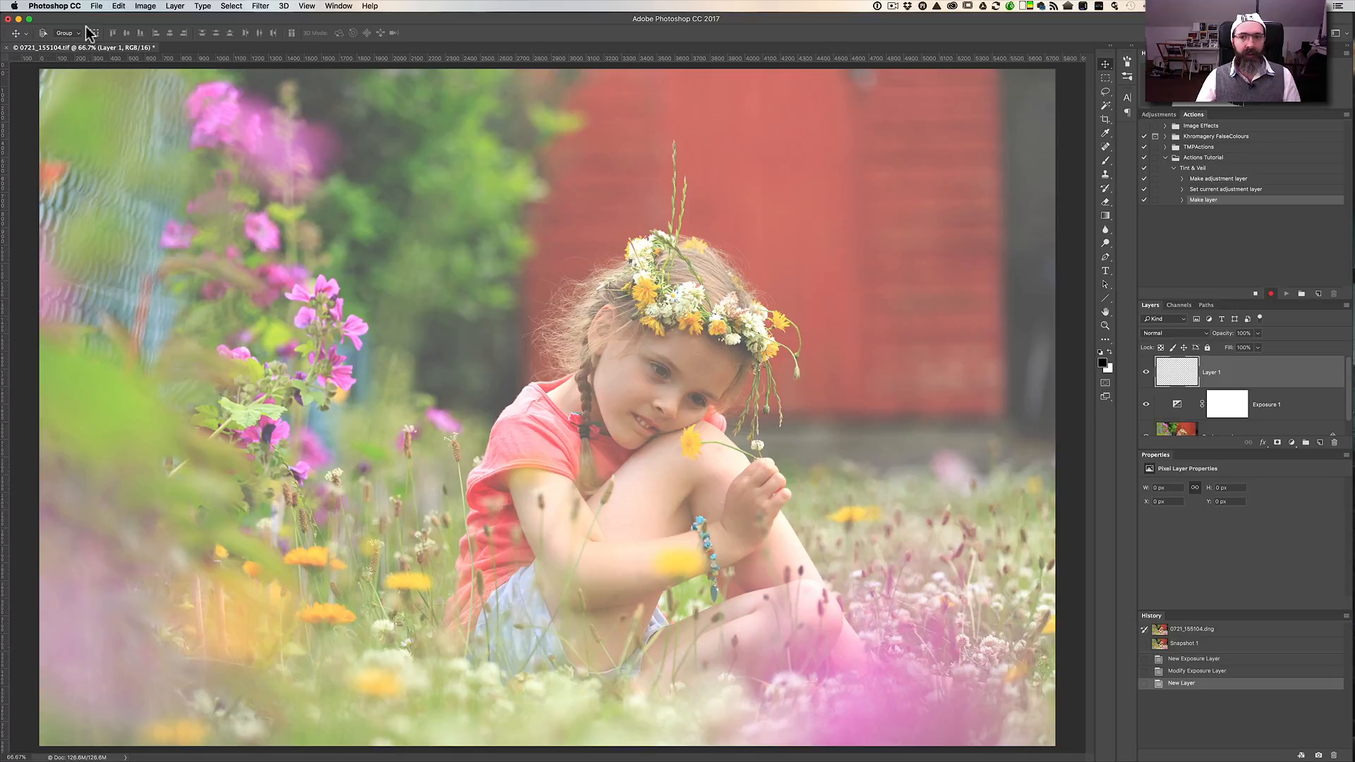
# Fill the new layer with the custom pink #eb93d9 in Normal mode at 100% opacity.
pyautogui.click(118, 6)
pyautogui.click(154, 177)
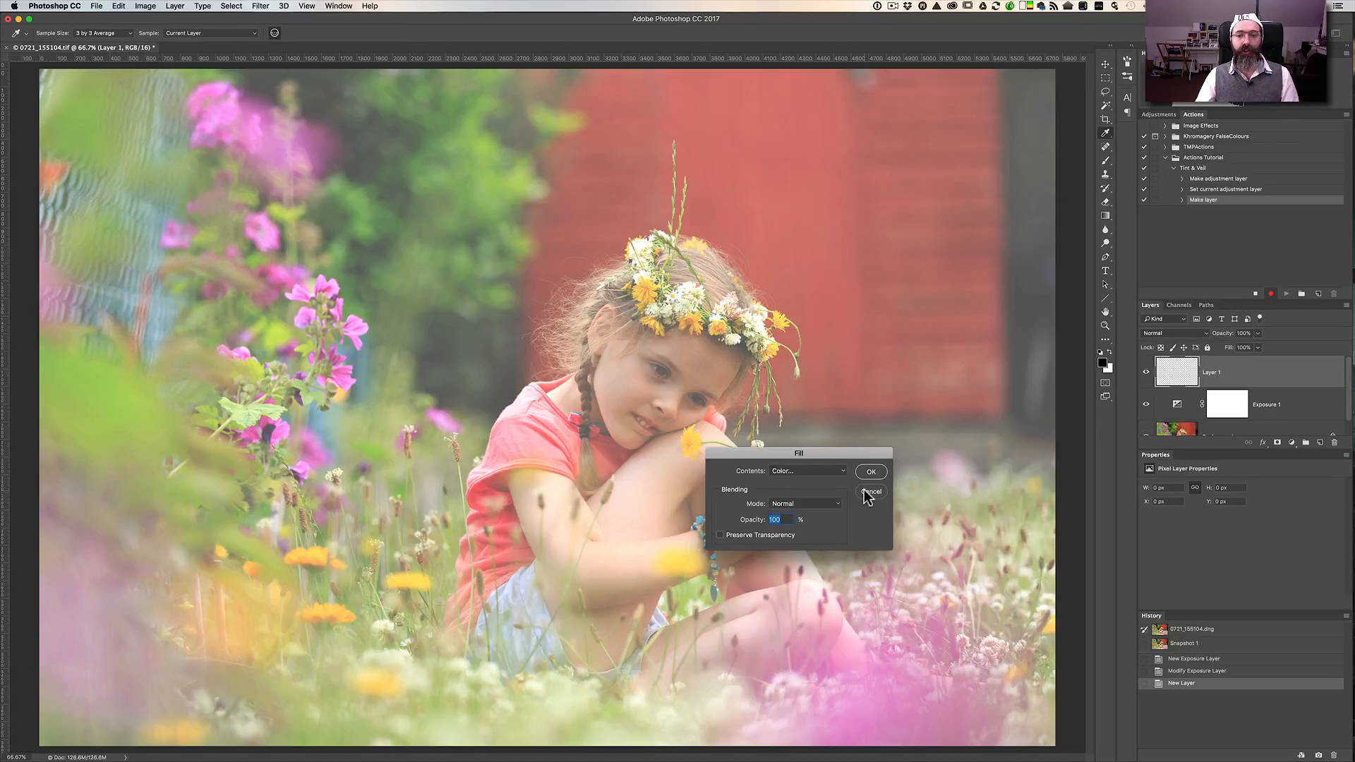
pyautogui.click(829, 471)
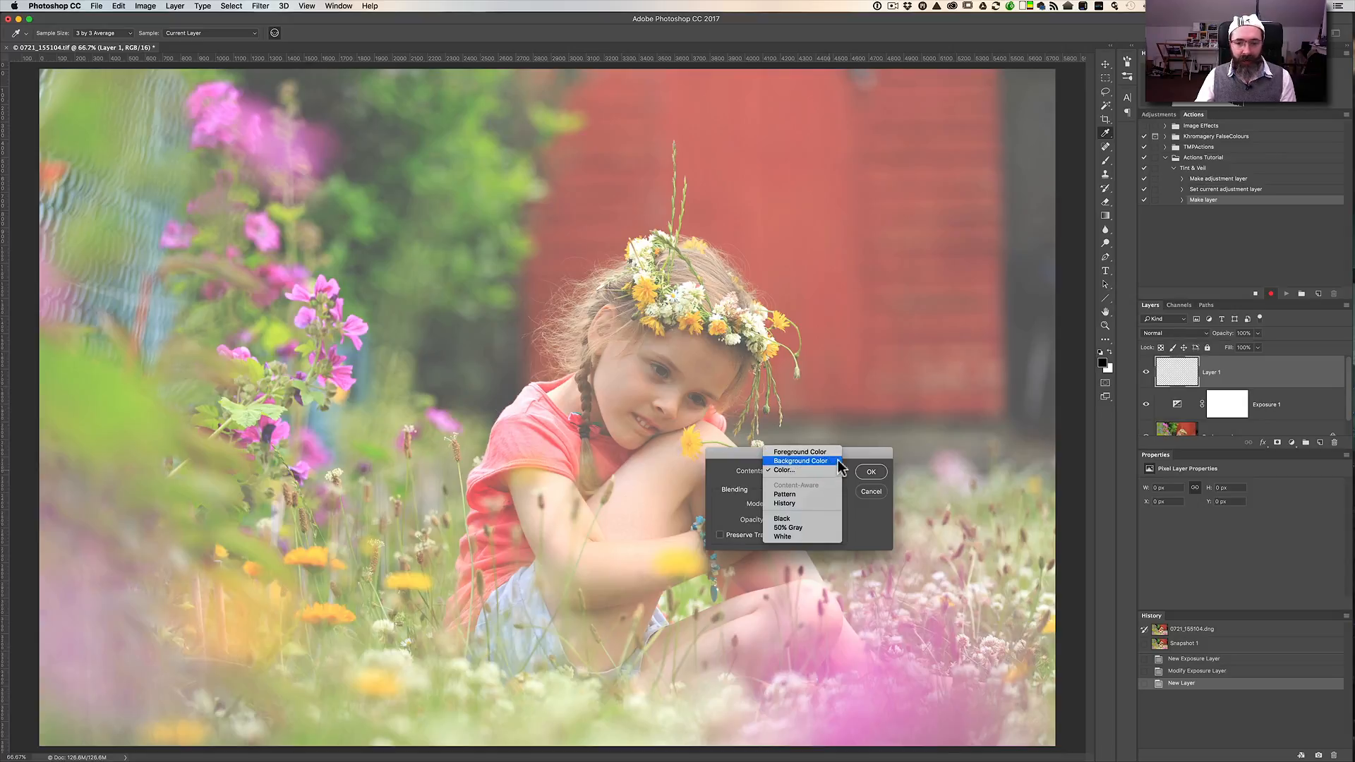
pyautogui.click(852, 466)
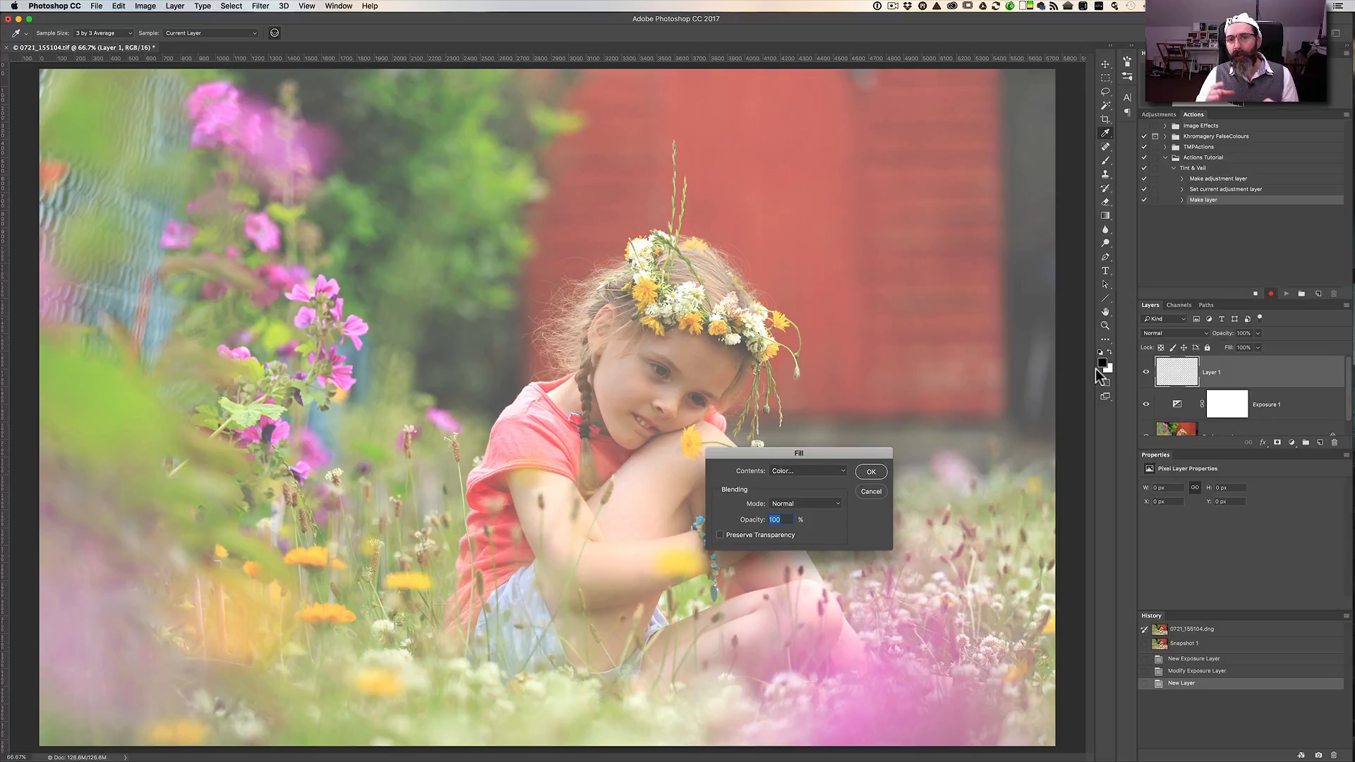
pyautogui.click(832, 474)
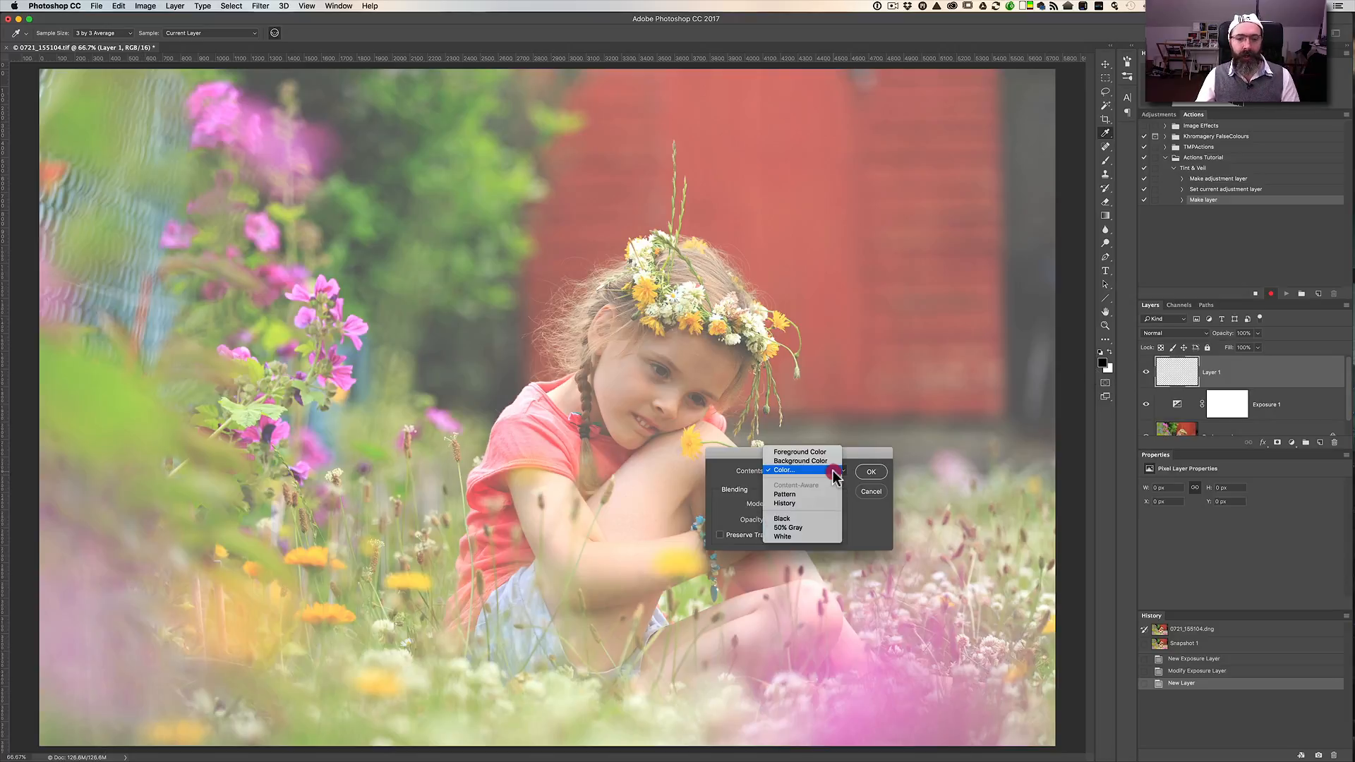
pyautogui.click(782, 473)
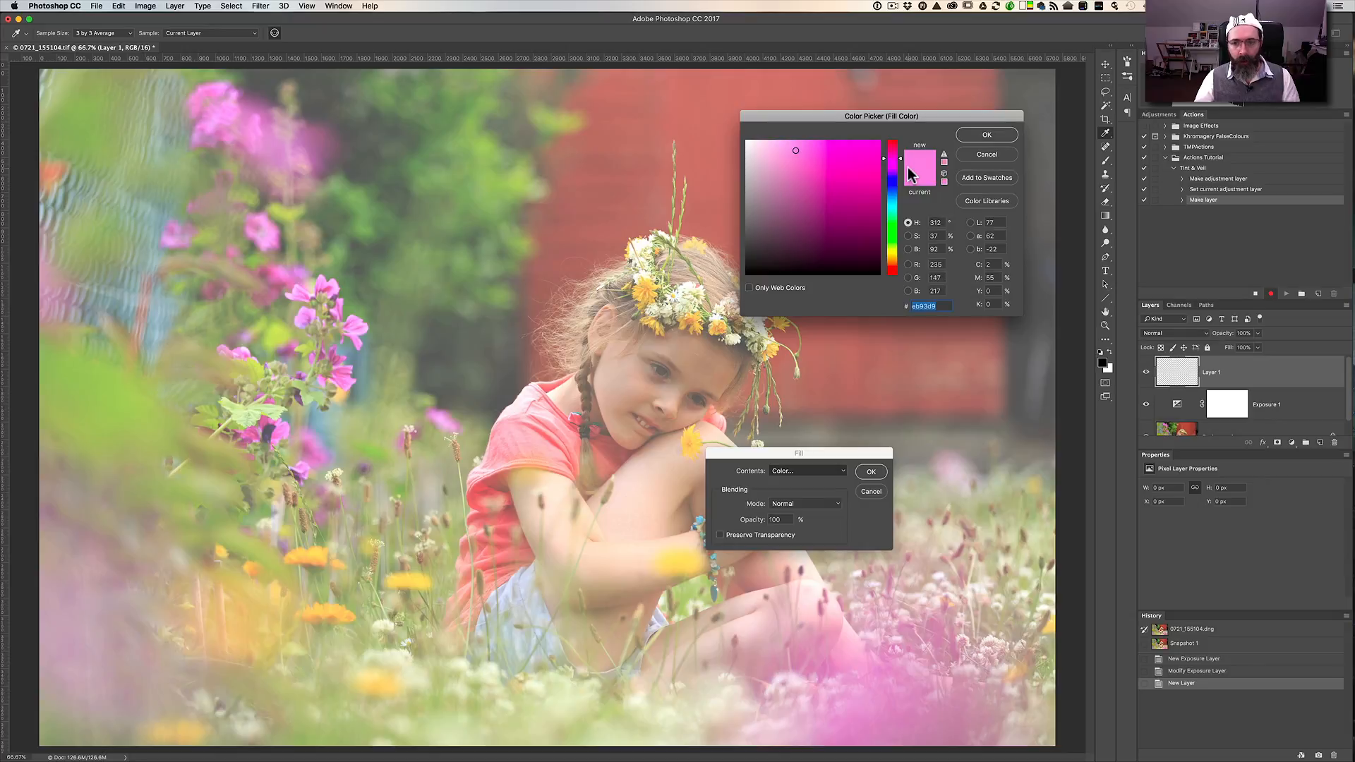
pyautogui.click(966, 136)
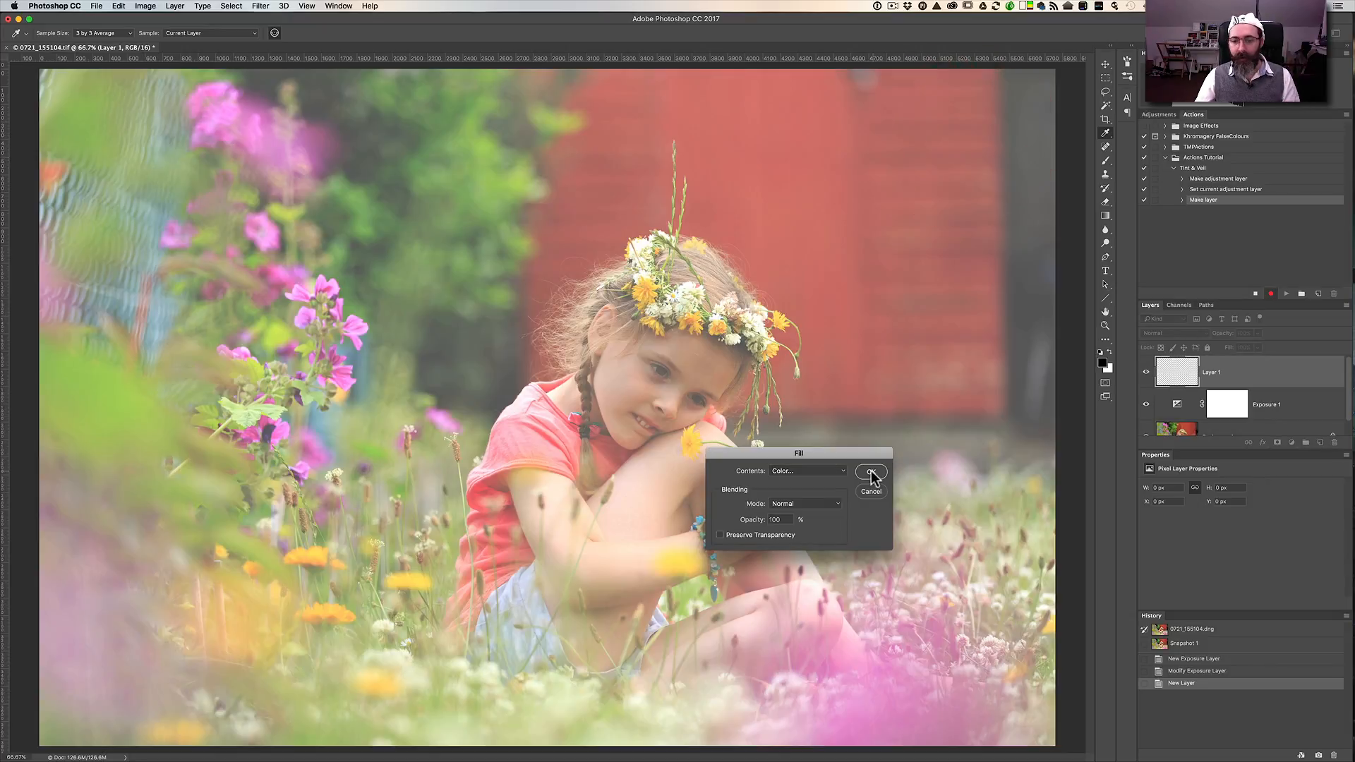
pyautogui.press('Return')
pyautogui.press('v')
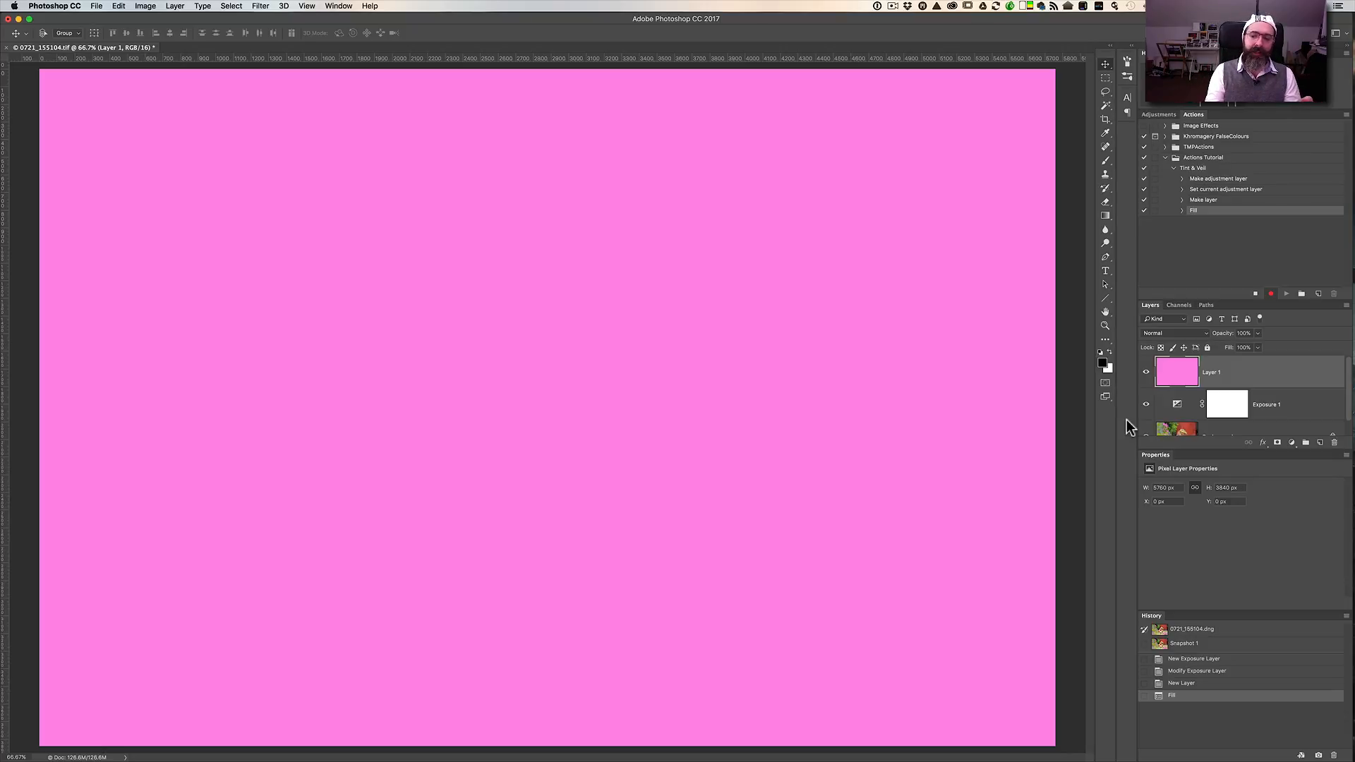
# Change the pink fill layer's blend mode to Soft Light.
pyautogui.scroll(-1, 1256, 412)
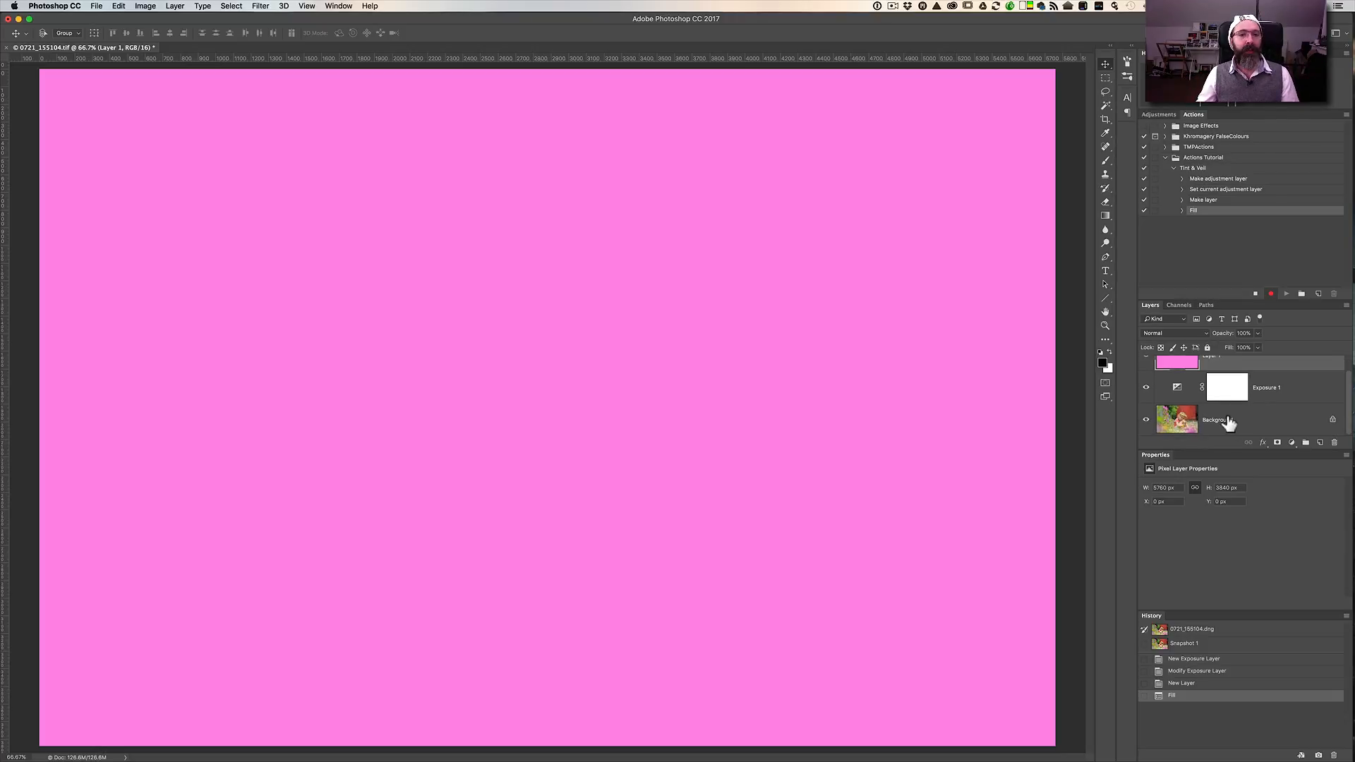
pyautogui.scroll(1, 1228, 422)
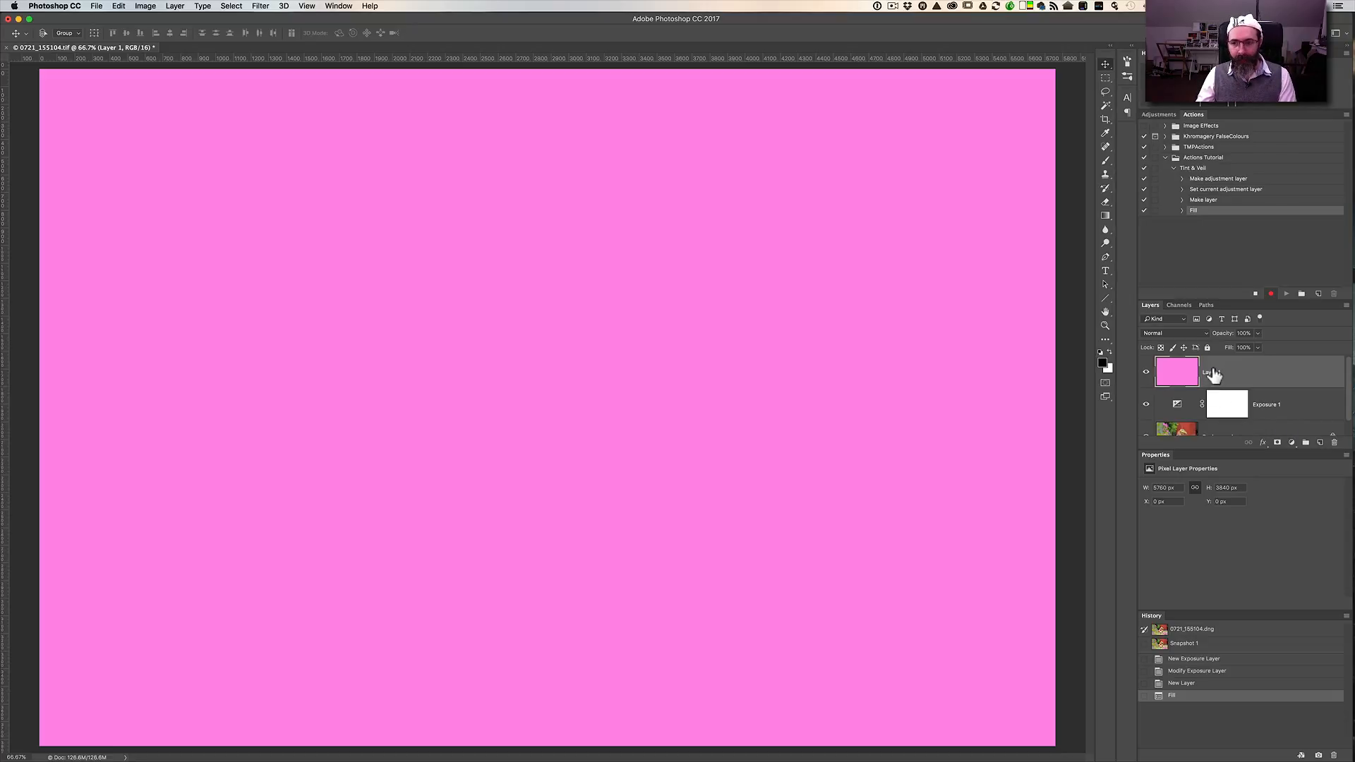
pyautogui.click(1207, 334)
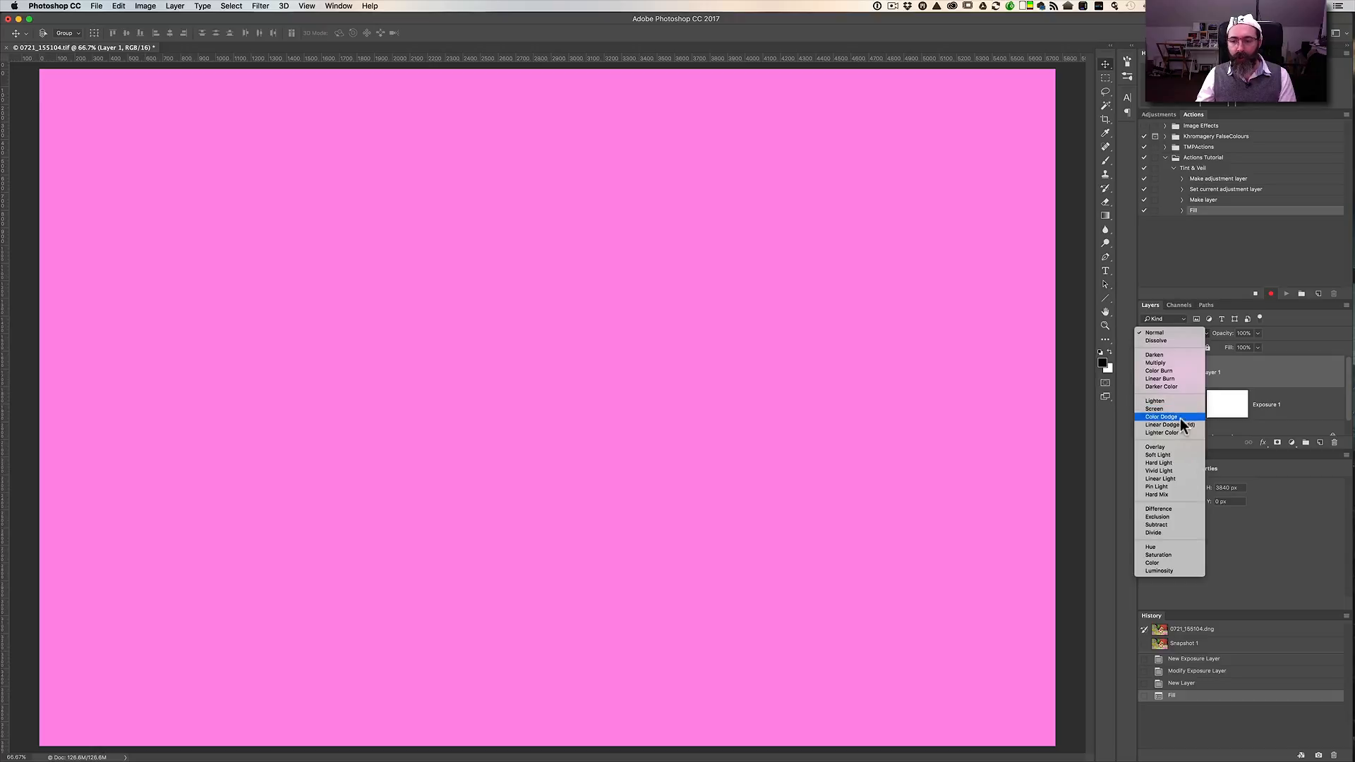
pyautogui.click(1175, 454)
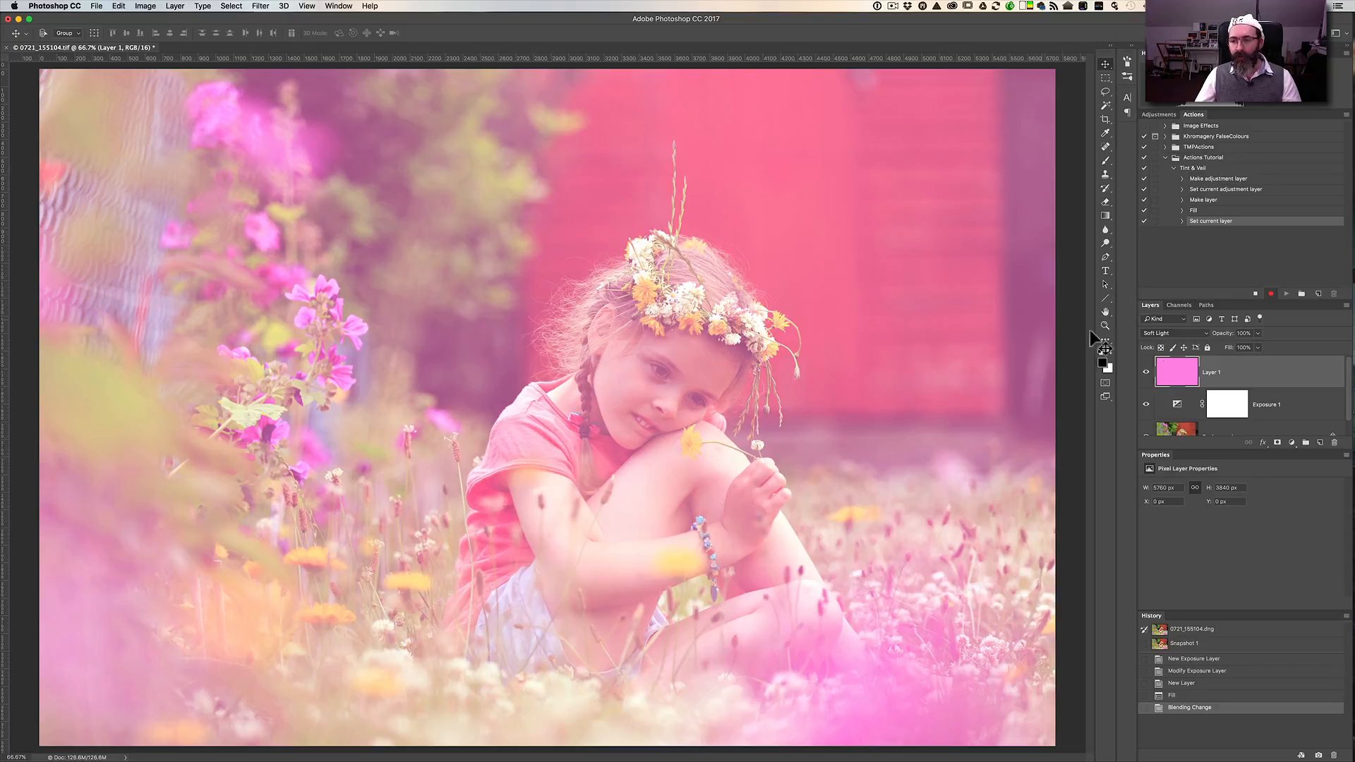
# Move the pink layer between the Exposure layer and the Background, and set its opacity to about 82%.
pyautogui.click(1240, 371)
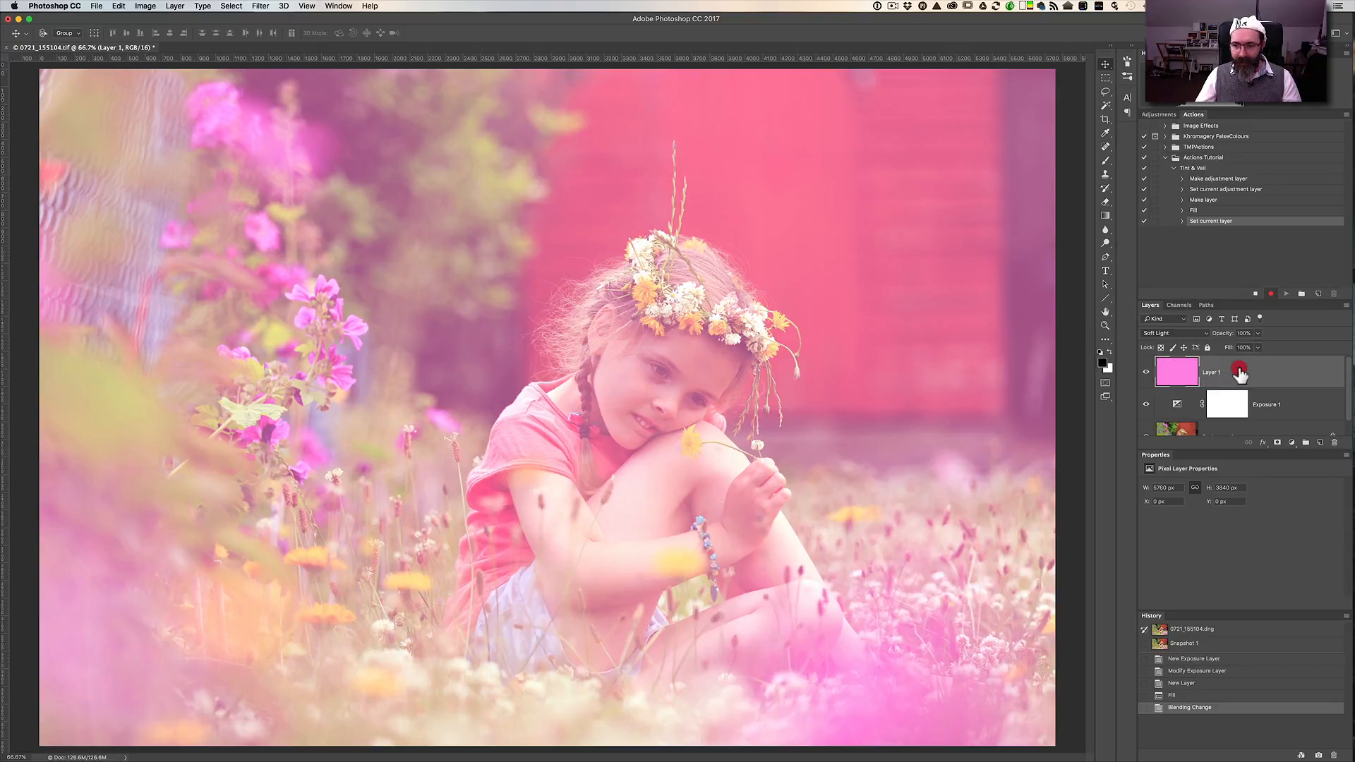
pyautogui.moveTo(1240, 372); pyautogui.dragTo(1232, 408)
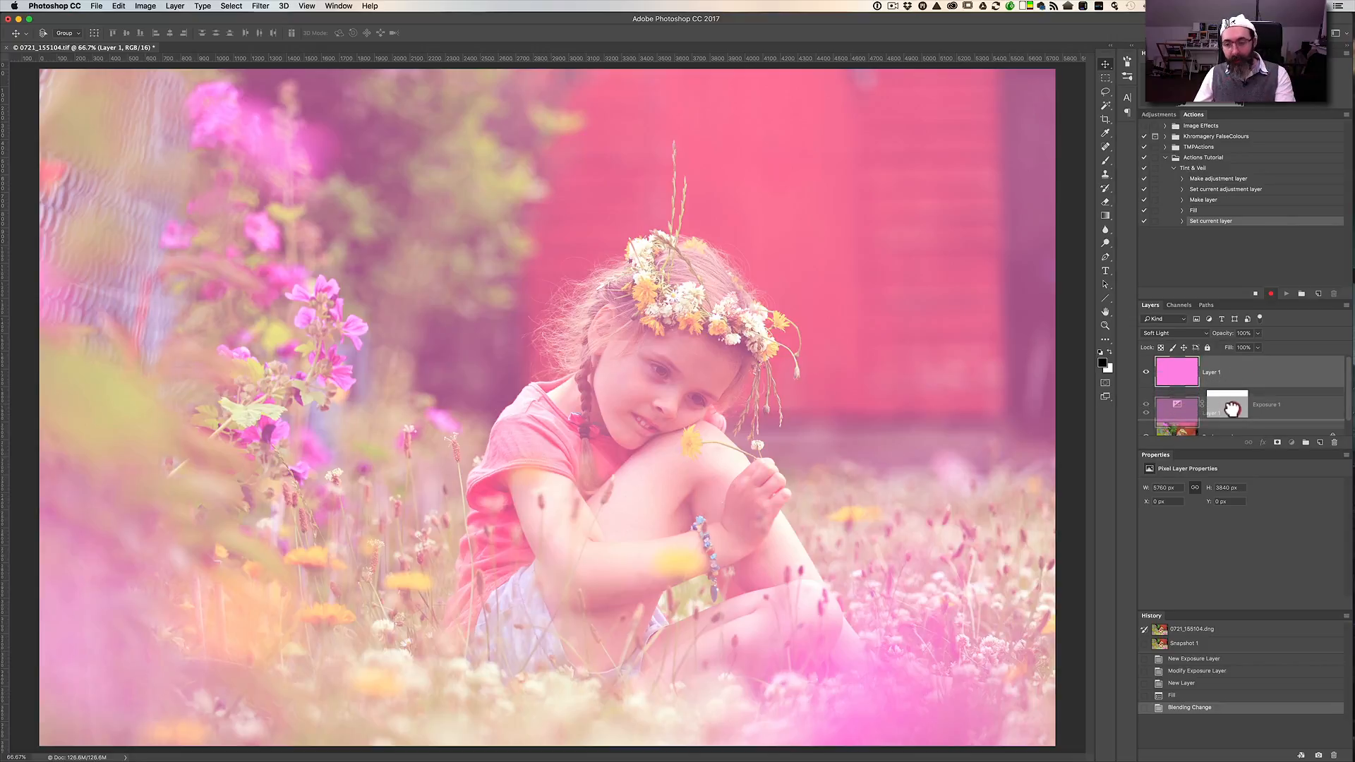
pyautogui.moveTo(1232, 408); pyautogui.dragTo(1232, 408)
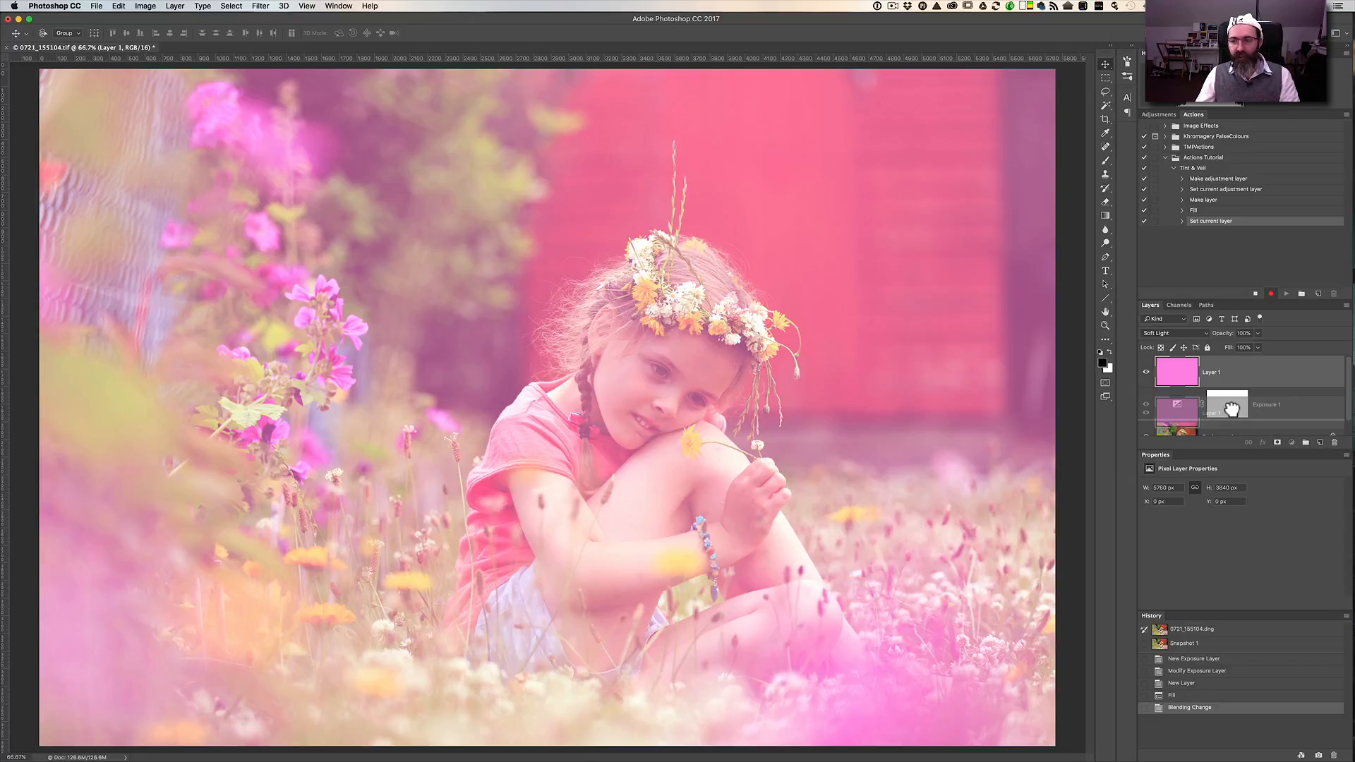
pyautogui.moveTo(1231, 408); pyautogui.dragTo(1231, 408)
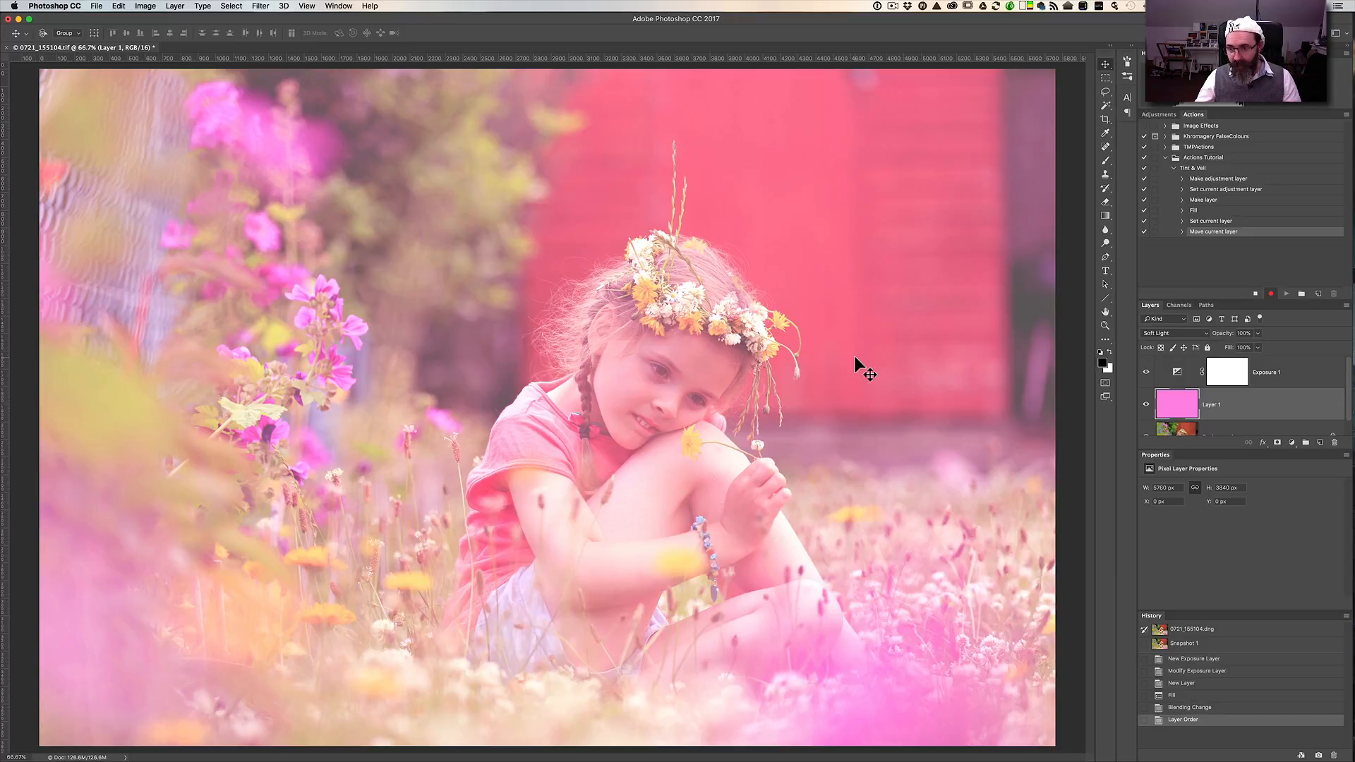
pyautogui.click(1257, 333)
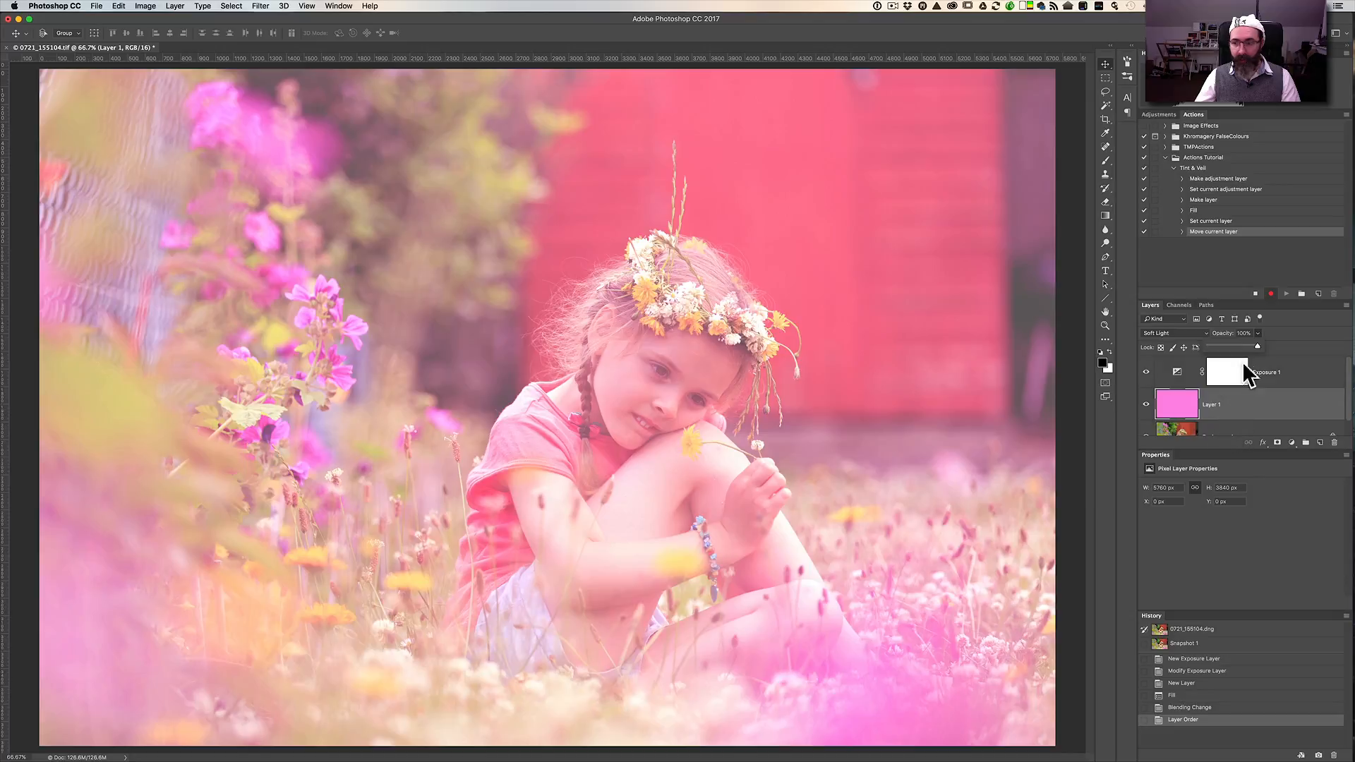
pyautogui.moveTo(1258, 348); pyautogui.dragTo(1247, 347)
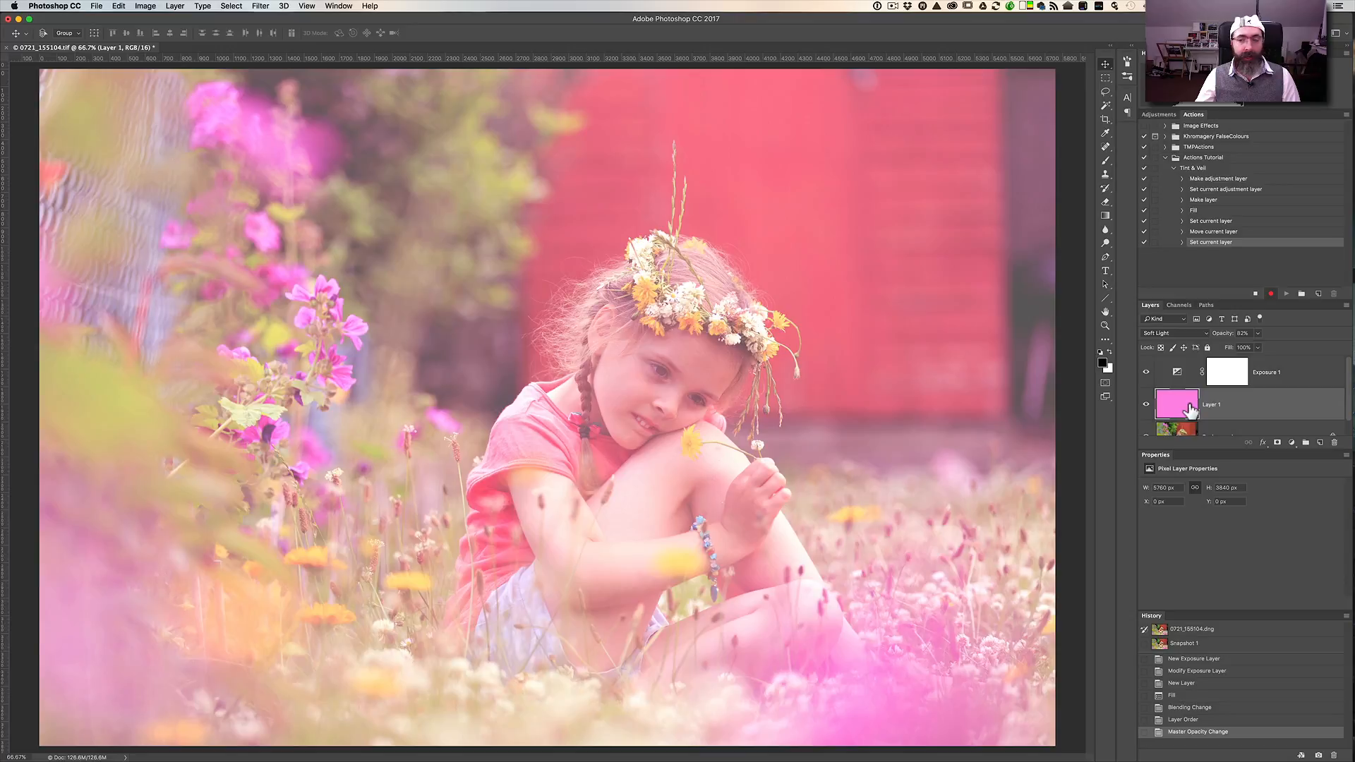
# Group the Exposure layer with the pink layer and stop recording the Tint & Veil action.
pyautogui.keyDown('shift'); pyautogui.click(1280, 373); pyautogui.keyUp('shift')
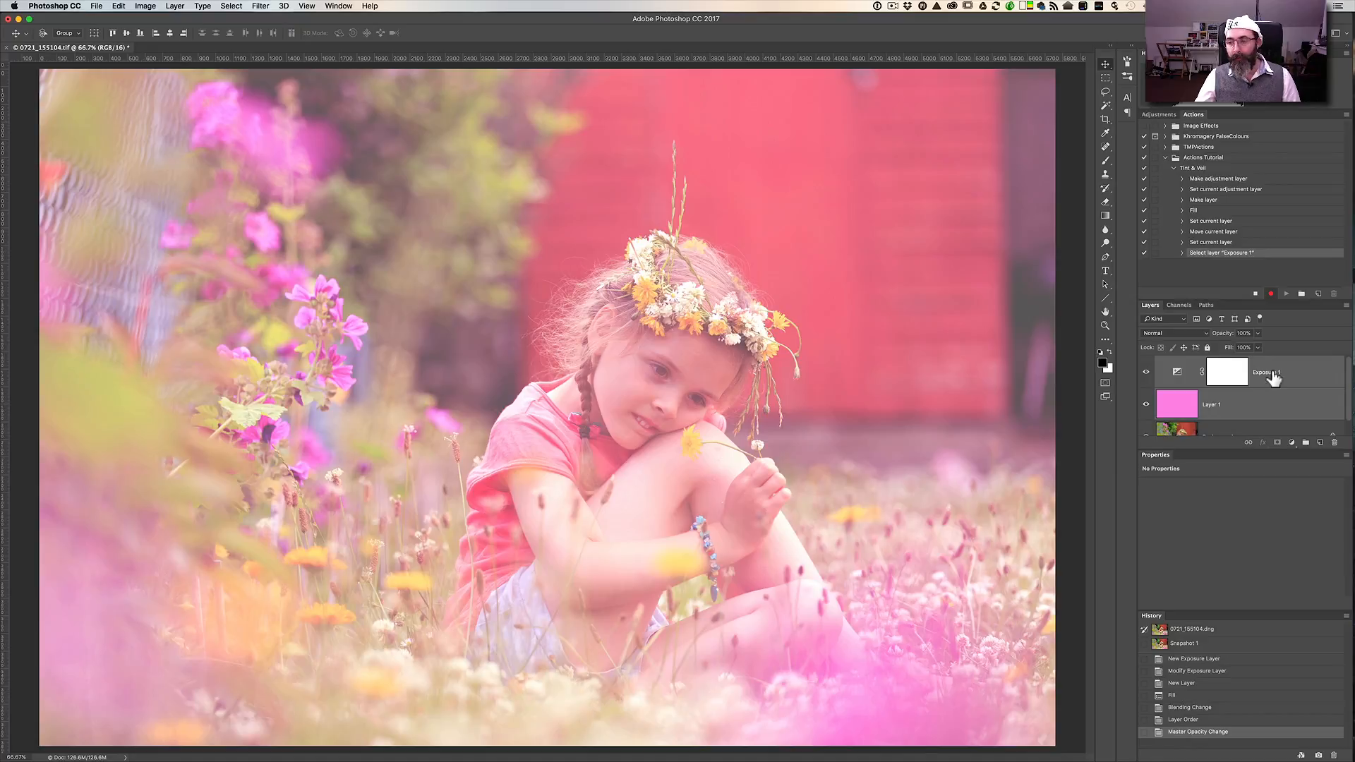
pyautogui.click(175, 6)
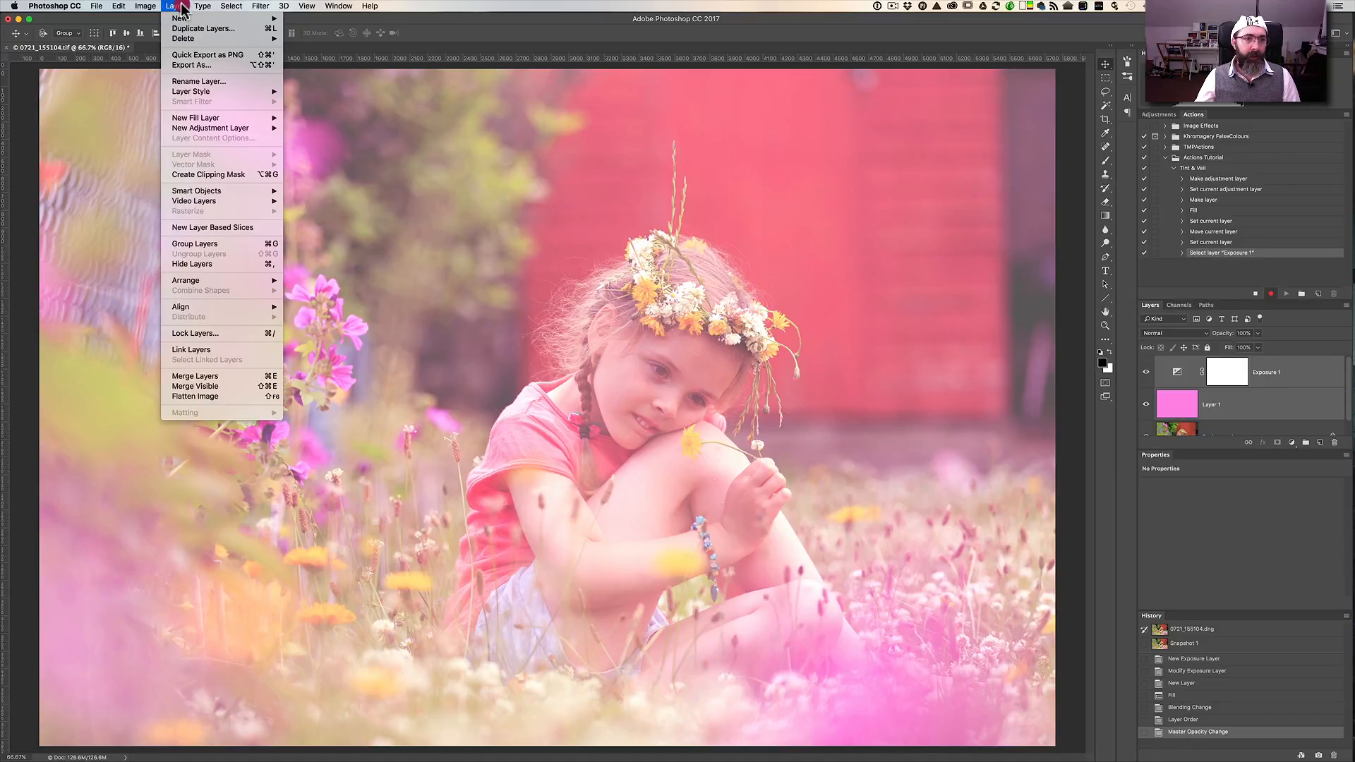
pyautogui.moveTo(180, 19)
pyautogui.click(296, 41)
pyautogui.click(483, 10)
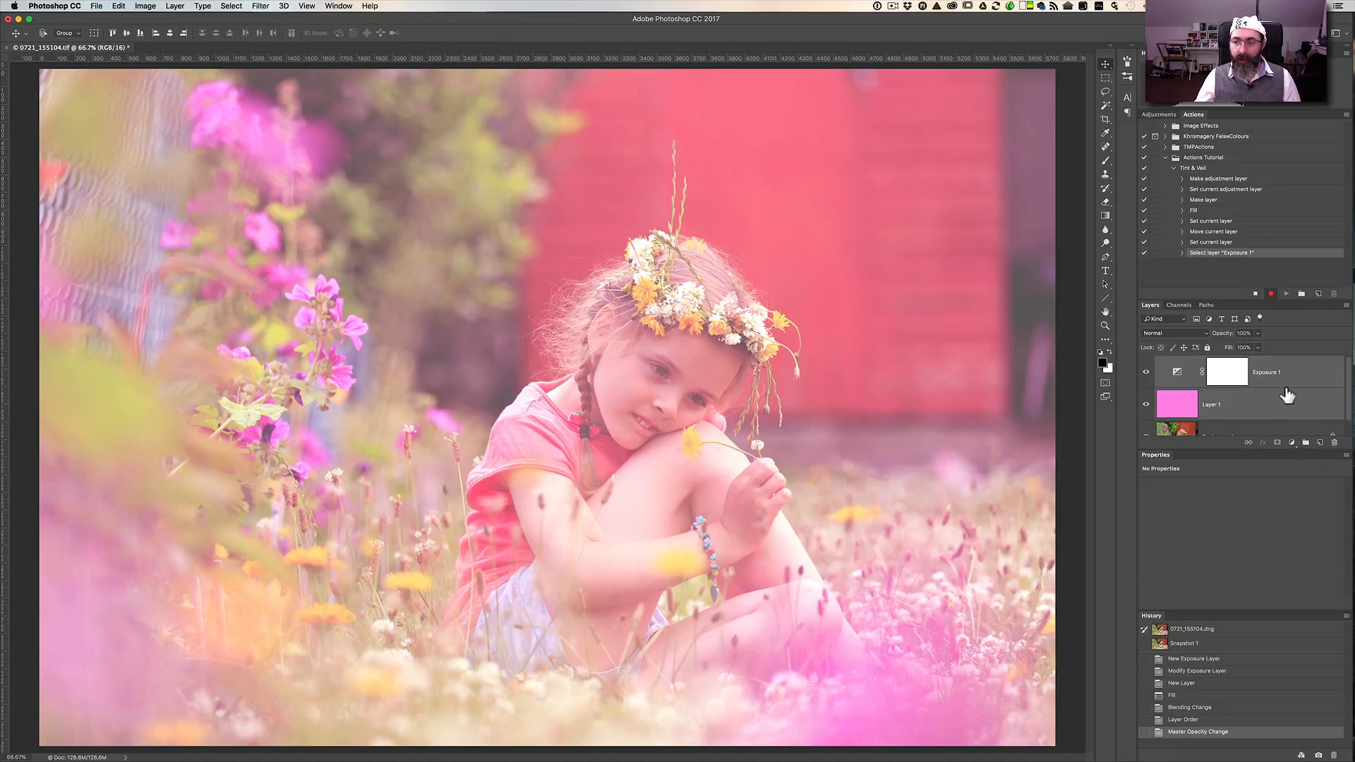
pyautogui.moveTo(1281, 382); pyautogui.dragTo(1304, 443)
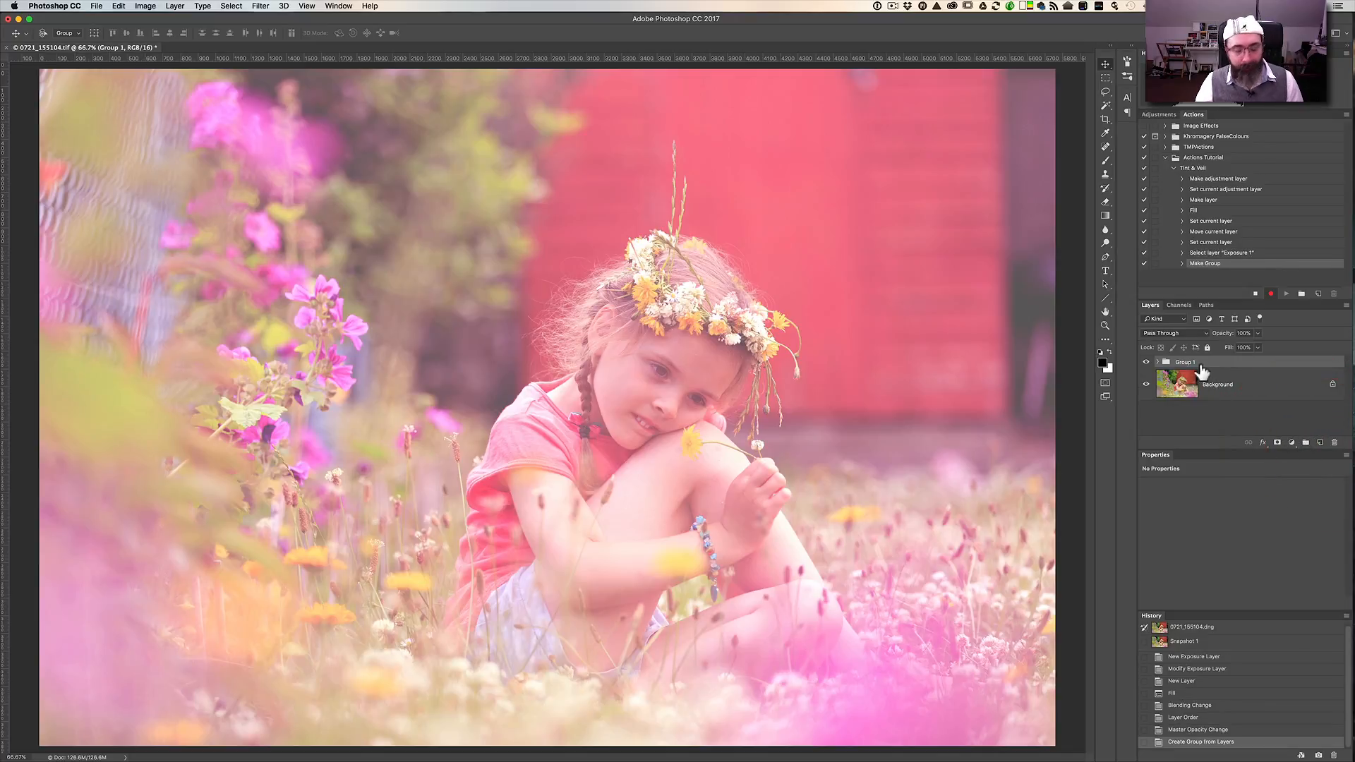
pyautogui.click(1256, 295)
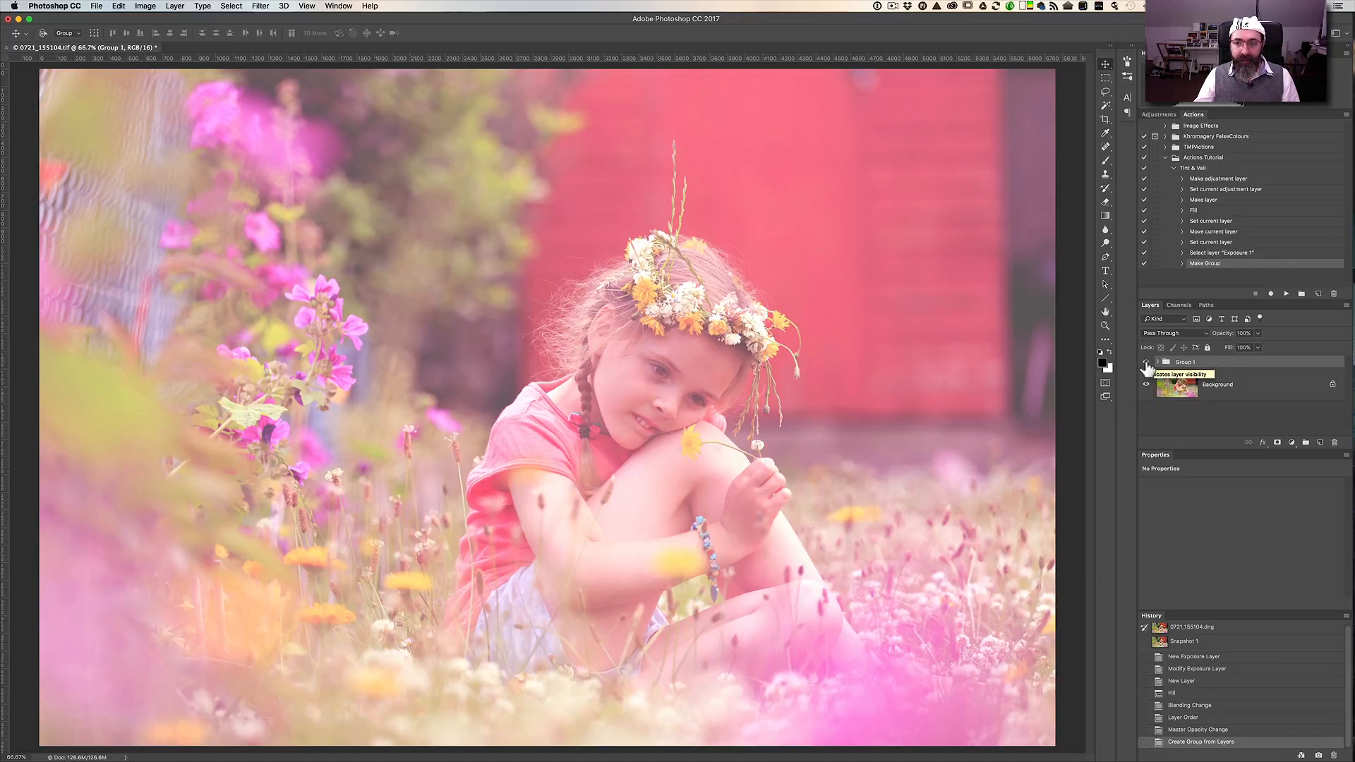
# Delete the group holding the veil and tint layers, and play the Tint & Veil action on the photo.
pyautogui.click(1146, 362)
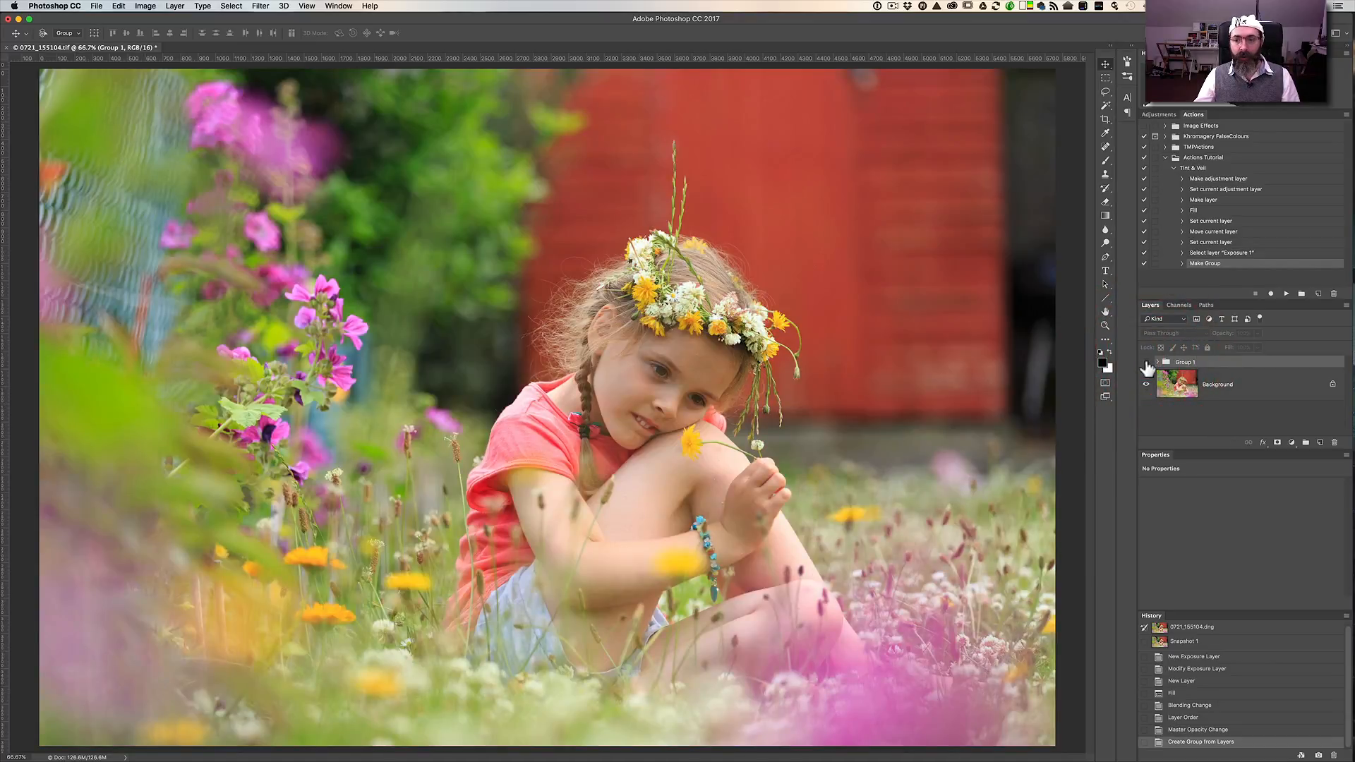
pyautogui.moveTo(1188, 364); pyautogui.dragTo(1335, 443)
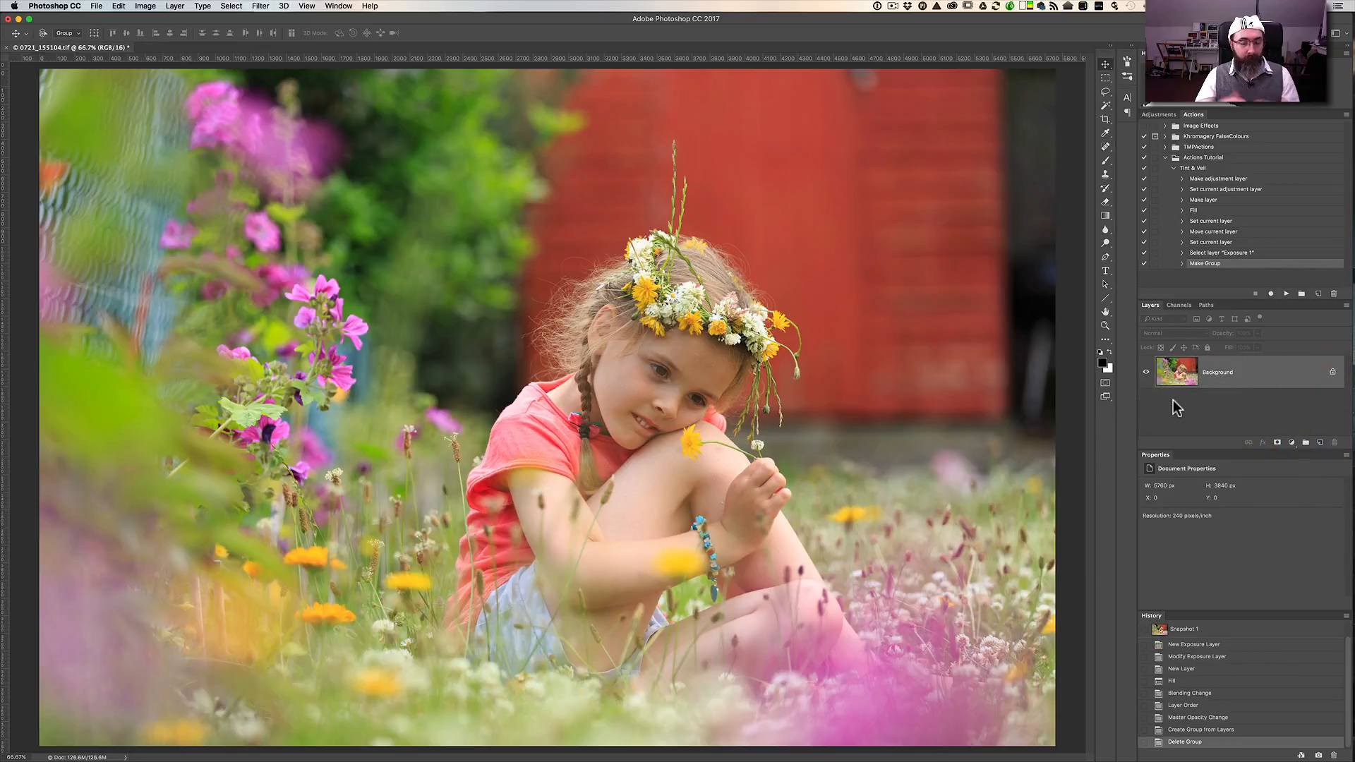
pyautogui.click(1201, 169)
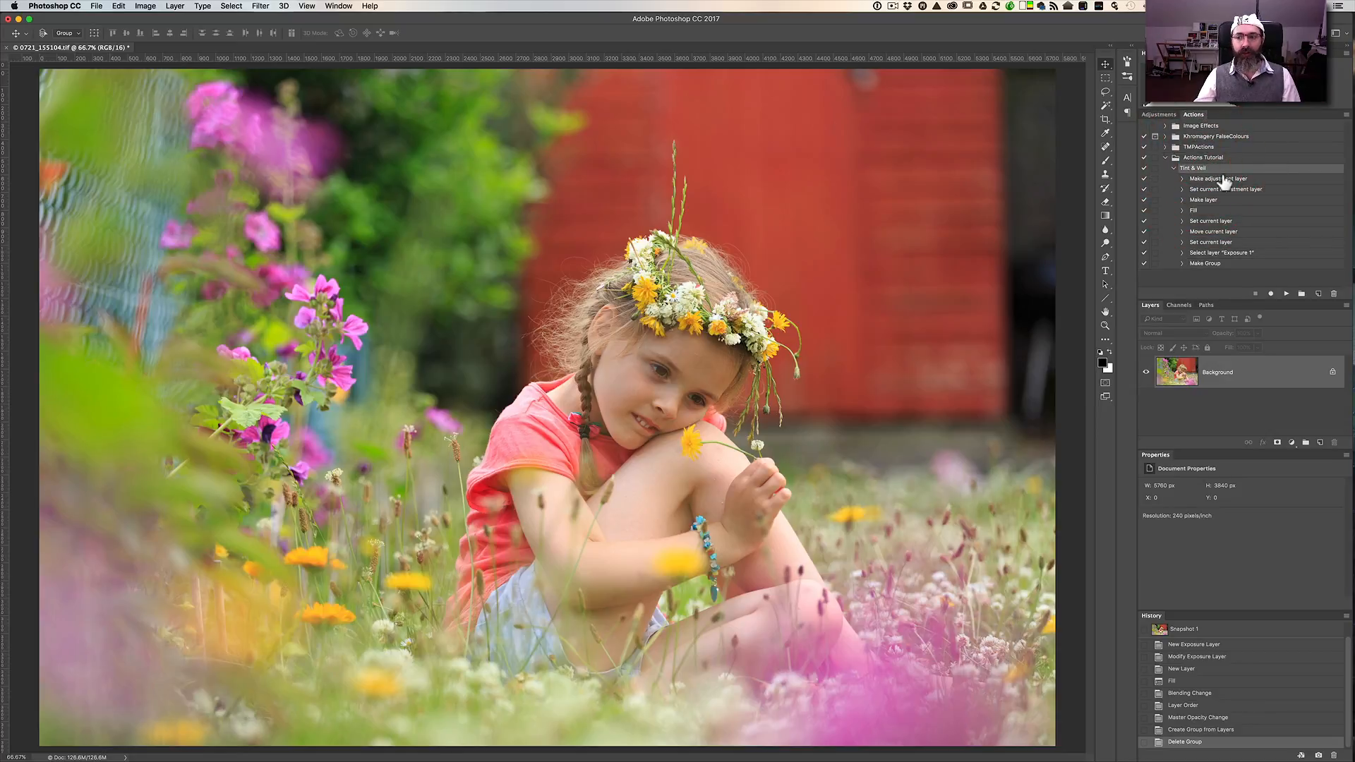
pyautogui.click(1286, 295)
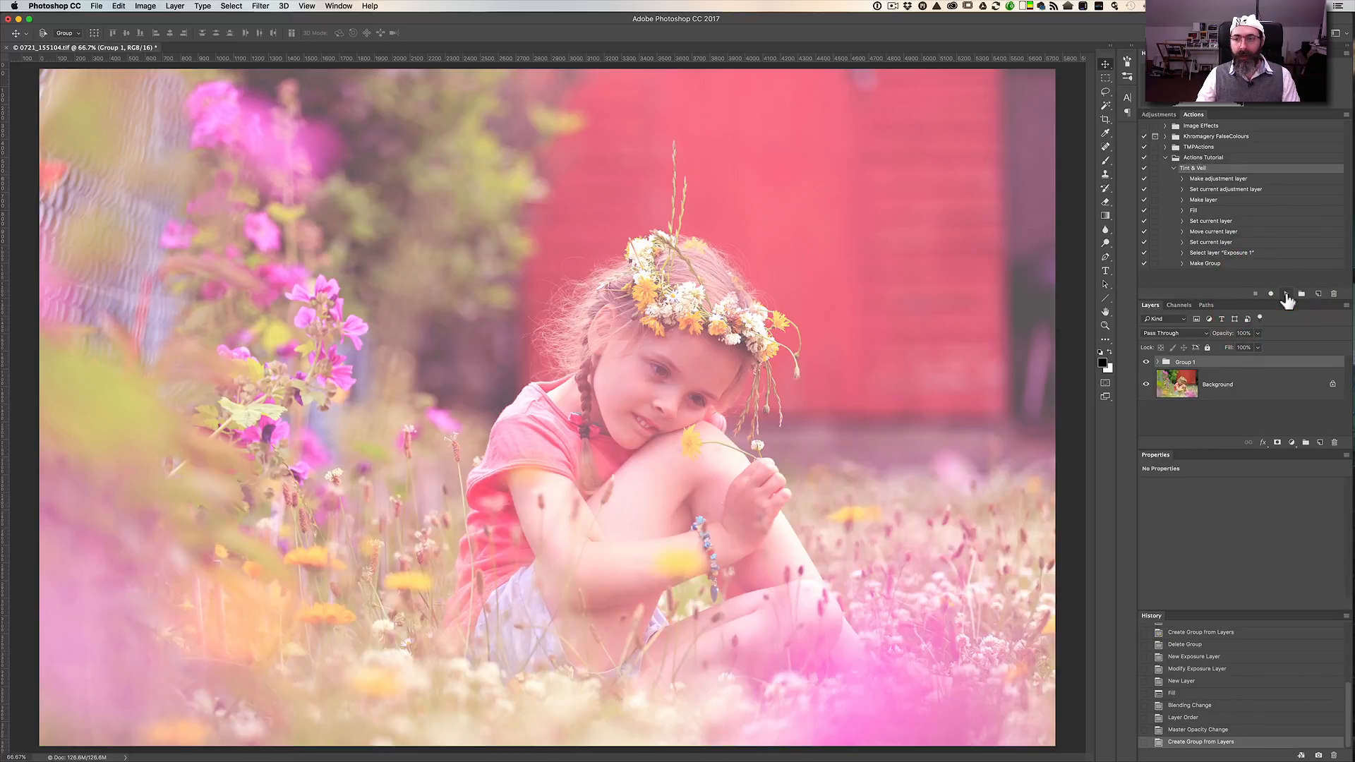
# Inspect the layers inside the group made by the action and collapse the Tint & Veil command list.
pyautogui.click(1157, 363)
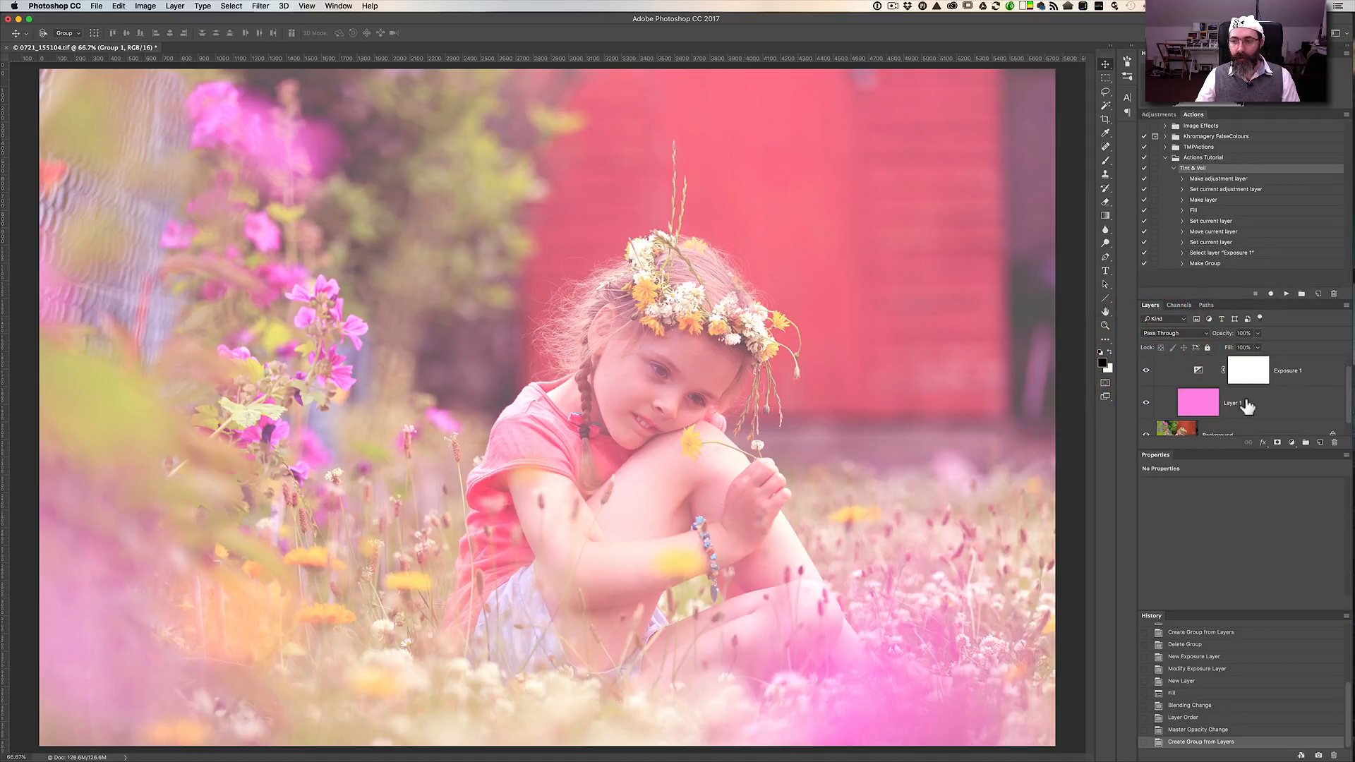
pyautogui.click(1158, 362)
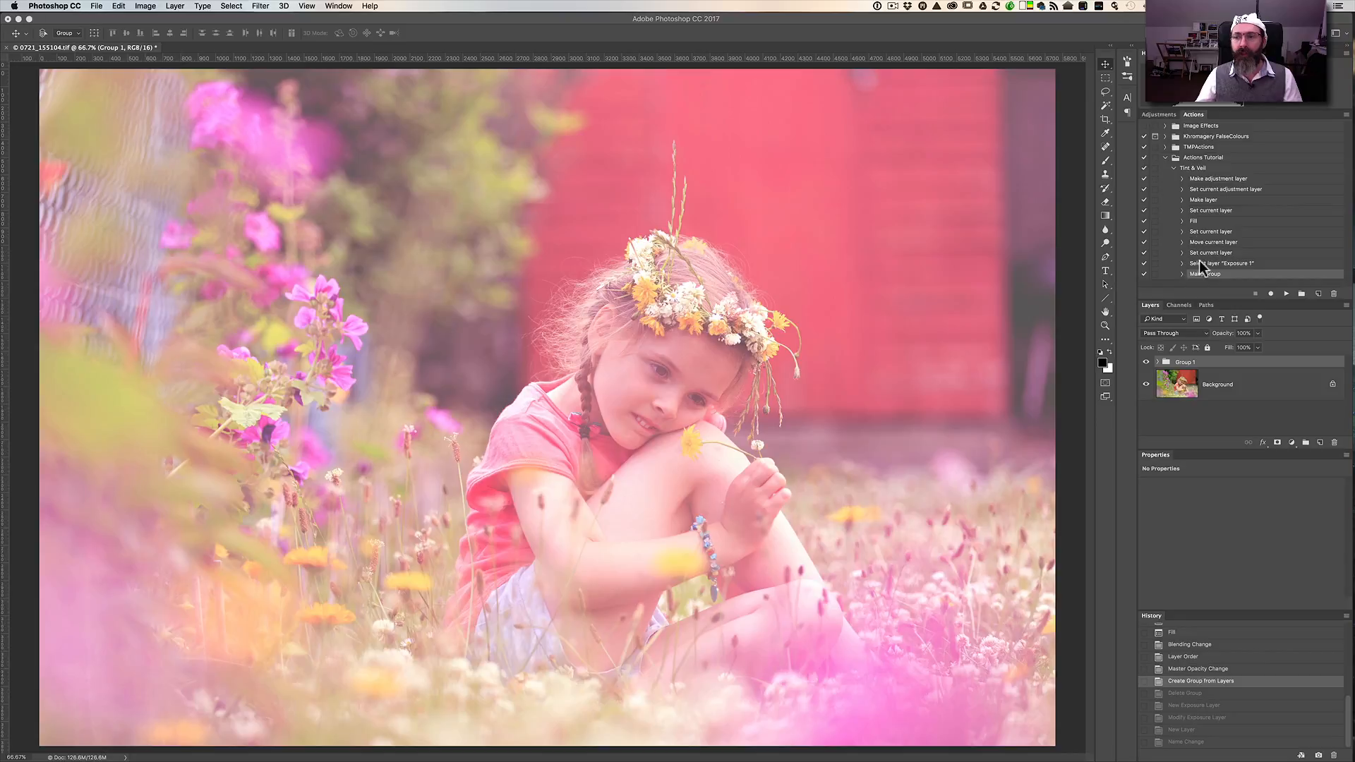
pyautogui.click(1190, 221)
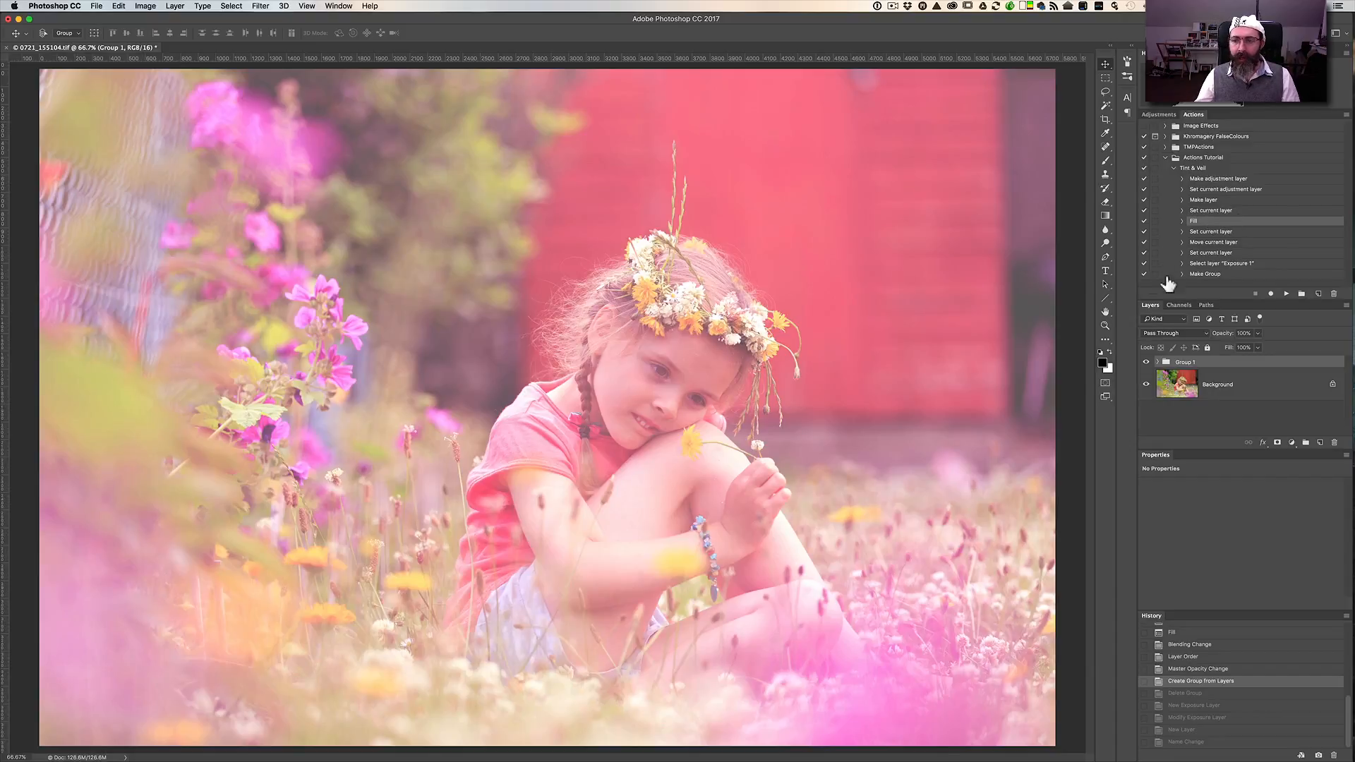
pyautogui.click(1174, 170)
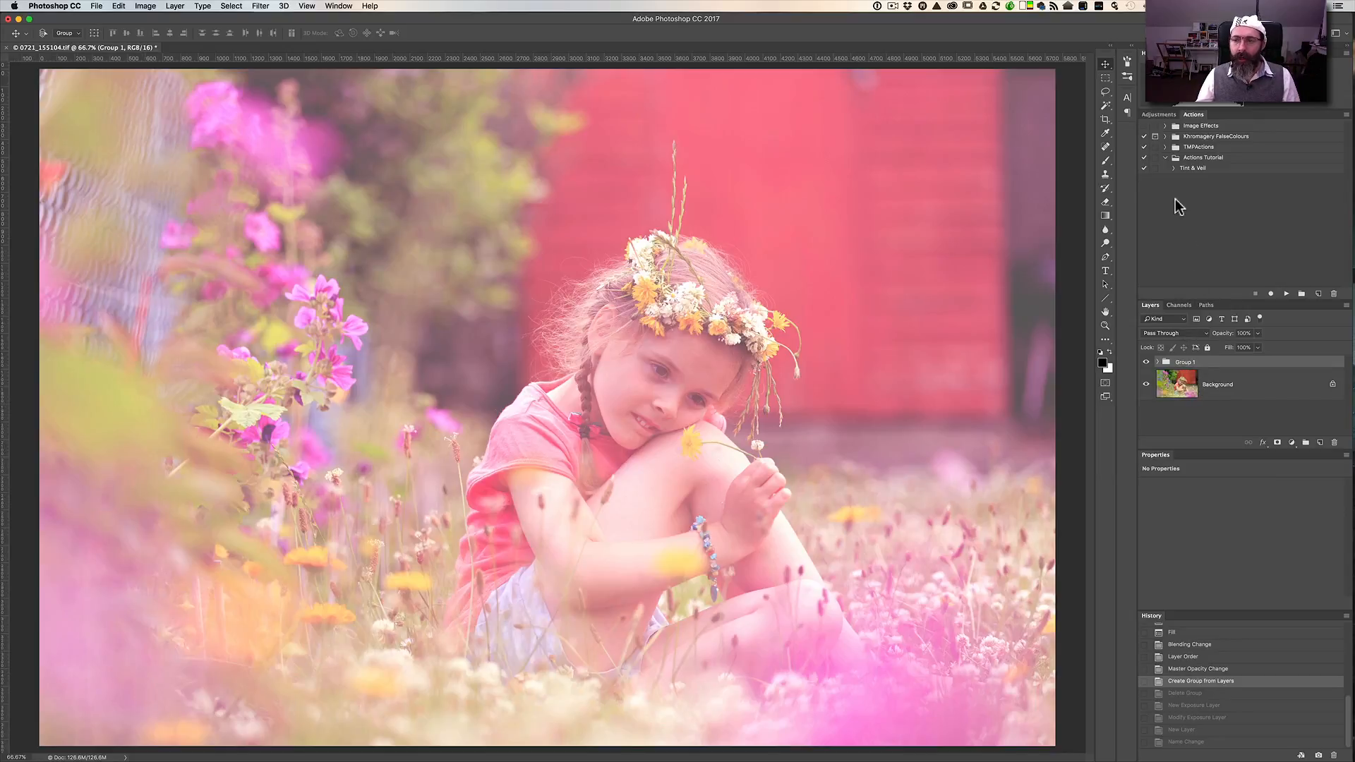
# Create a new action named Save in the Actions Tutorial set and start recording it.
pyautogui.click(1317, 295)
pyautogui.write('Save')
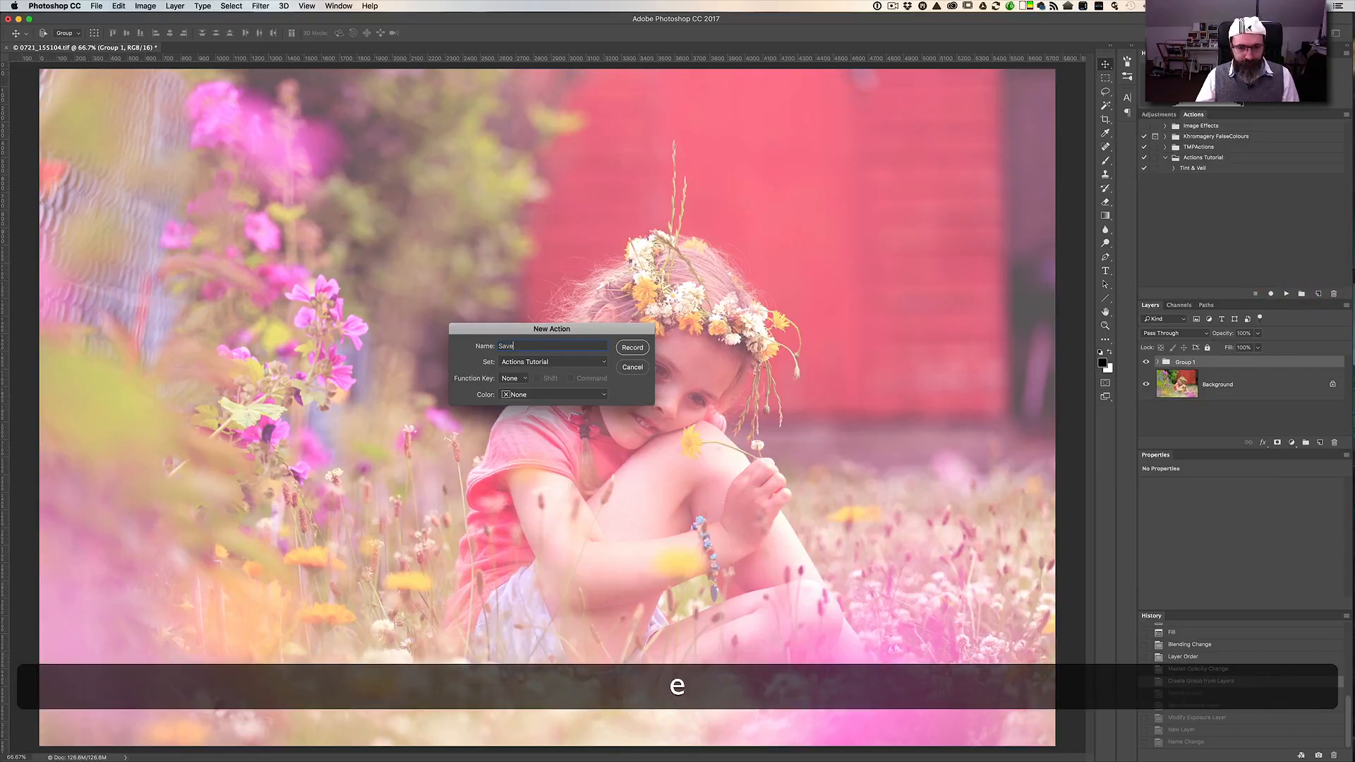
pyautogui.click(631, 346)
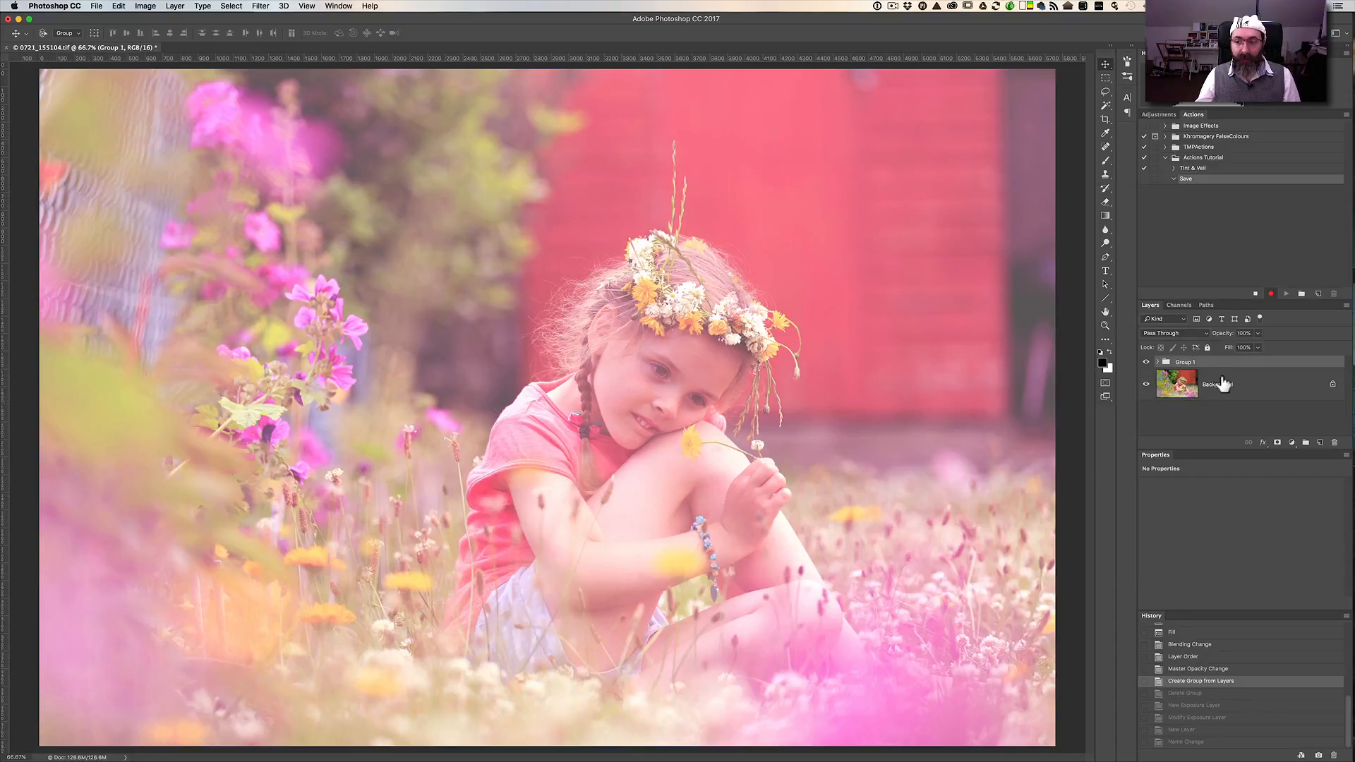
# Save the photo as a layered, ZIP-compressed TIFF over 0721_155104.tif on the Desktop, and stop recording the Save action.
pyautogui.click(98, 6)
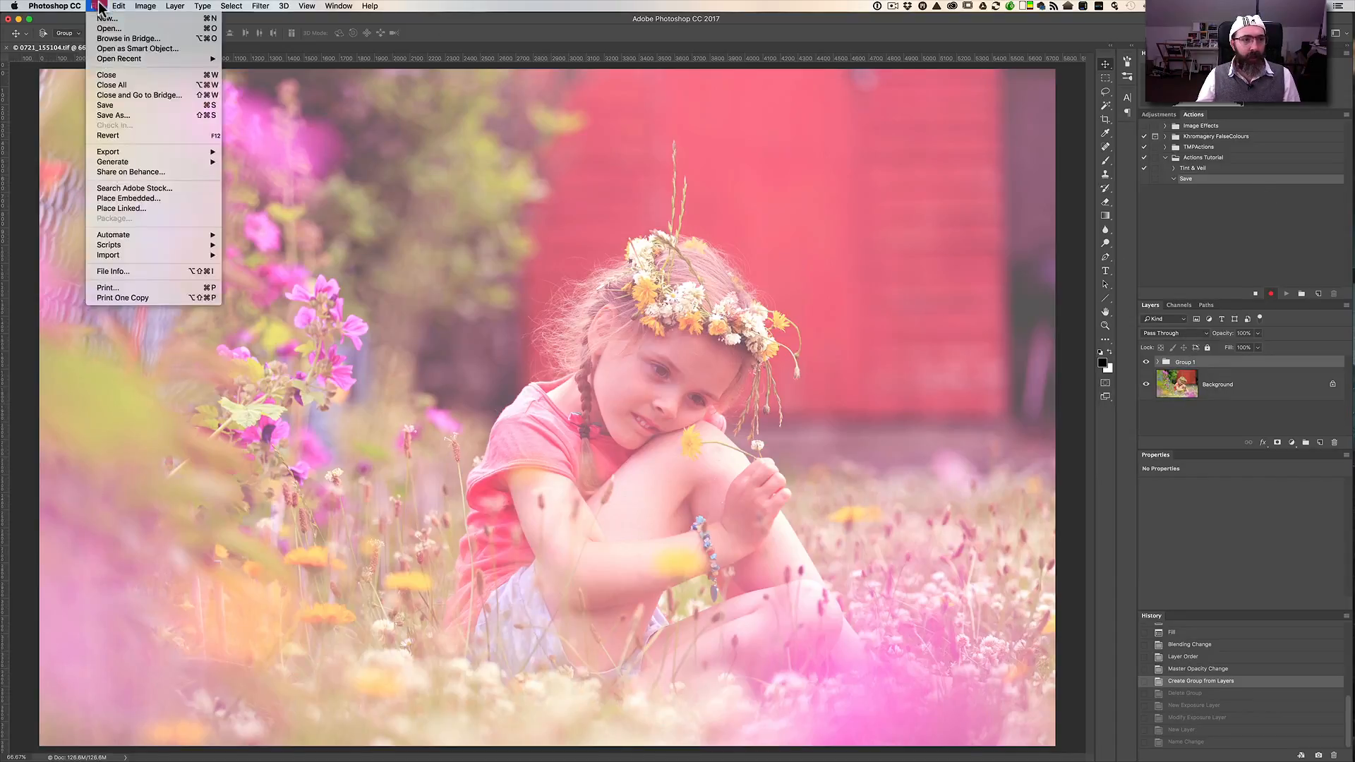
pyautogui.click(118, 115)
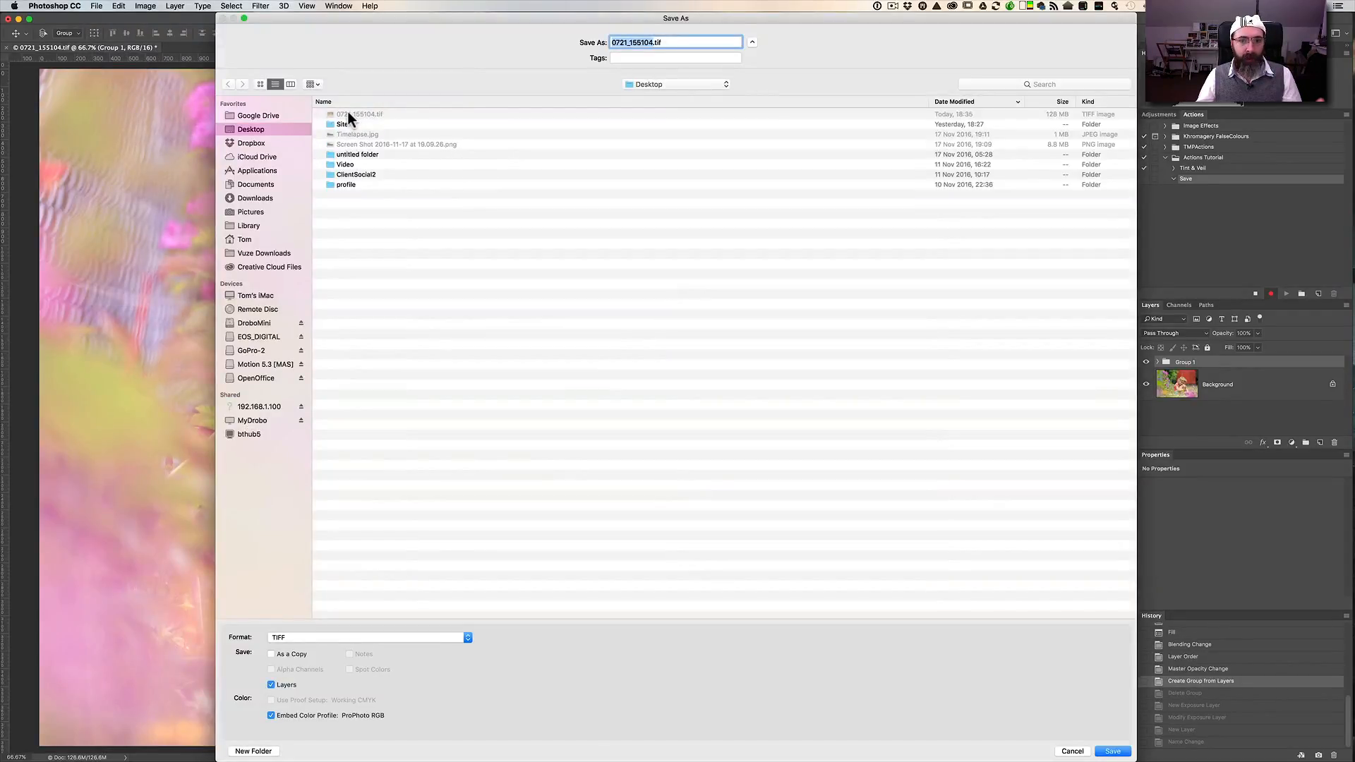
pyautogui.click(348, 111)
pyautogui.click(1114, 751)
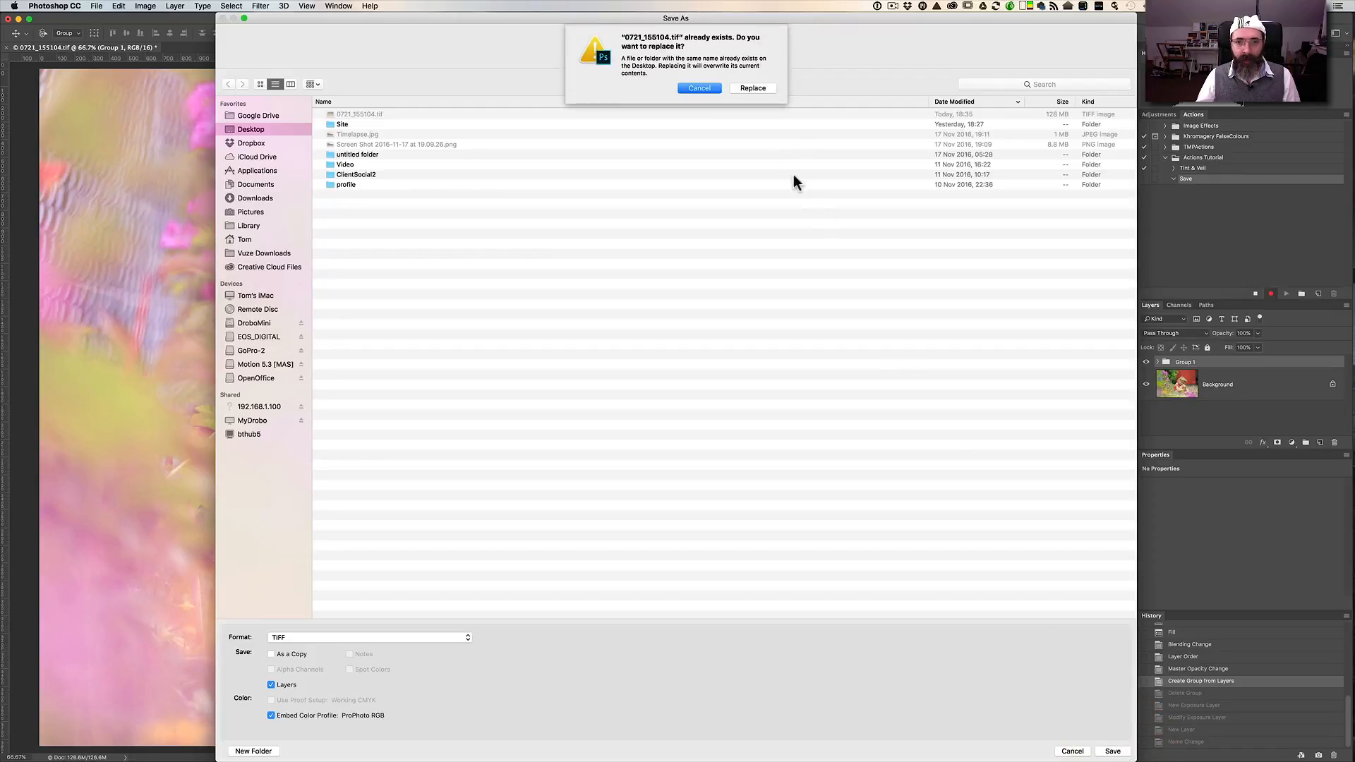
pyautogui.click(751, 87)
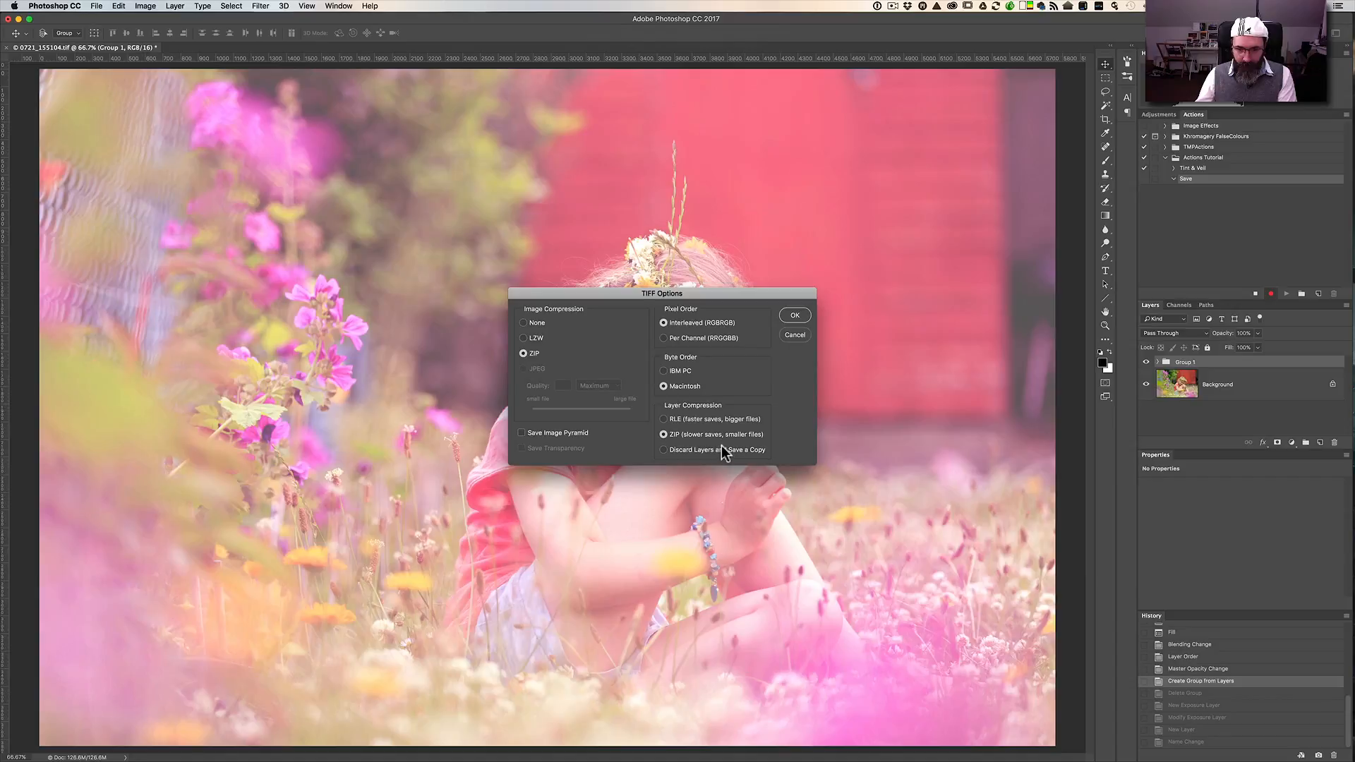
pyautogui.click(795, 315)
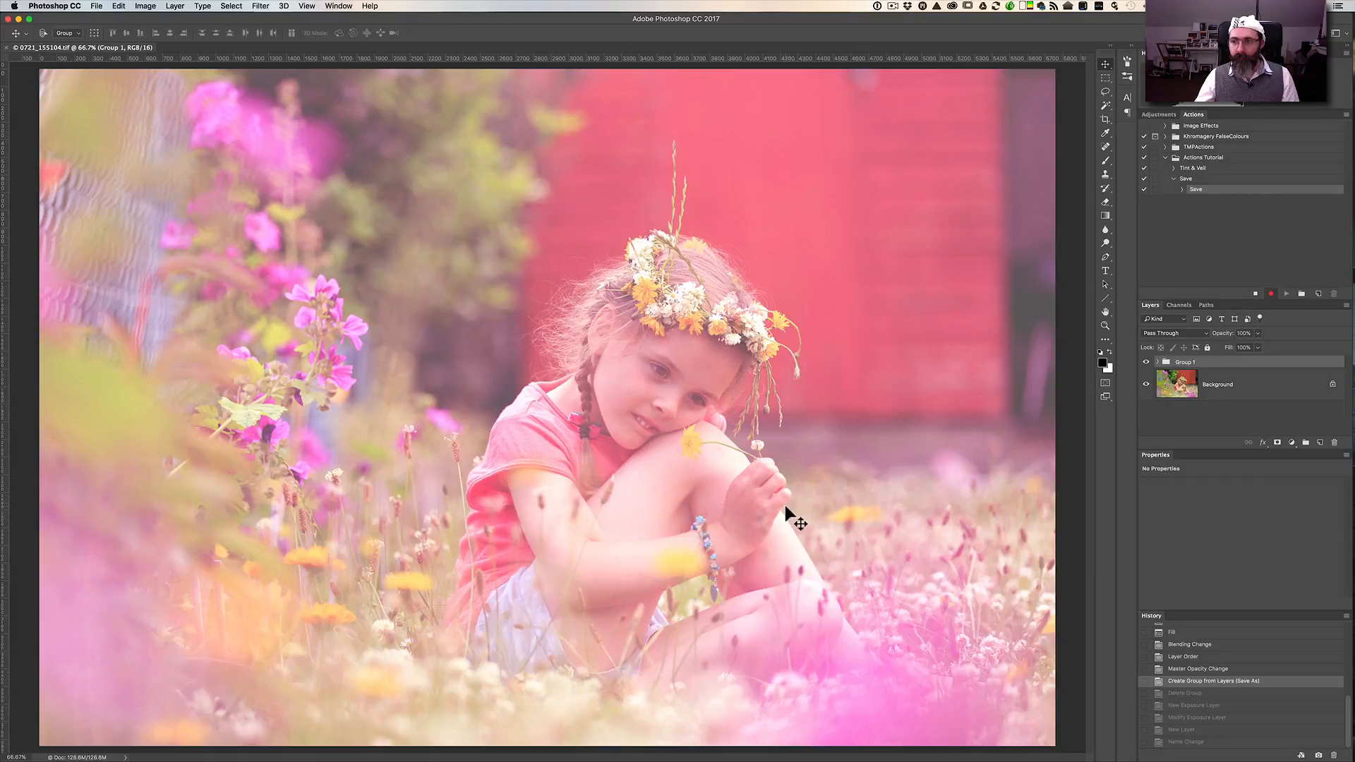
pyautogui.click(1255, 293)
# Select the recorded Save action and play it on the photo.
pyautogui.click(1195, 242)
pyautogui.click(1193, 181)
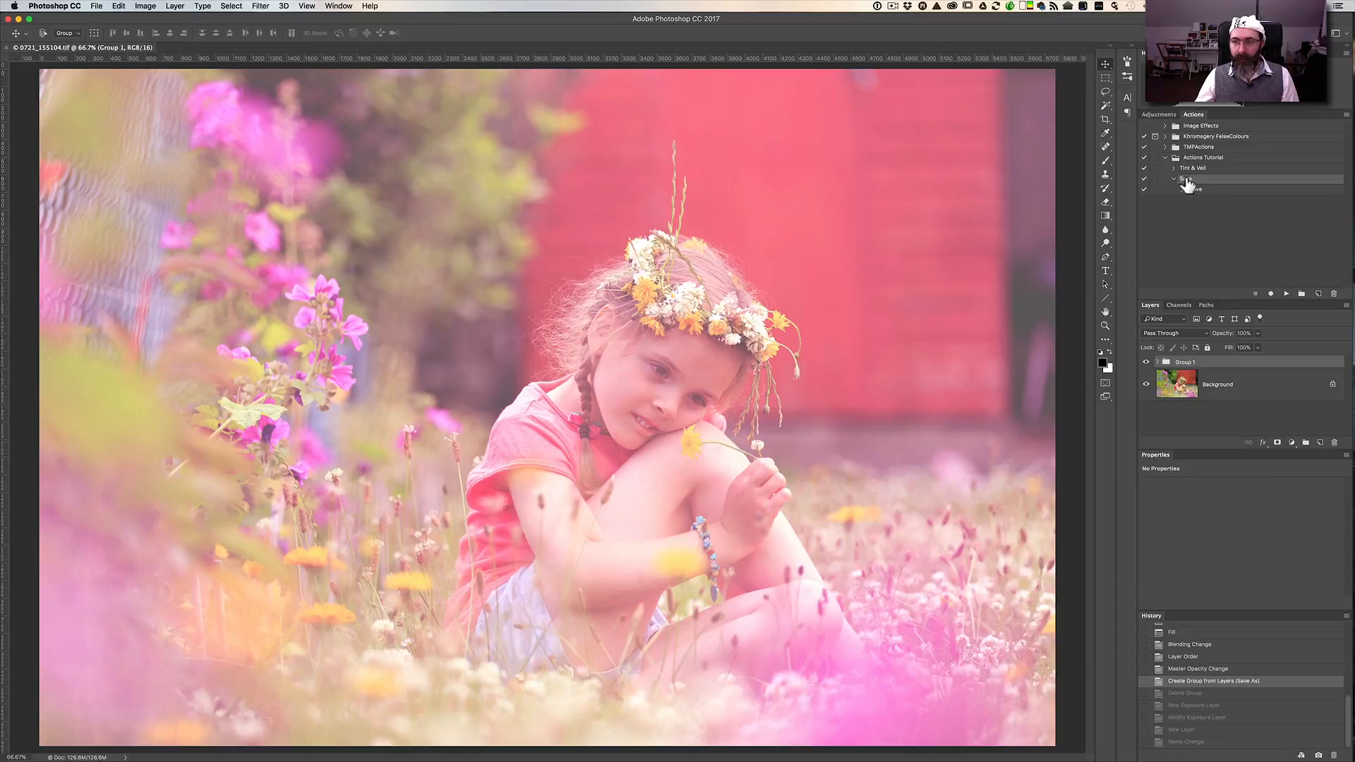
pyautogui.click(1286, 295)
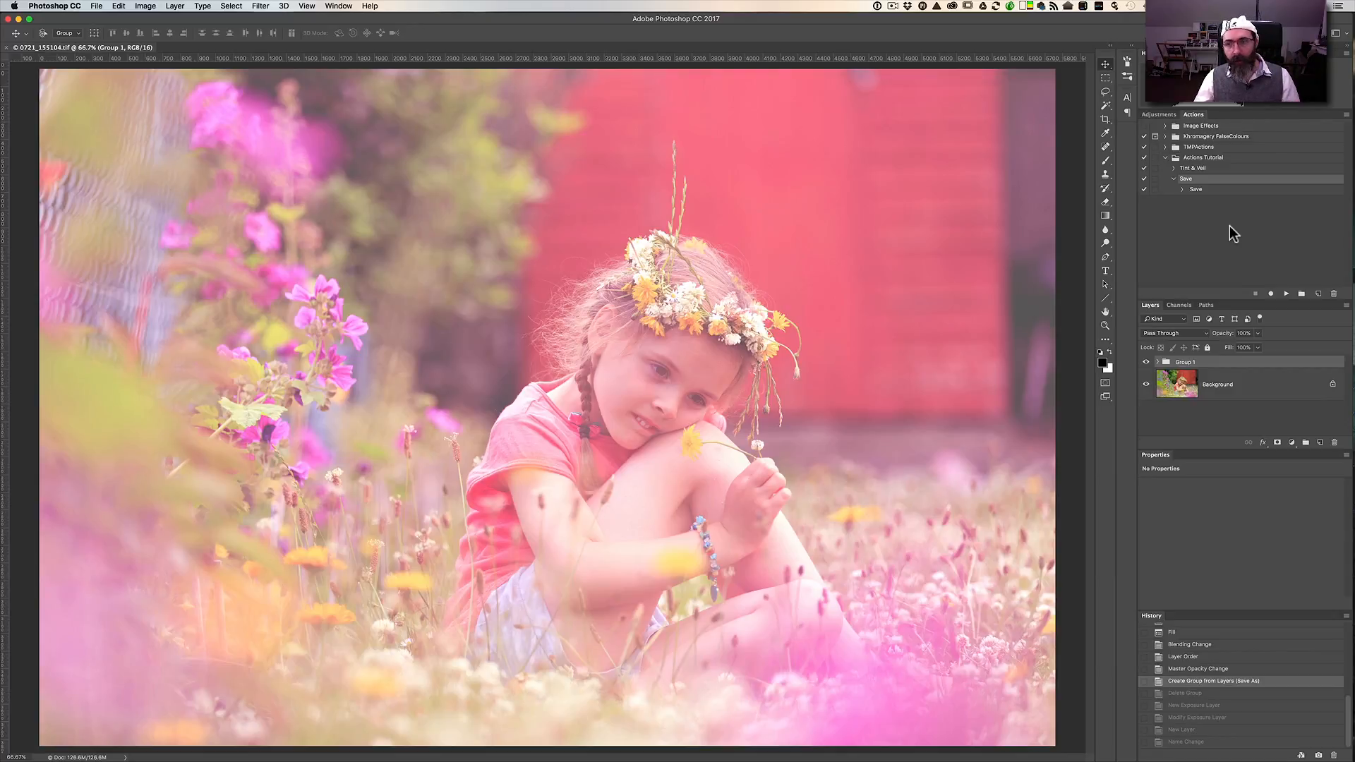
# Turn on the dialog toggle for the Save command, play it, and cancel the Save As dialog.
pyautogui.click(1156, 189)
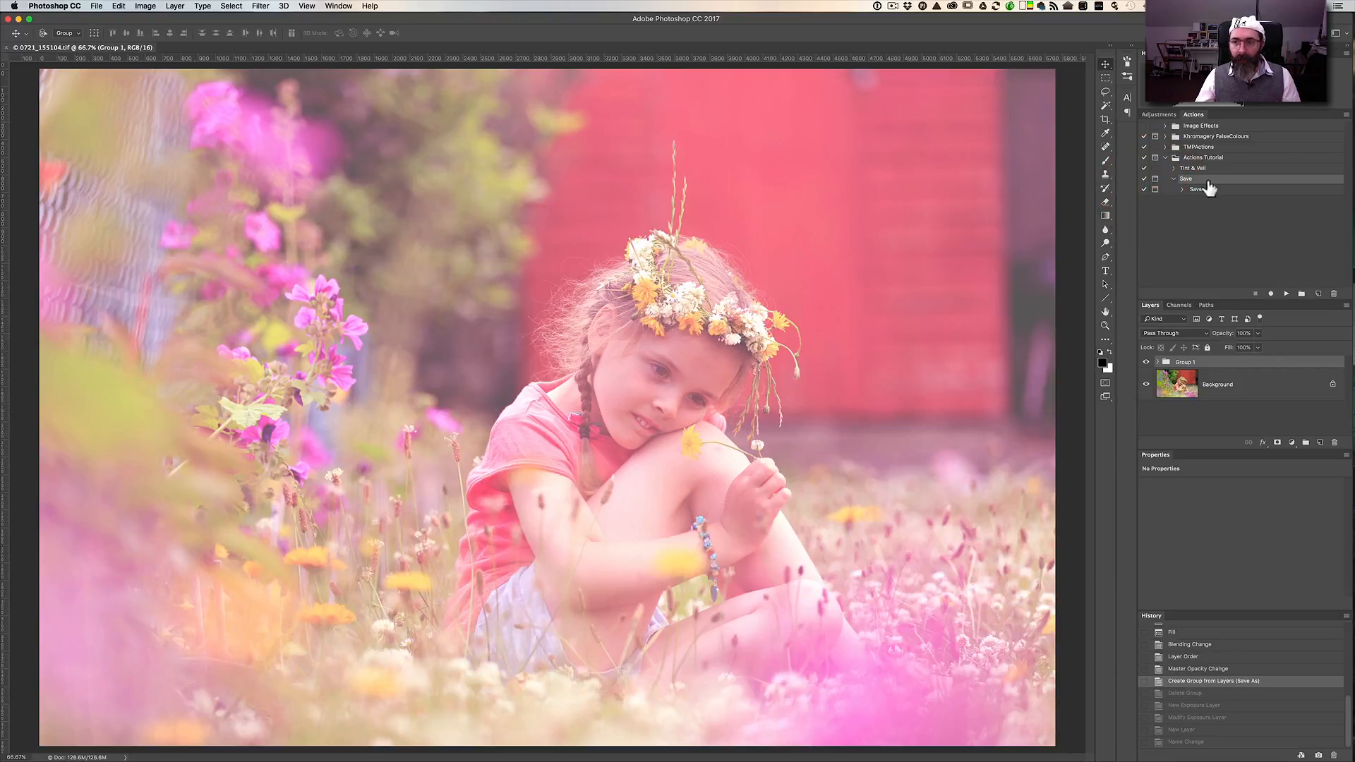
pyautogui.click(1286, 294)
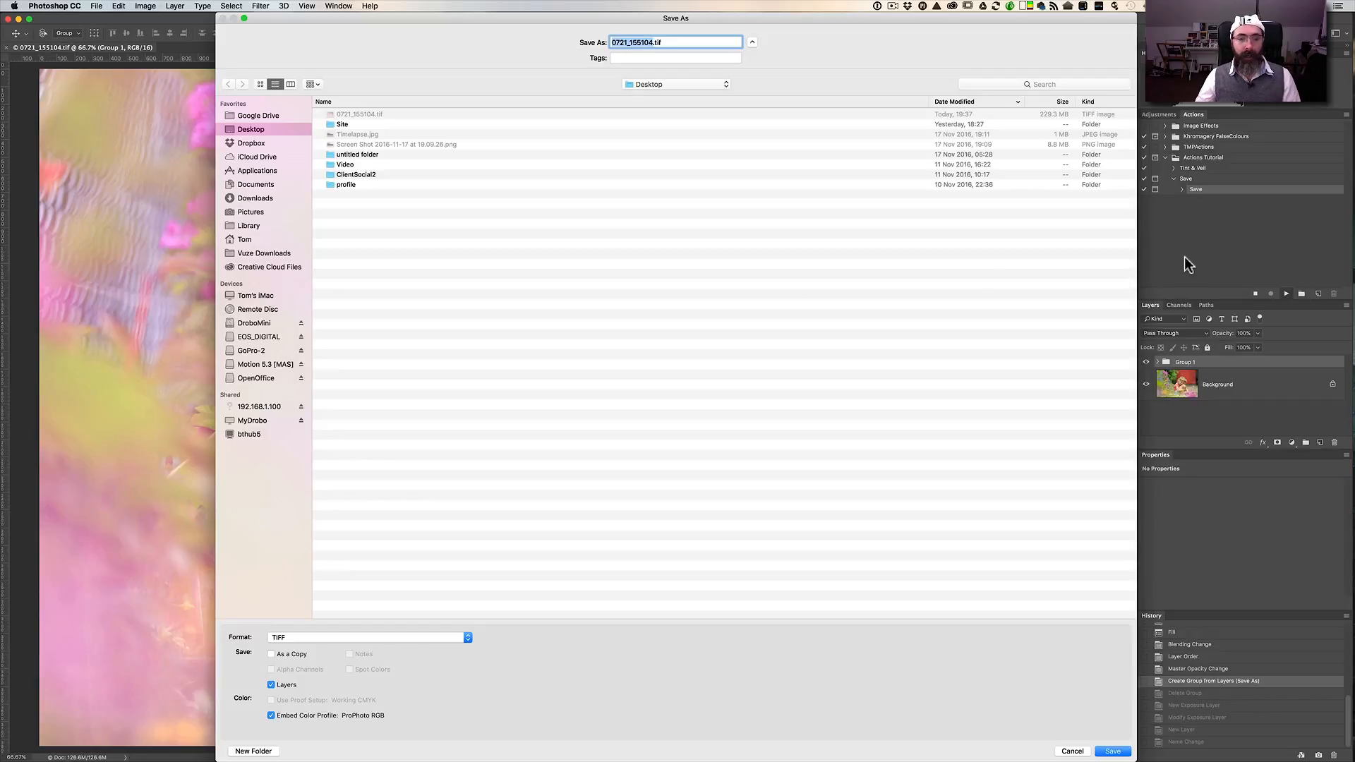
pyautogui.click(1072, 751)
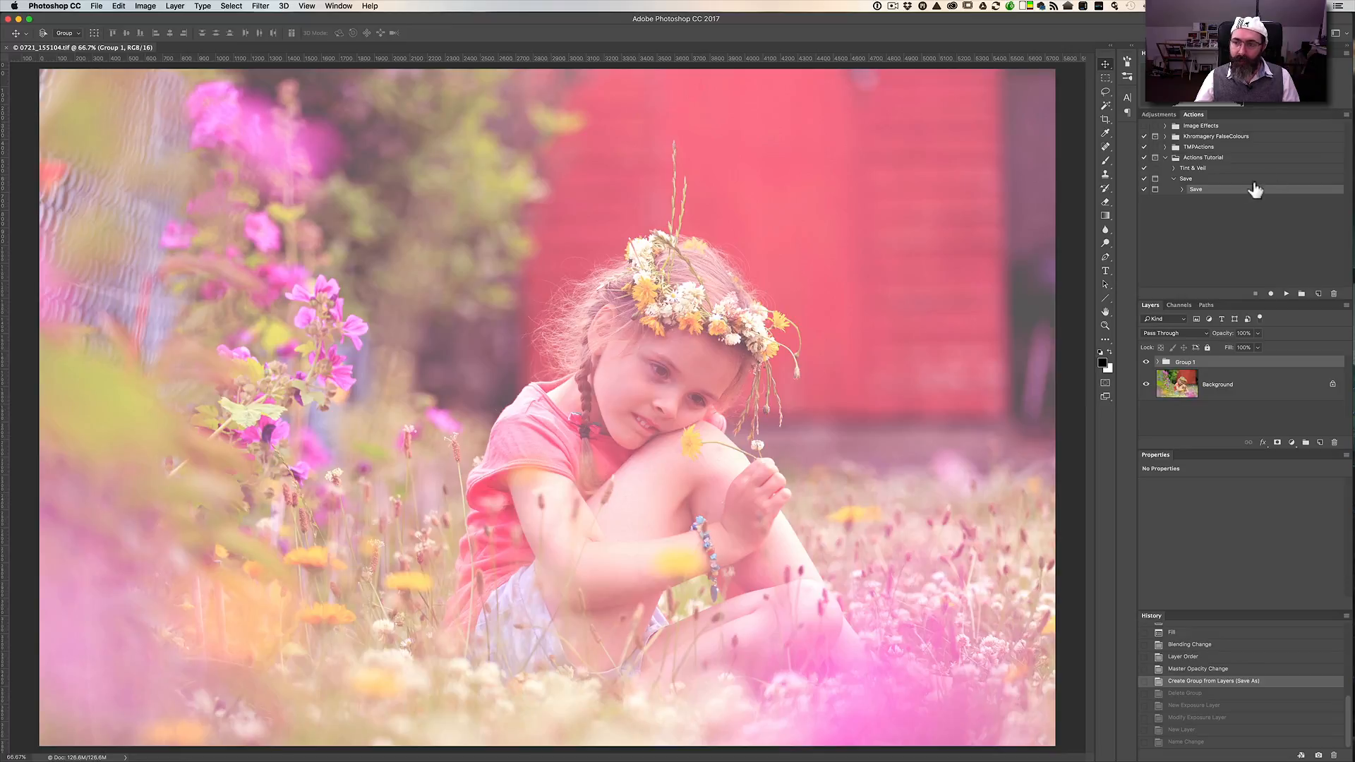
pyautogui.click(1169, 181)
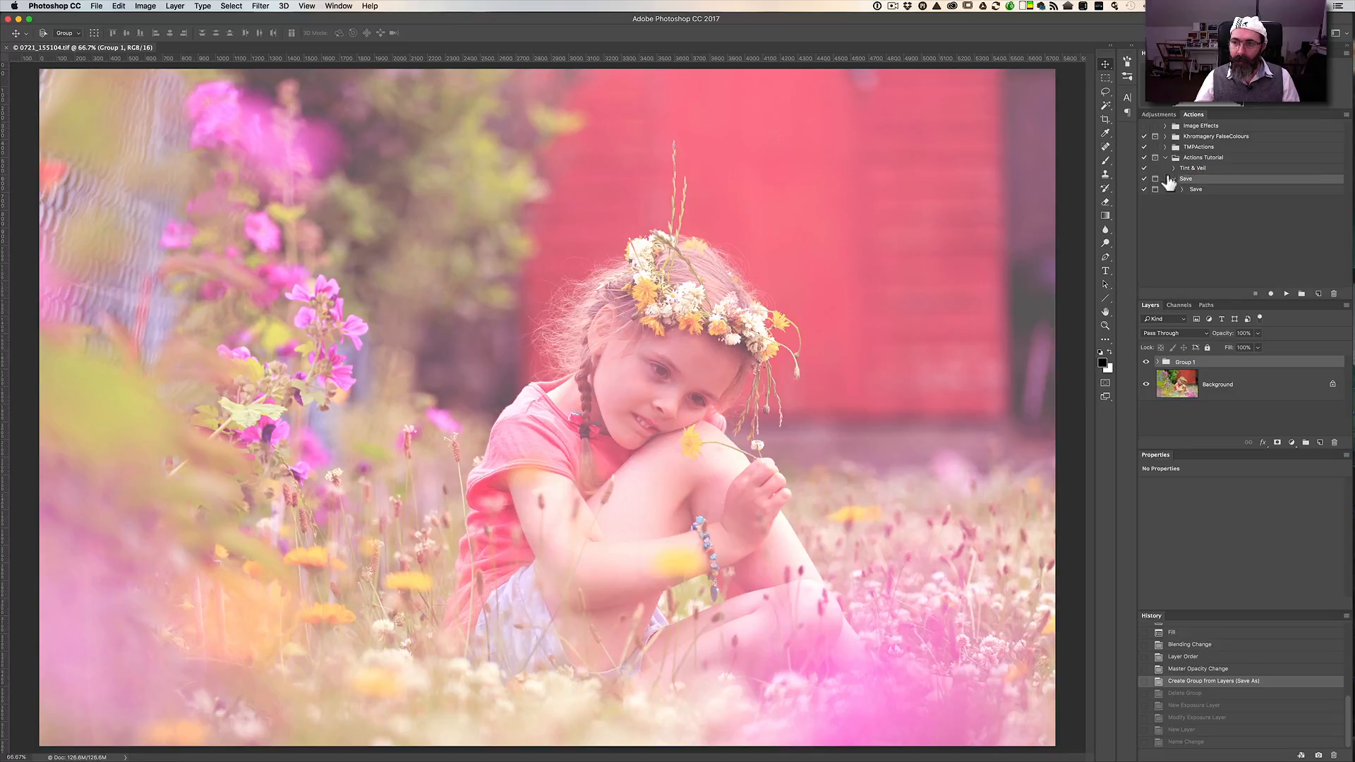
# Look in the Actions presets folder for action files to load, and cancel without loading any.
pyautogui.click(1346, 115)
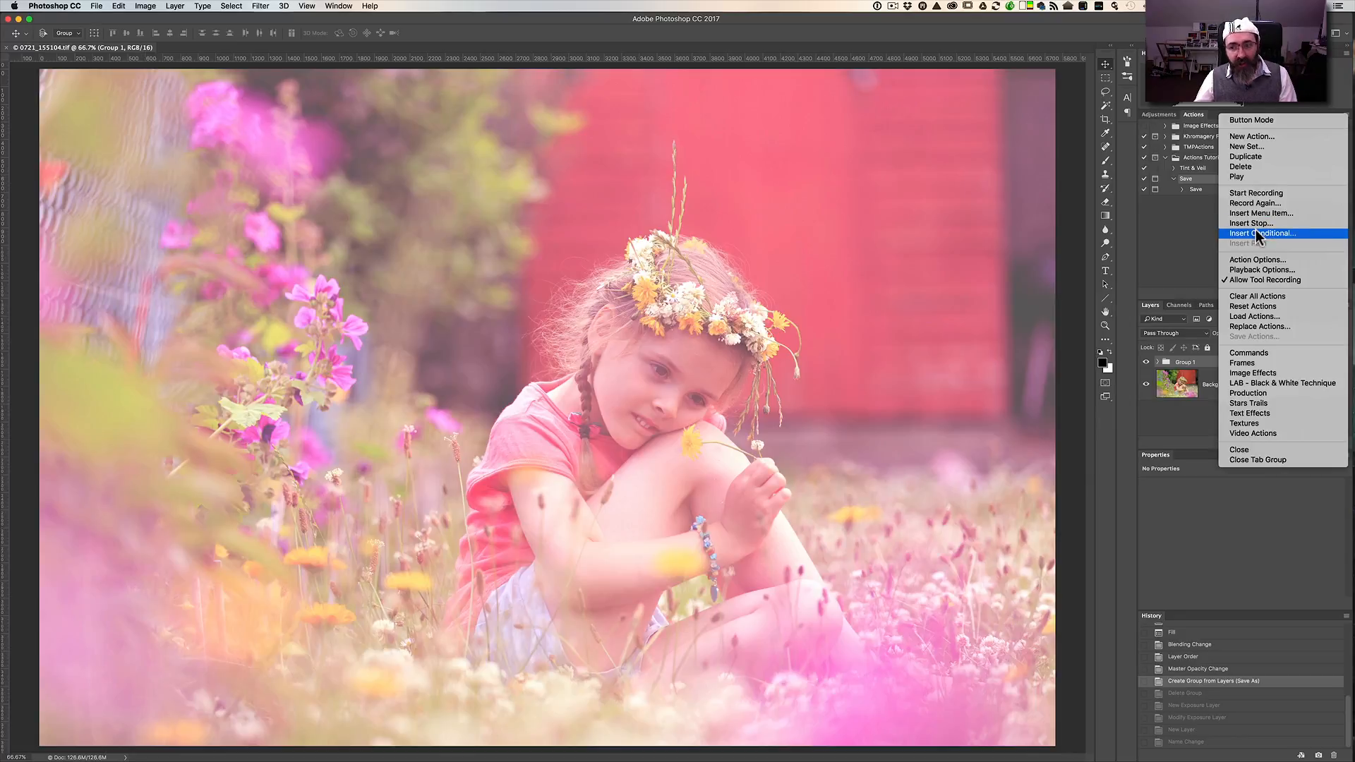
pyautogui.click(1267, 321)
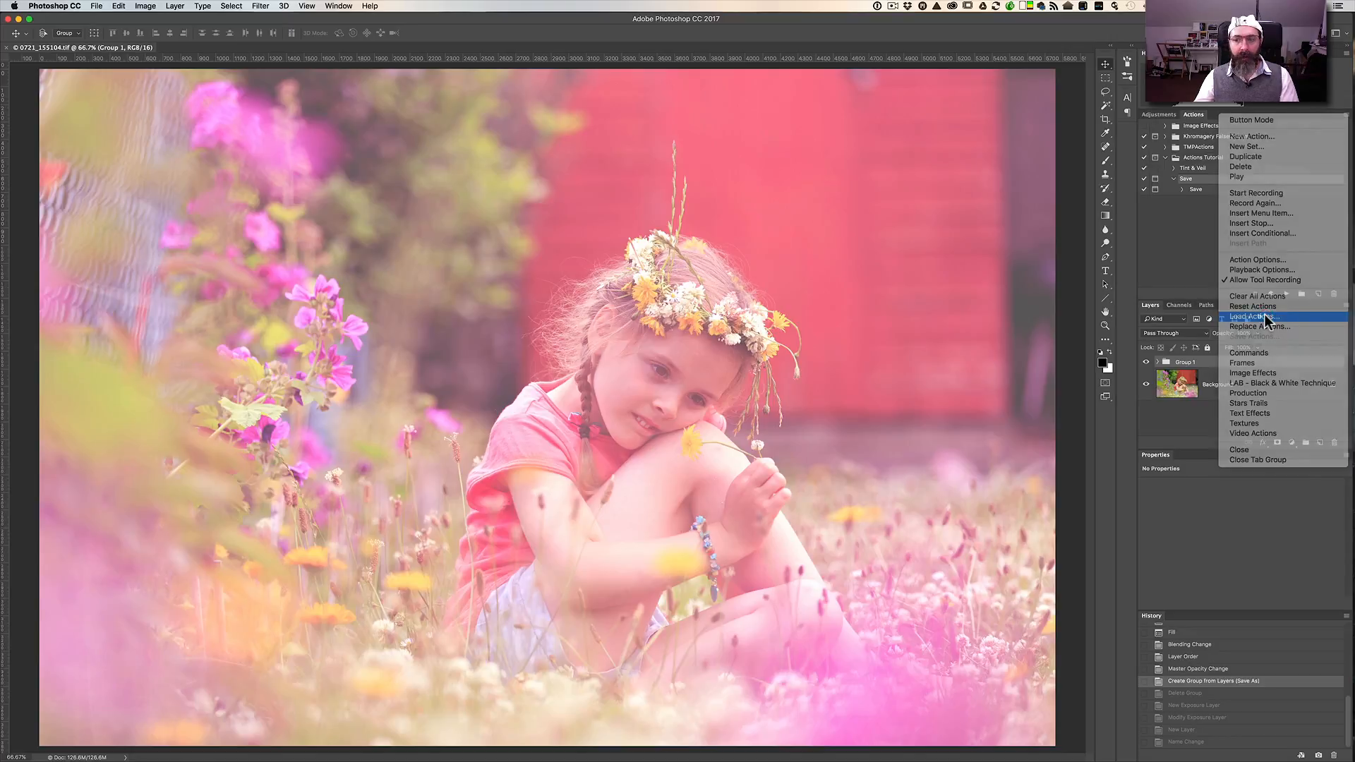
pyautogui.click(688, 149)
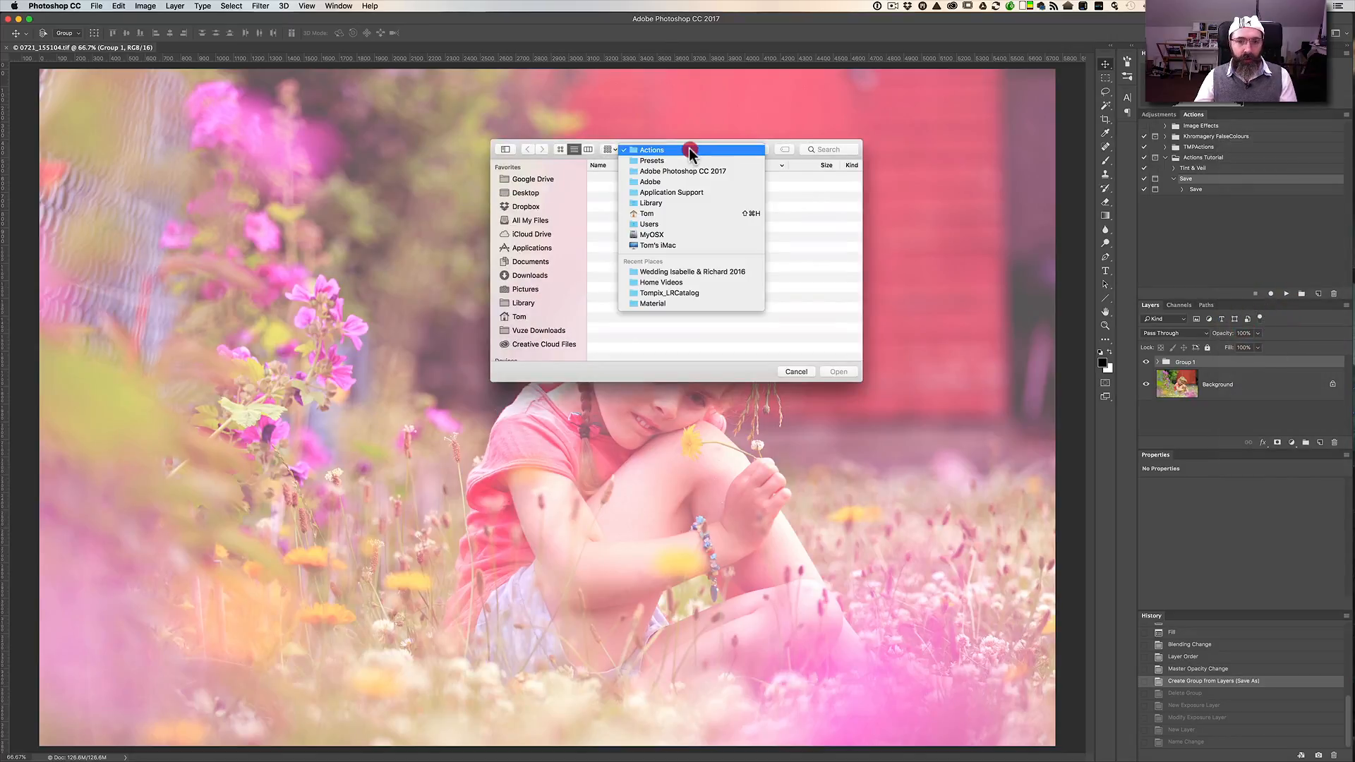
pyautogui.click(653, 149)
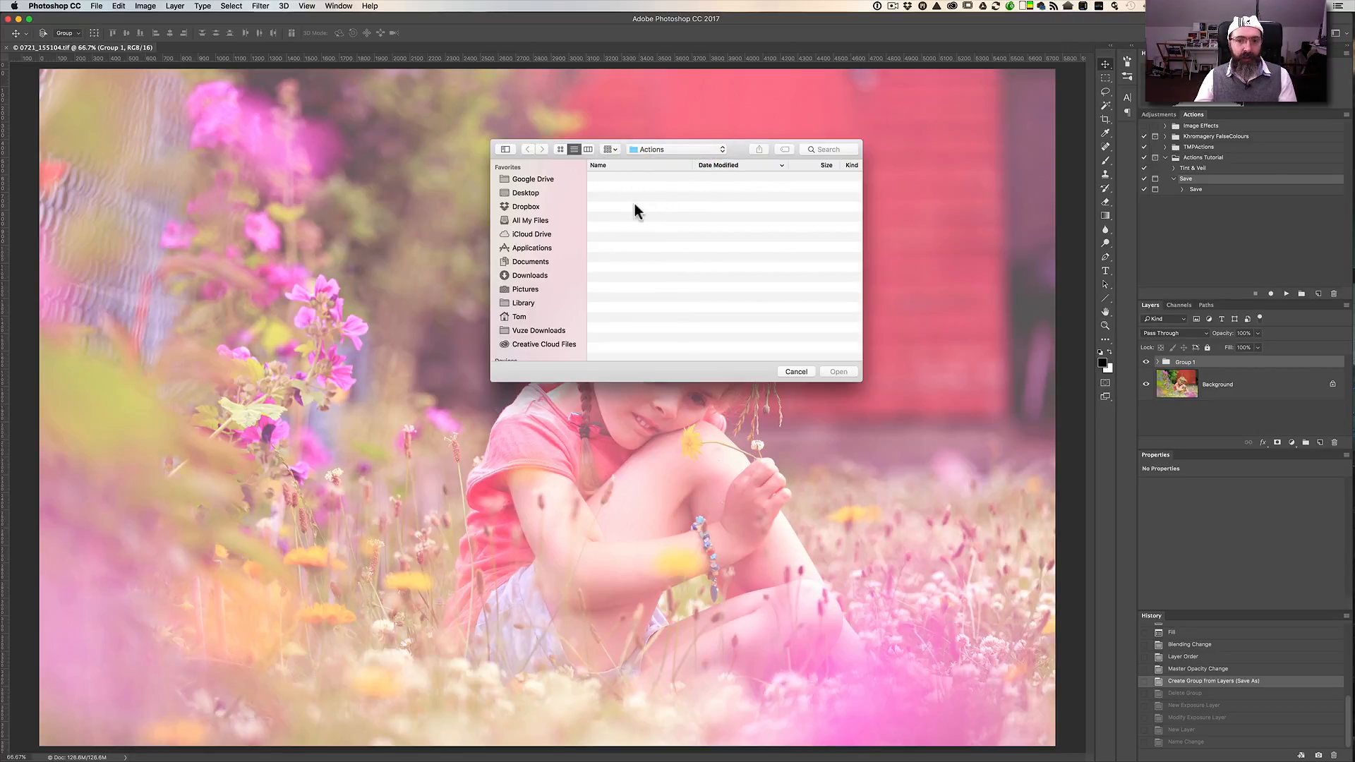
pyautogui.click(795, 371)
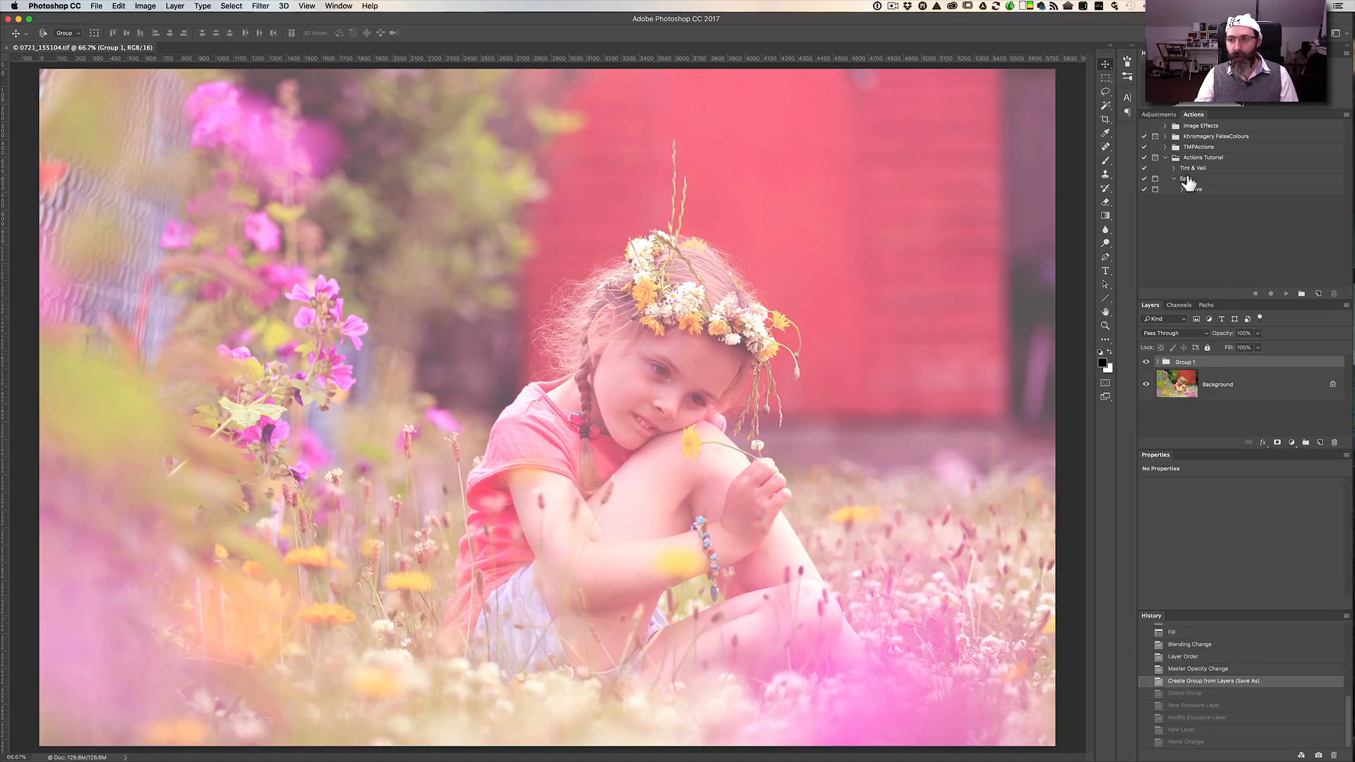
# Collapse the Actions Tutorial set and delete the group holding the tint and veil layers.
pyautogui.click(1165, 159)
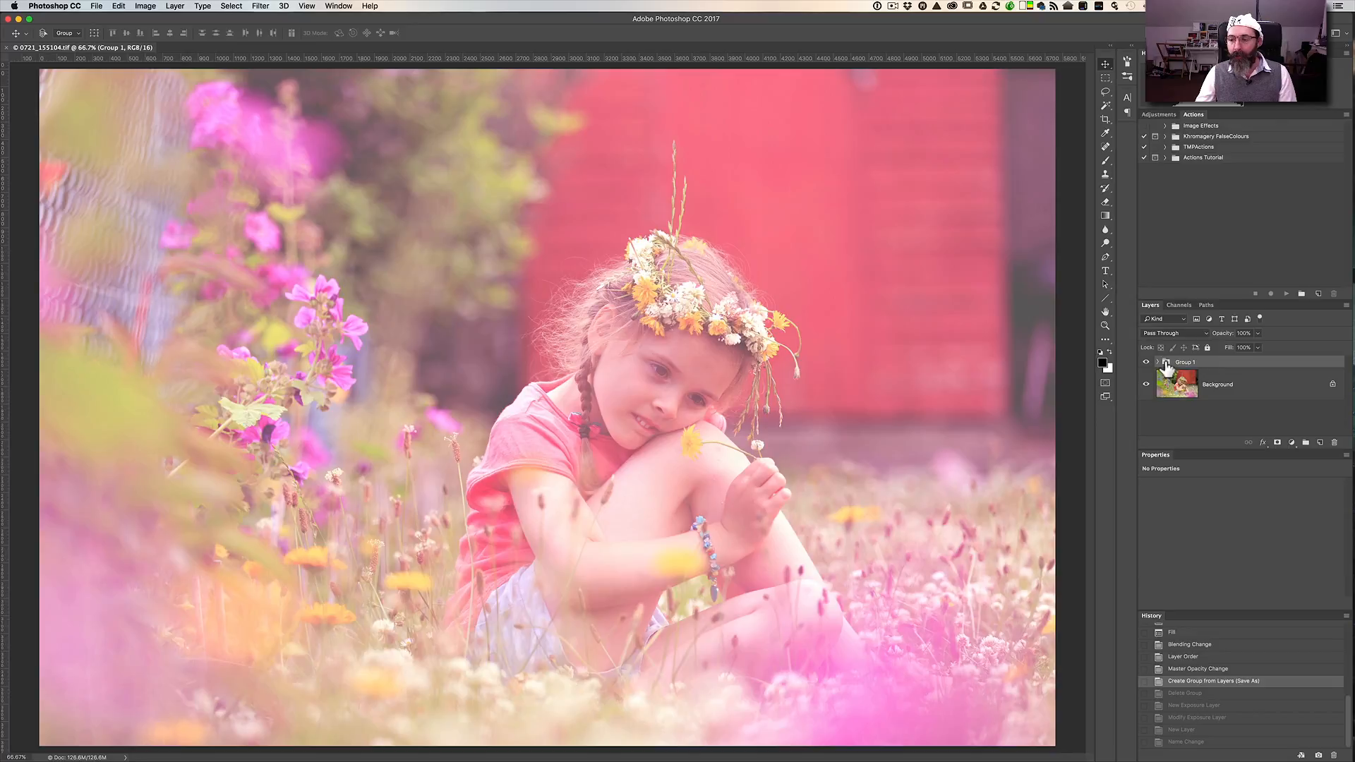
pyautogui.moveTo(1167, 363); pyautogui.dragTo(1334, 443)
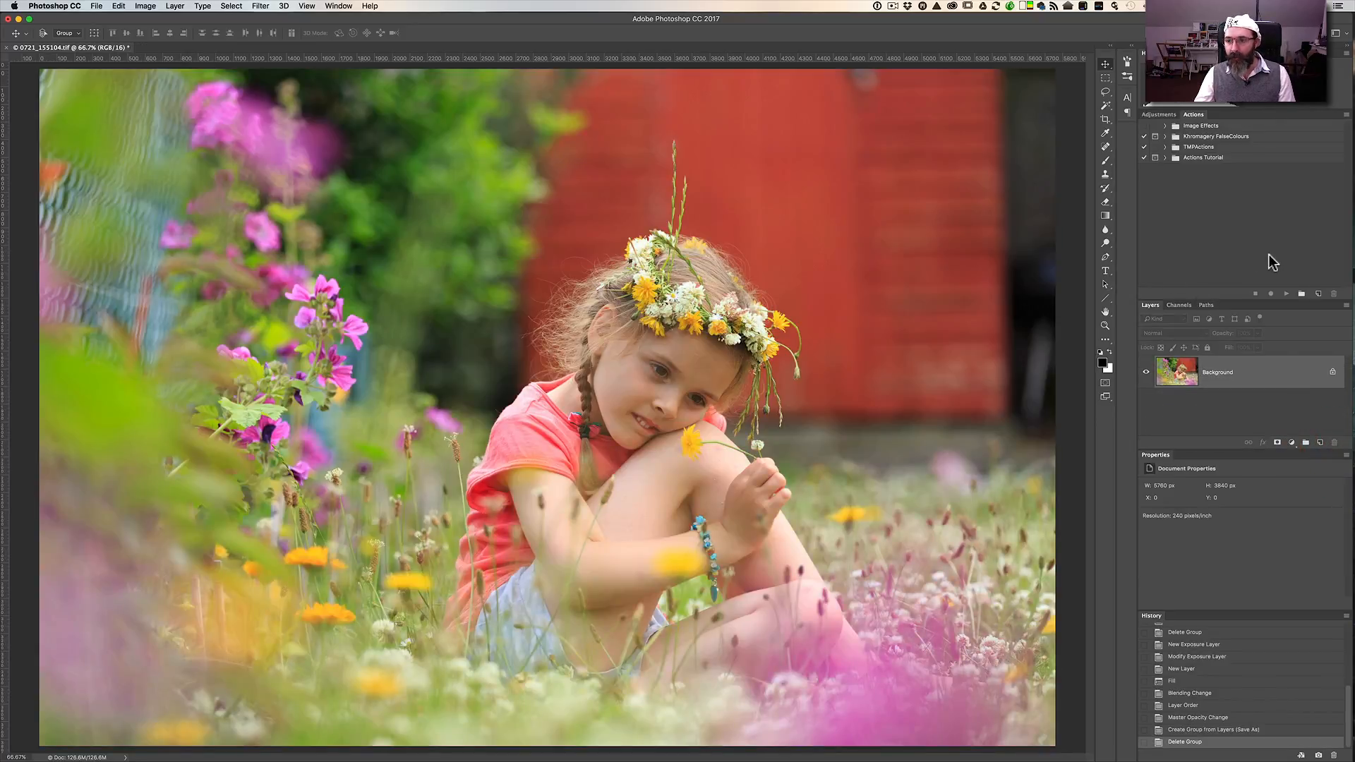
# Expand the TMPActions set, check the image's bit depth, and play the Split Frequency 16 bit action on the photo.
pyautogui.click(1165, 147)
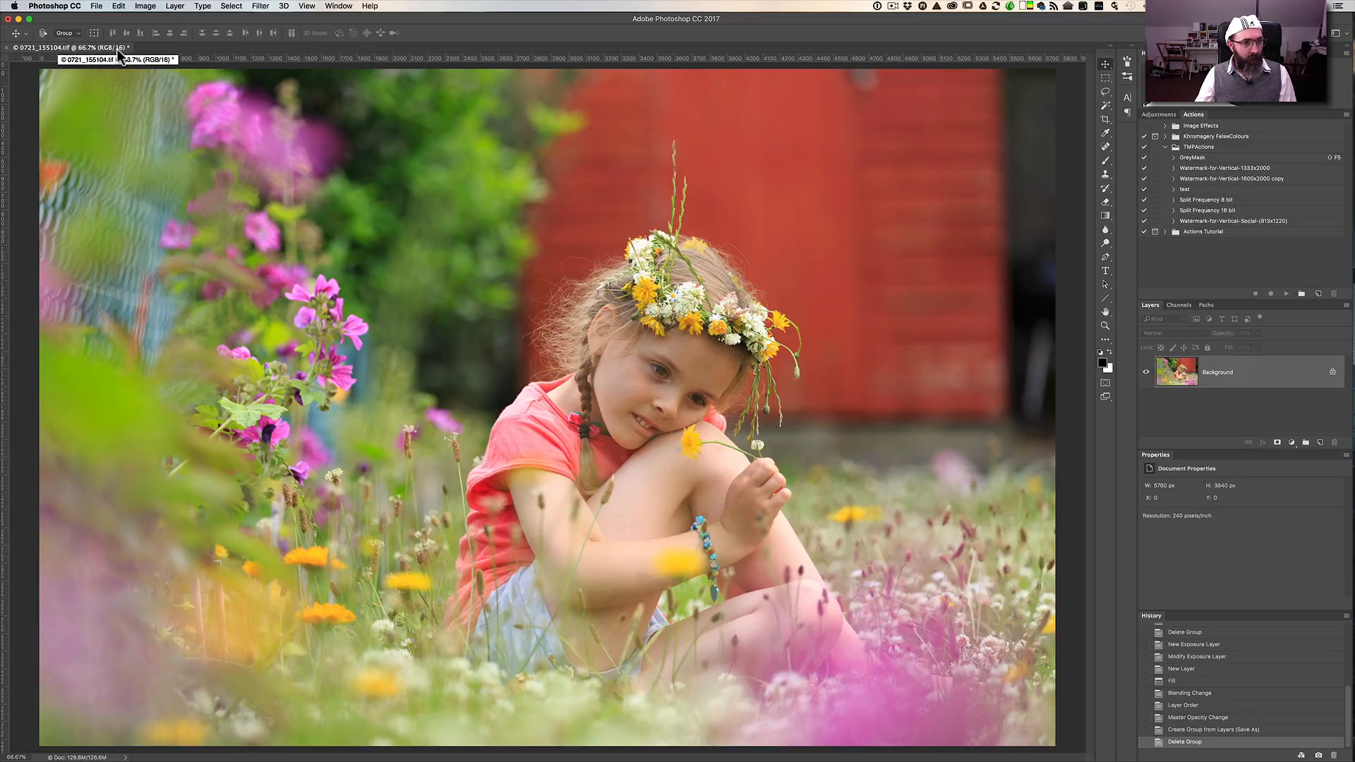
pyautogui.click(149, 7)
pyautogui.moveTo(152, 18)
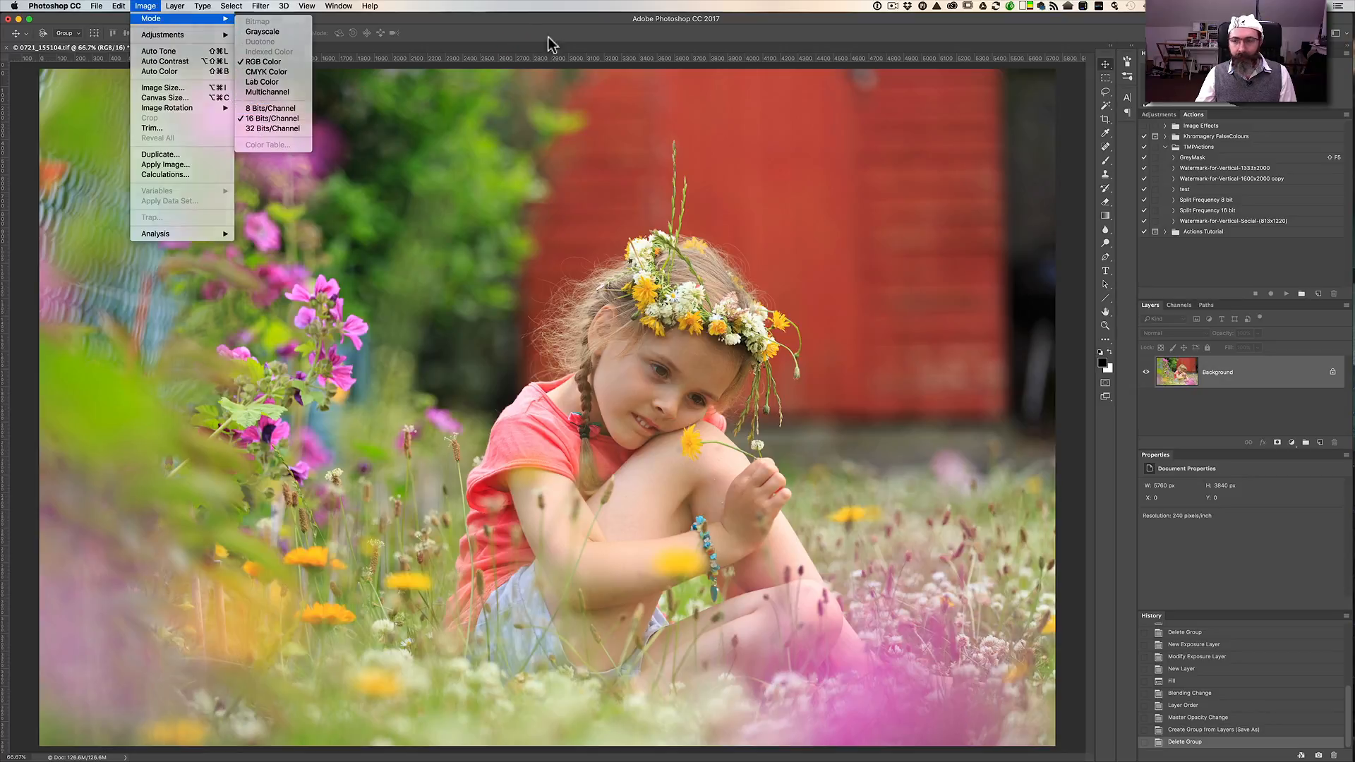
pyautogui.click(522, 39)
pyautogui.click(1229, 212)
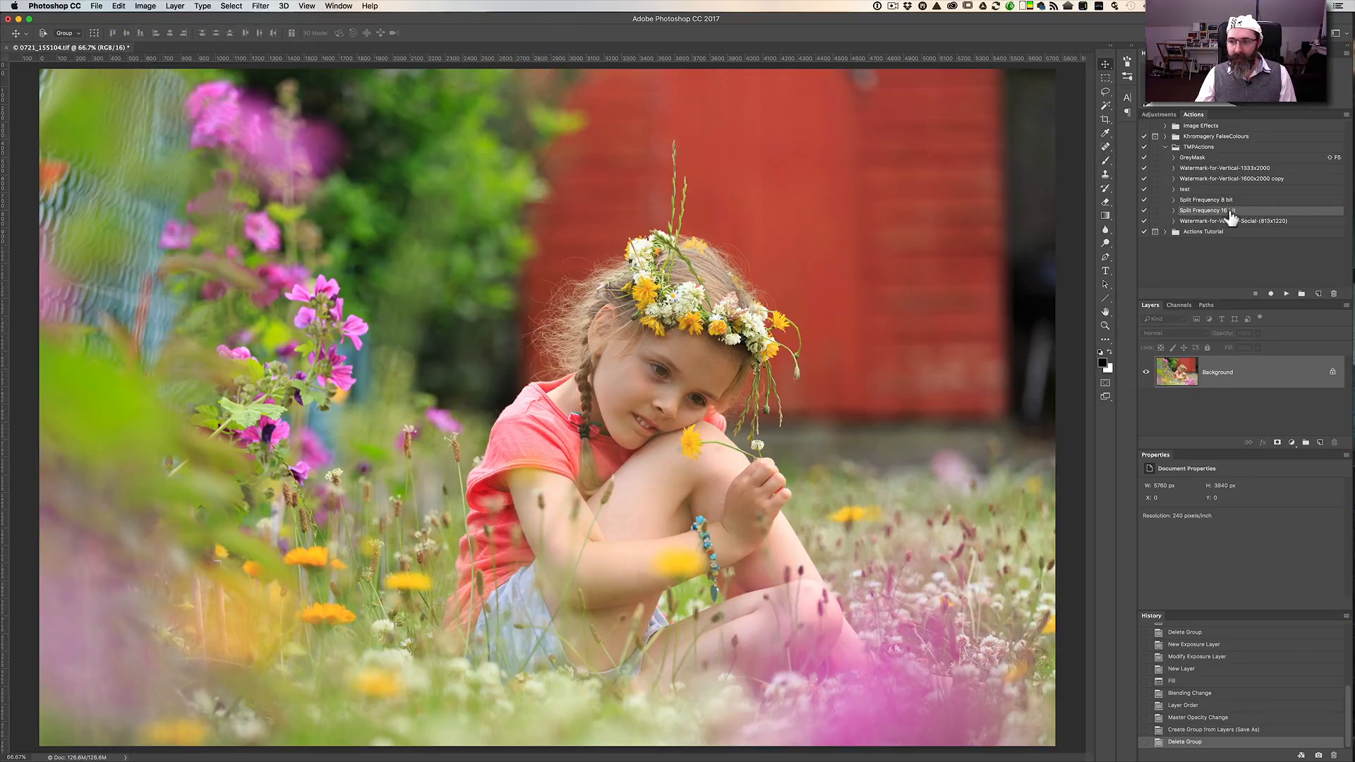
pyautogui.click(1286, 294)
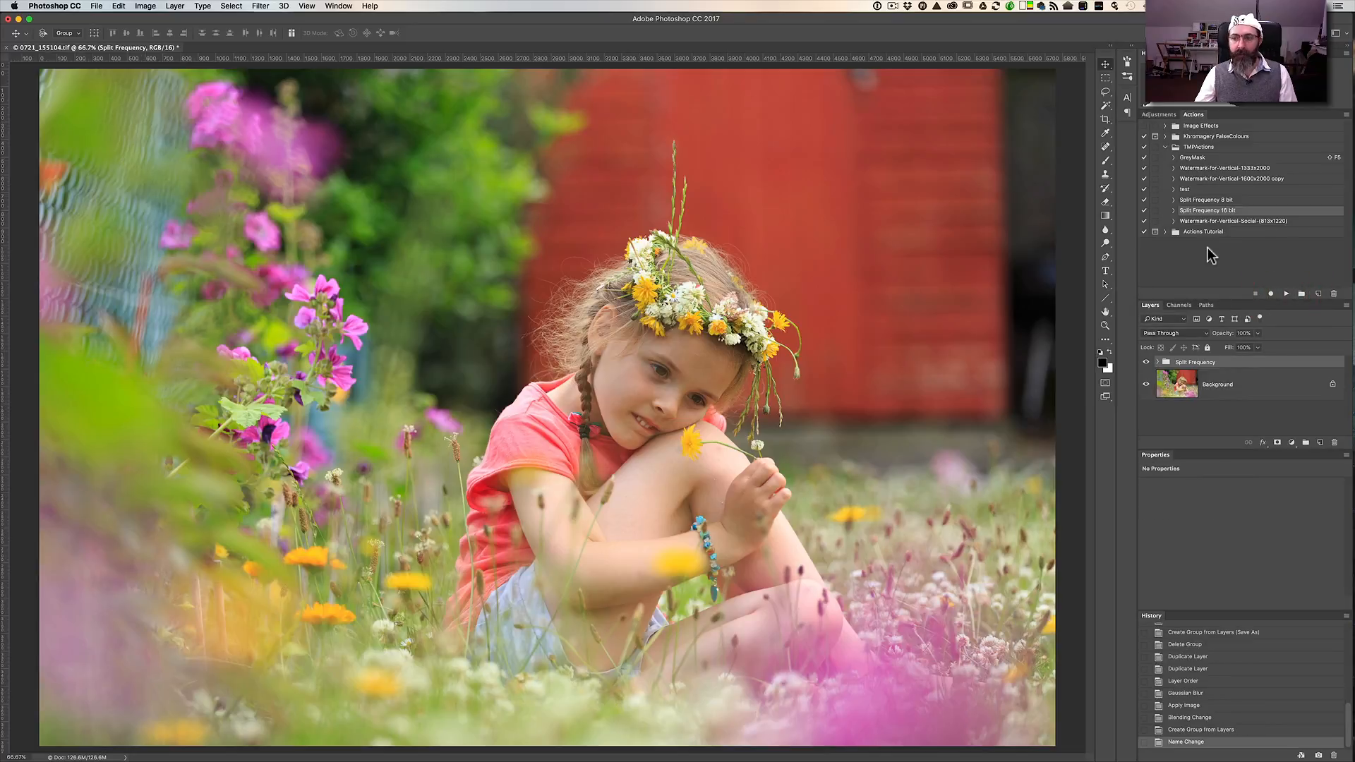
# Inspect the High and Low layers inside the Split Frequency group, and collapse the group.
pyautogui.click(1158, 362)
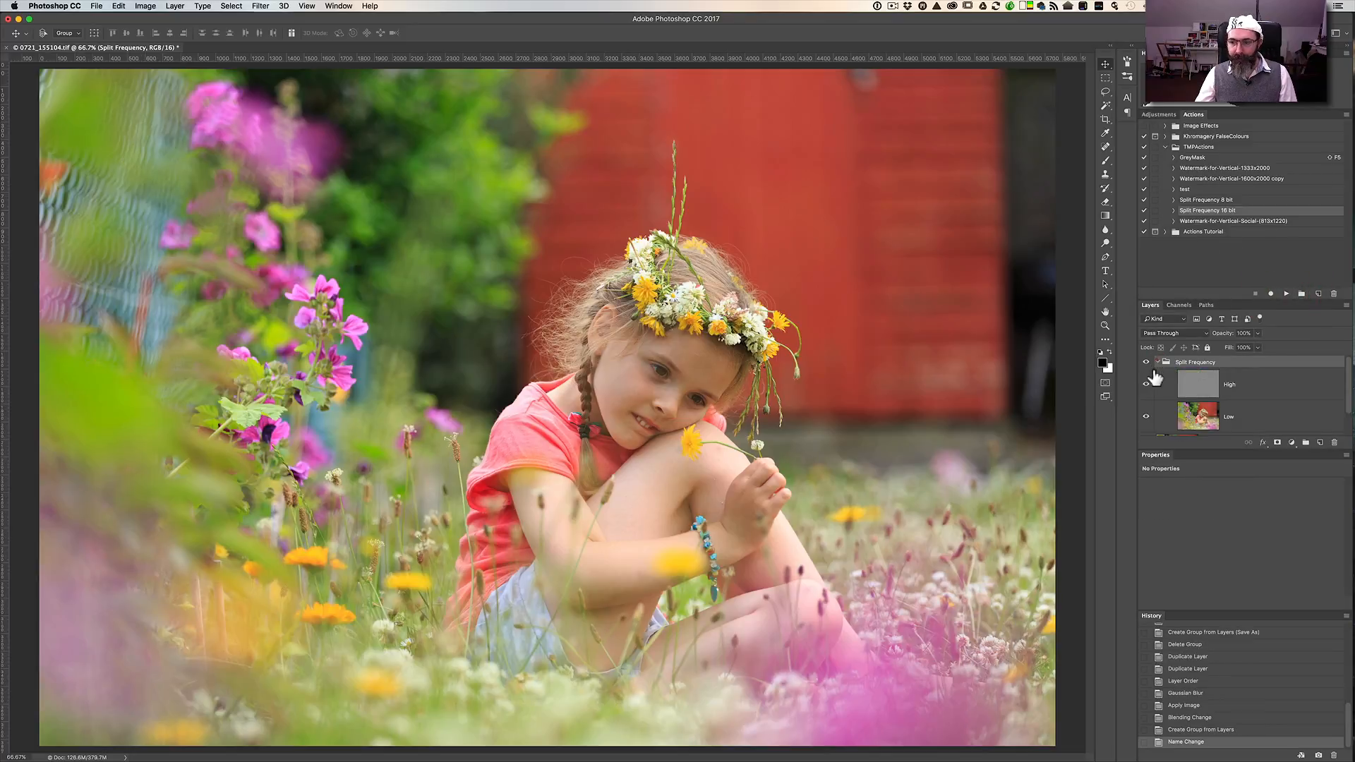
pyautogui.scroll(-1, 1241, 387)
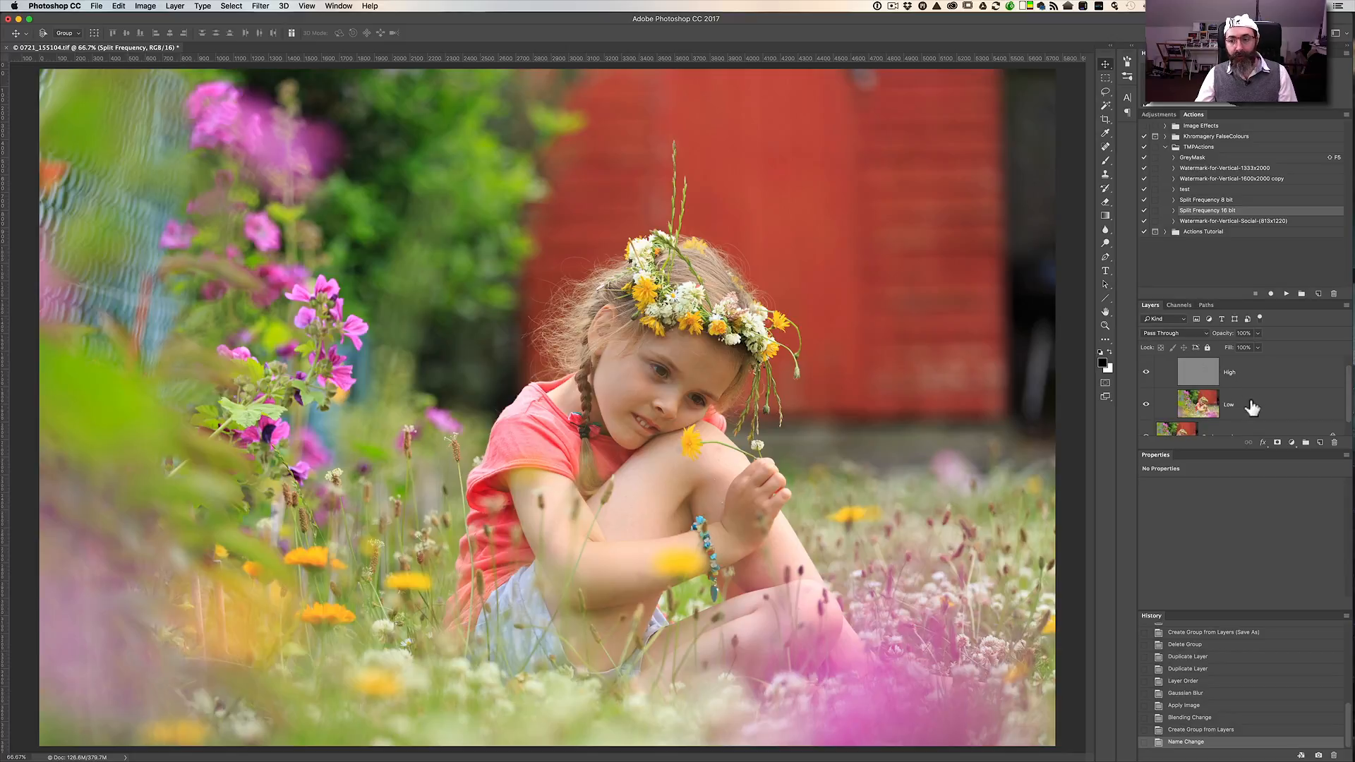
pyautogui.scroll(1, 1253, 401)
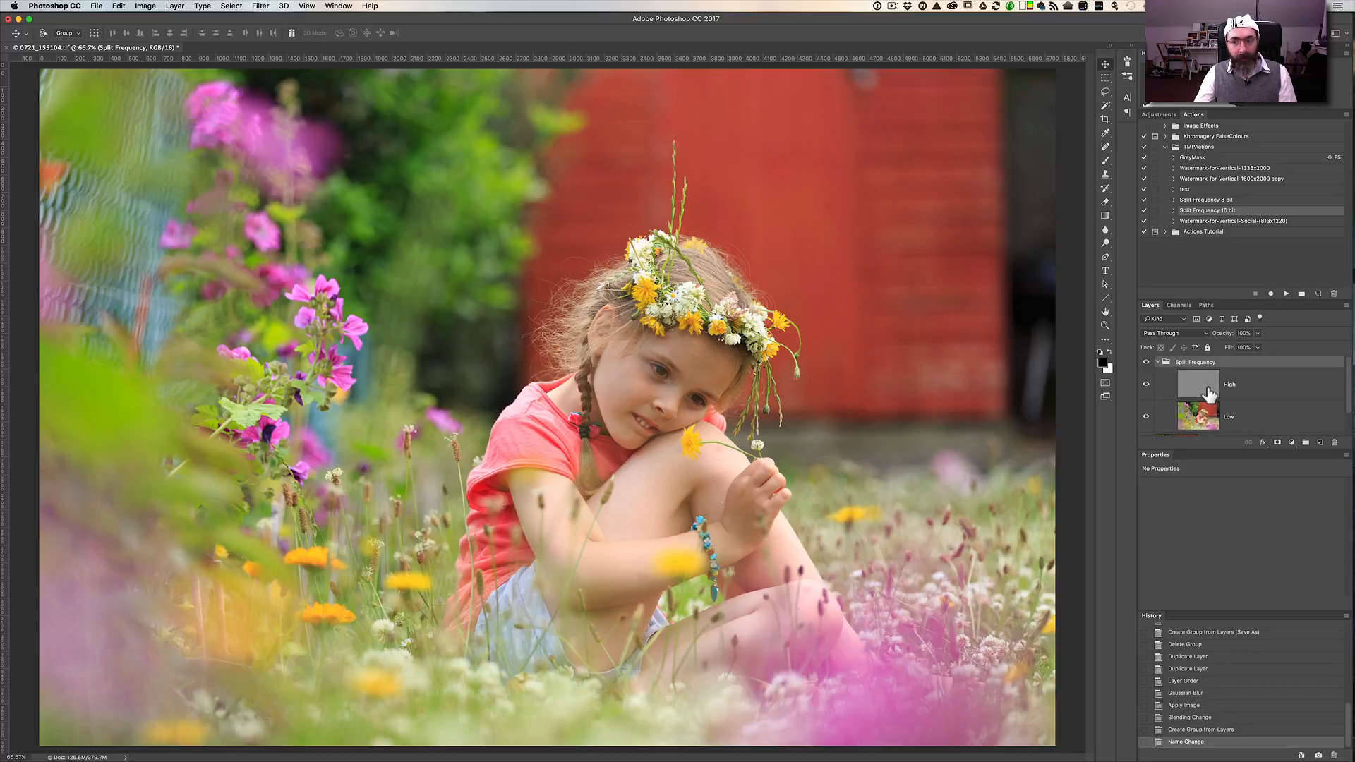
pyautogui.click(1159, 362)
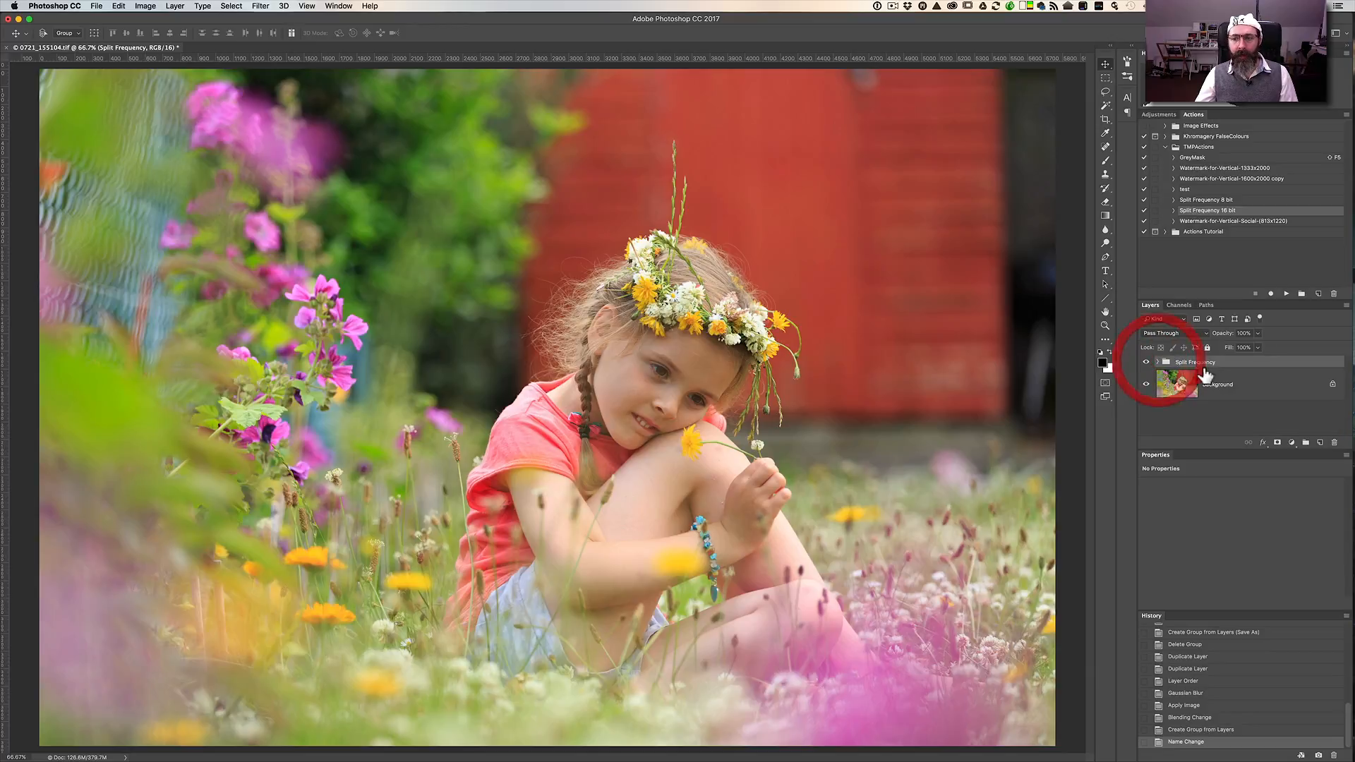